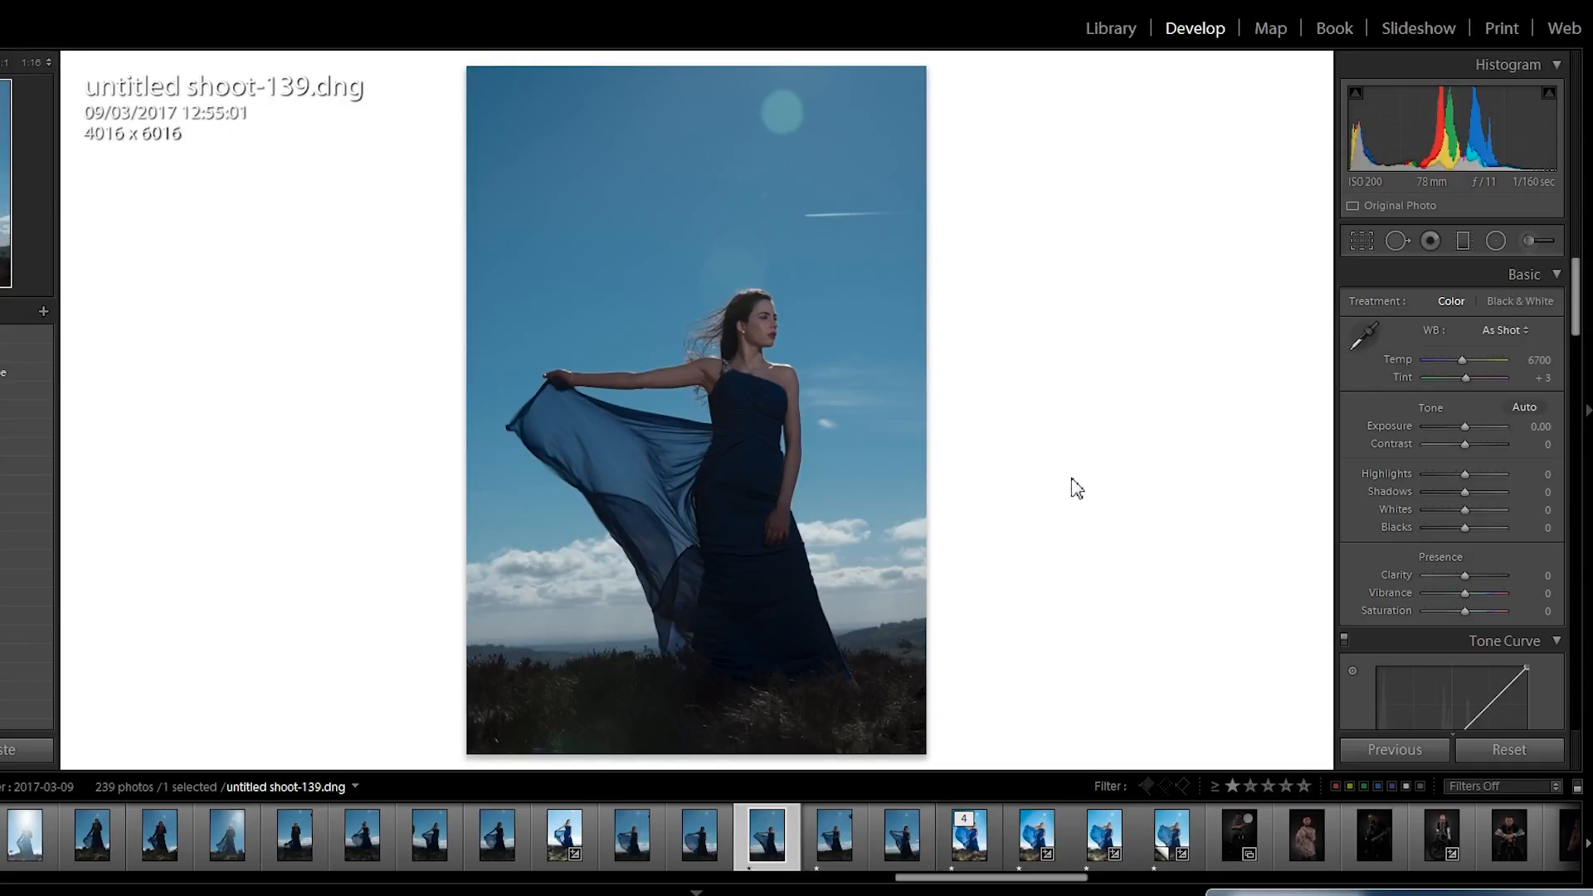
Enable profile corrections and remove chromatic aberration in the photo's lens corrections.
{"action": "mouse_move", "coordinate": [1577, 299]}
{"action": "left_mouse_down"}
{"action": "mouse_move", "coordinate": [1578, 318]}
{"action": "mouse_move", "coordinate": [1578, 296]}
{"action": "left_mouse_up"}
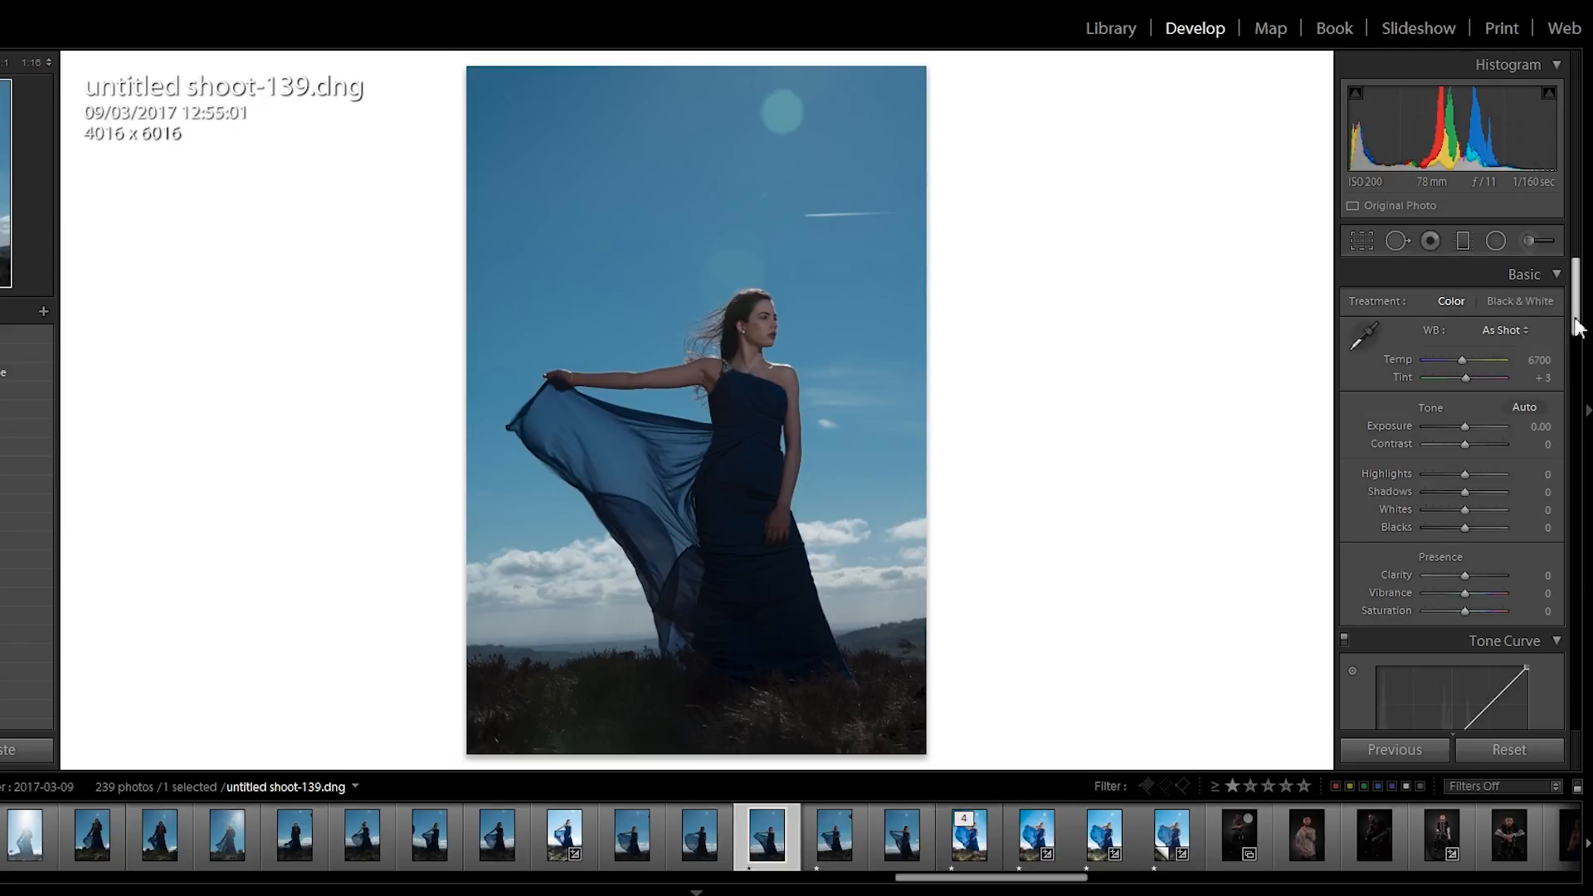
{"action": "left_click_drag", "start_coordinate": [1576, 327], "coordinate": [1575, 595]}
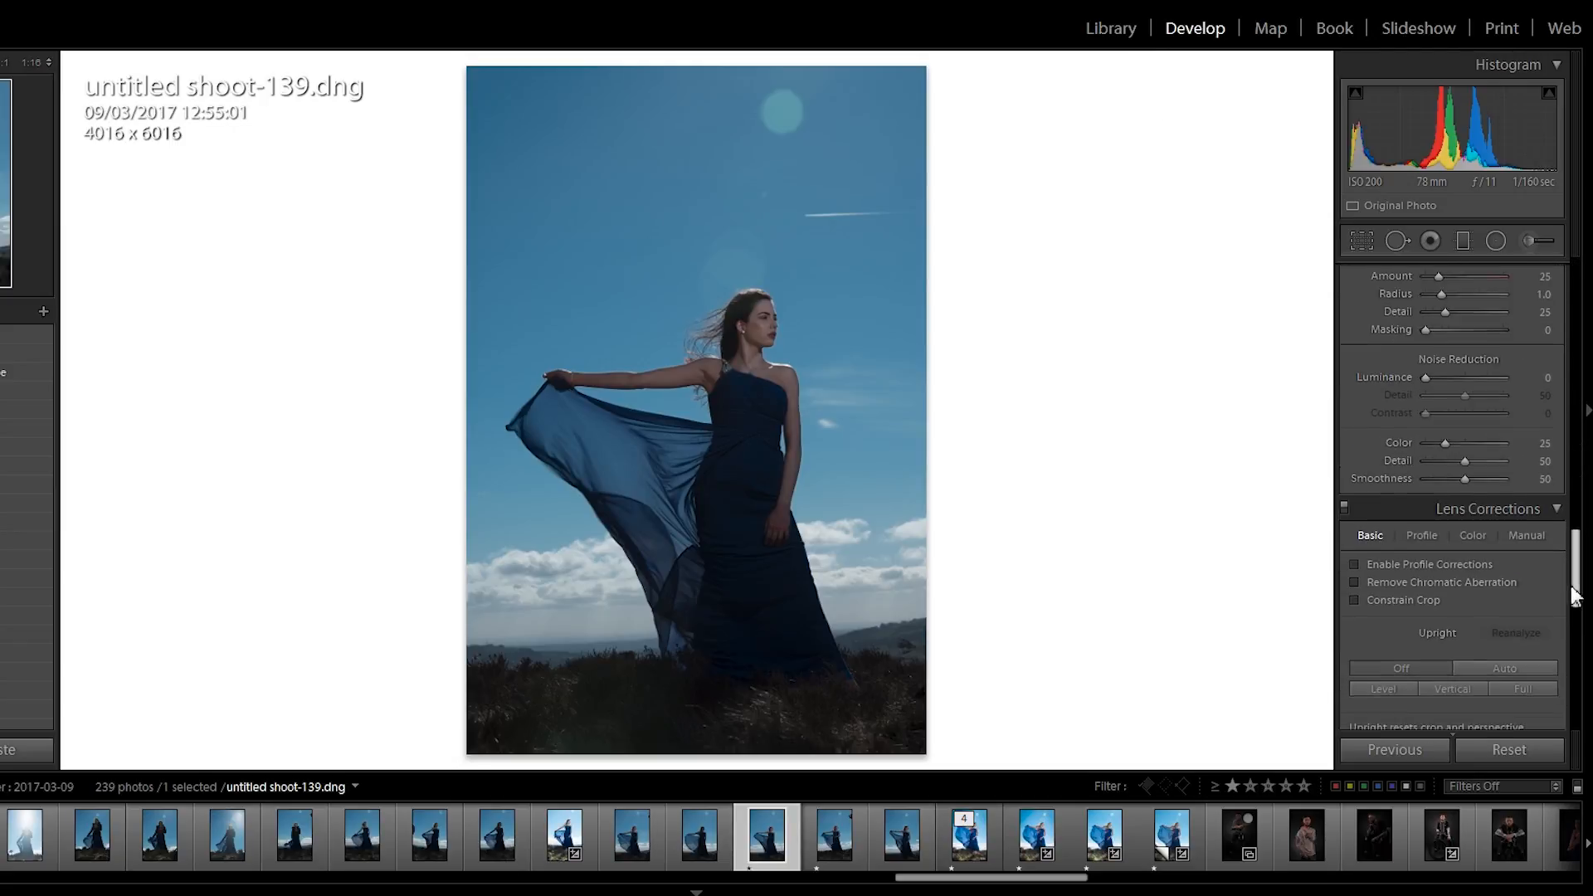
{"action": "left_click", "coordinate": [1355, 590]}
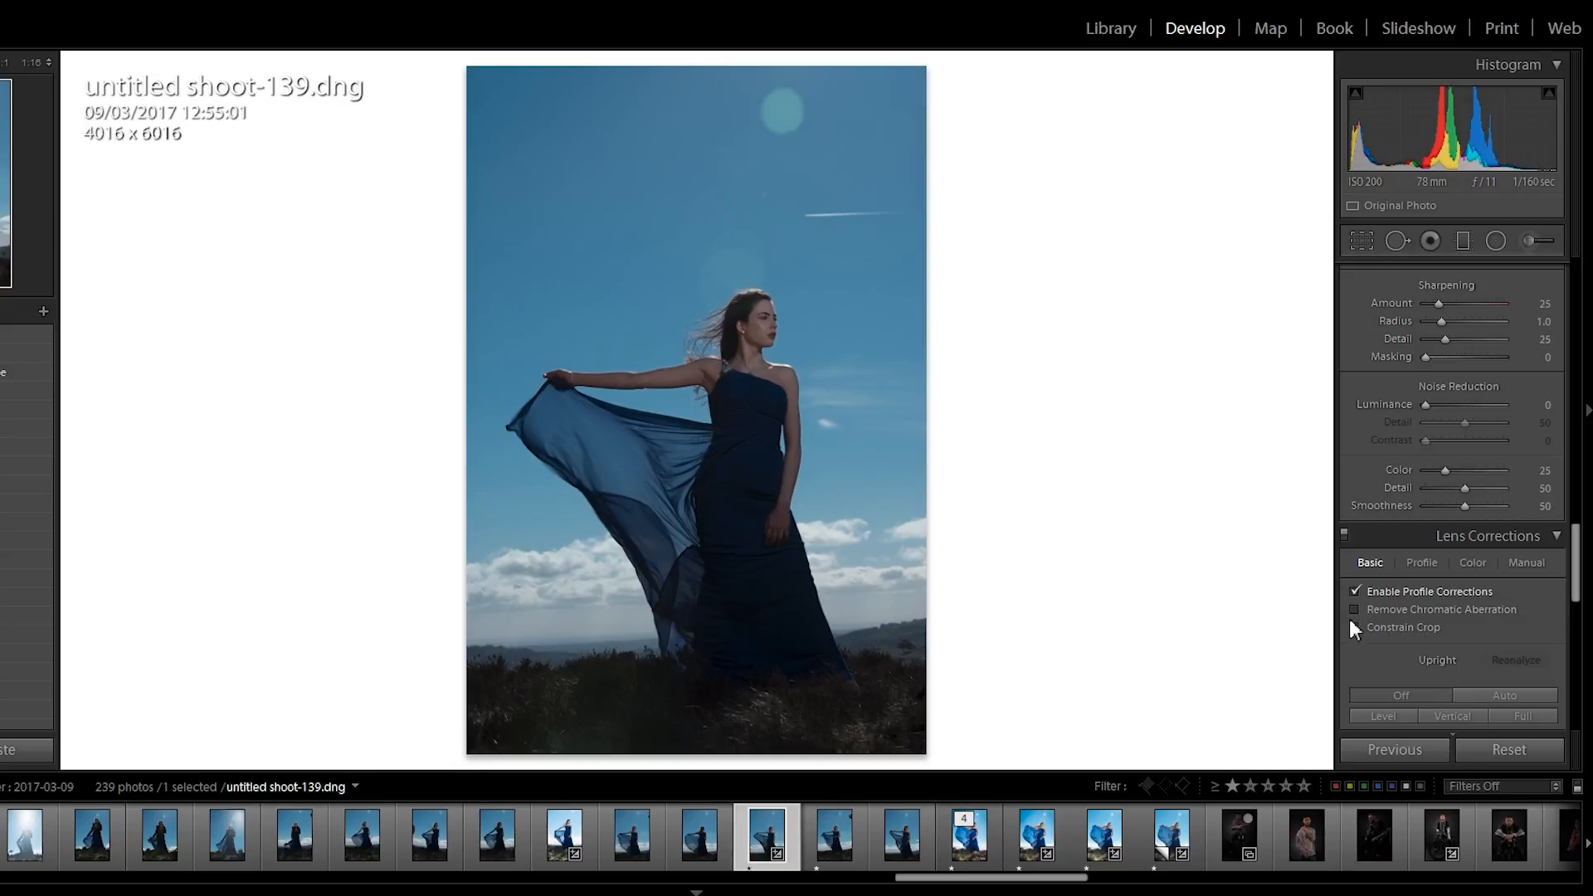
{"action": "left_click", "coordinate": [1355, 609]}
Set the photo's Highlights to −100, Shadows to +76, Whites to +40 and Blacks to −17.
{"action": "left_click_drag", "start_coordinate": [1576, 603], "coordinate": [1575, 267]}
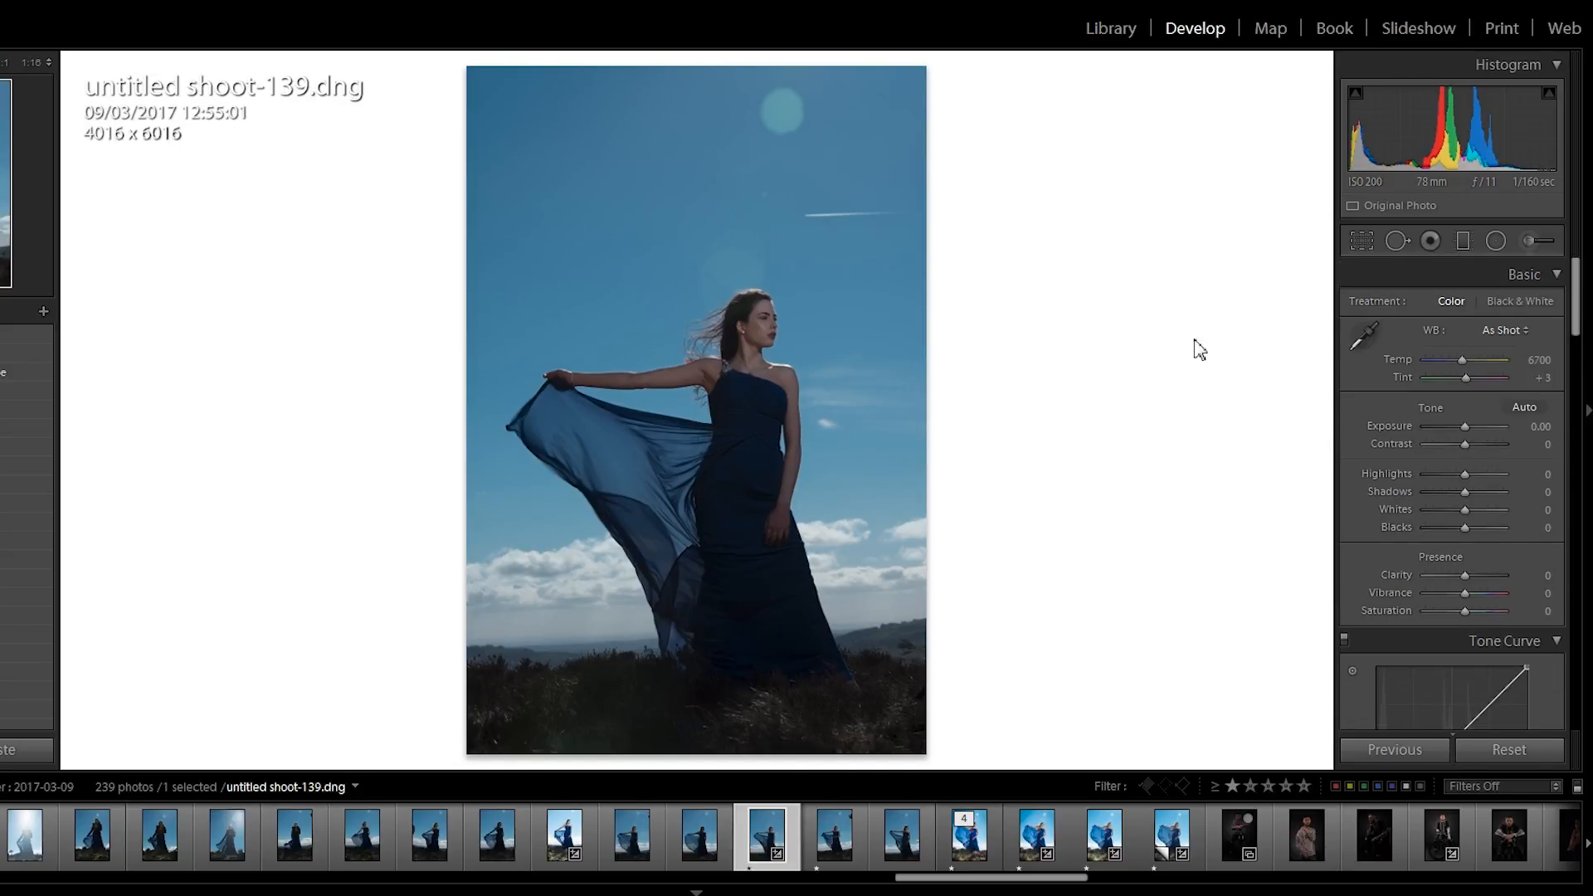
{"action": "left_click_drag", "start_coordinate": [1574, 326], "coordinate": [1575, 329]}
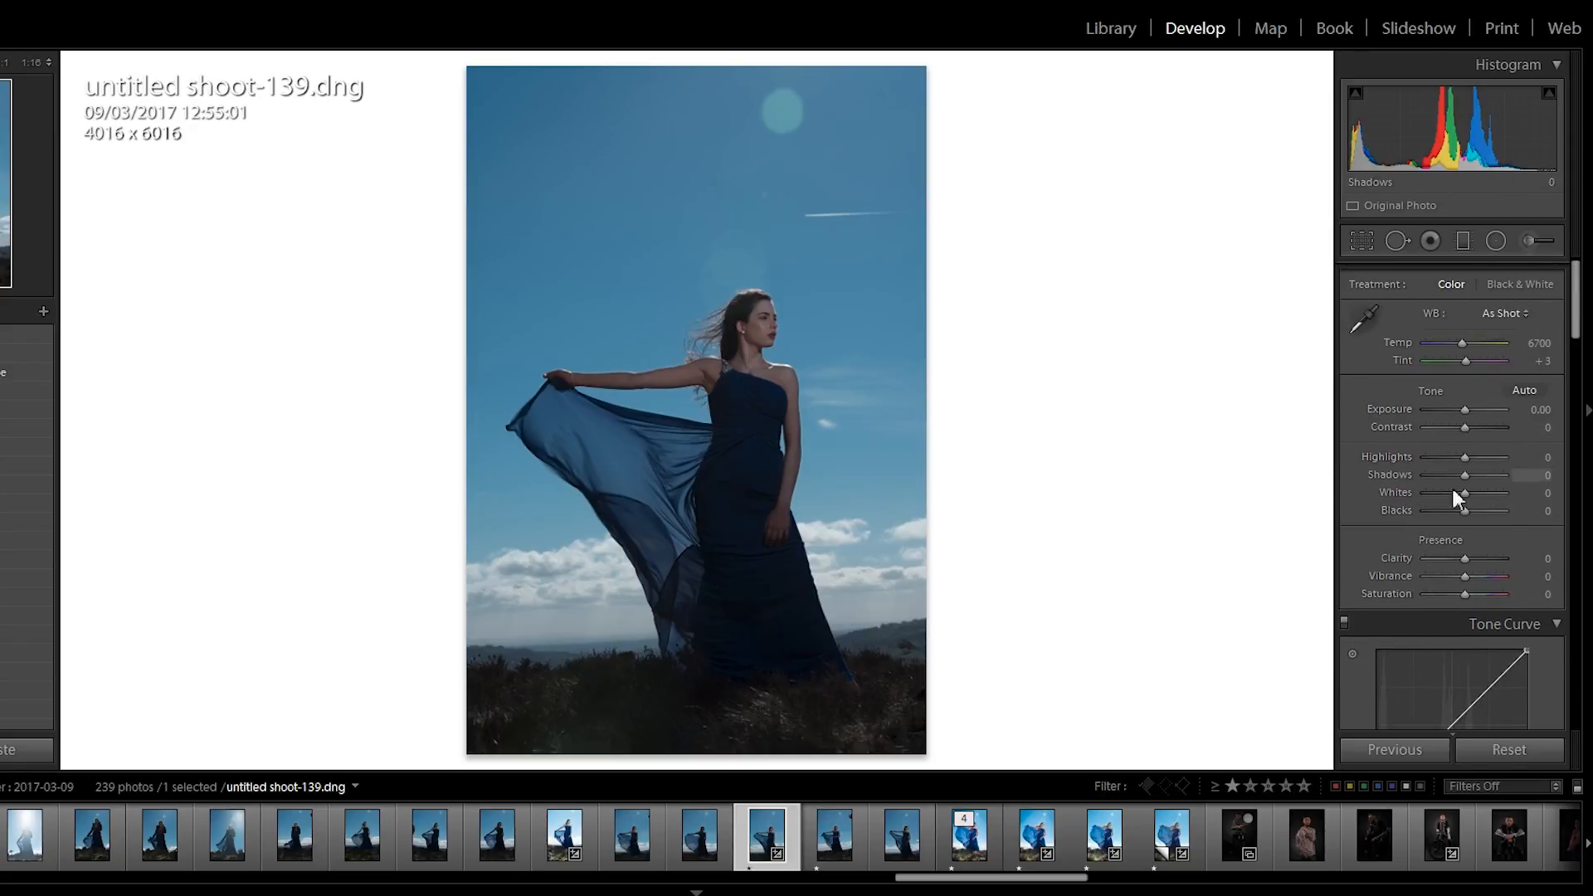
{"action": "mouse_move", "coordinate": [1465, 458]}
{"action": "left_mouse_down"}
{"action": "mouse_move", "coordinate": [1374, 468]}
{"action": "mouse_move", "coordinate": [1487, 477]}
{"action": "left_mouse_up"}
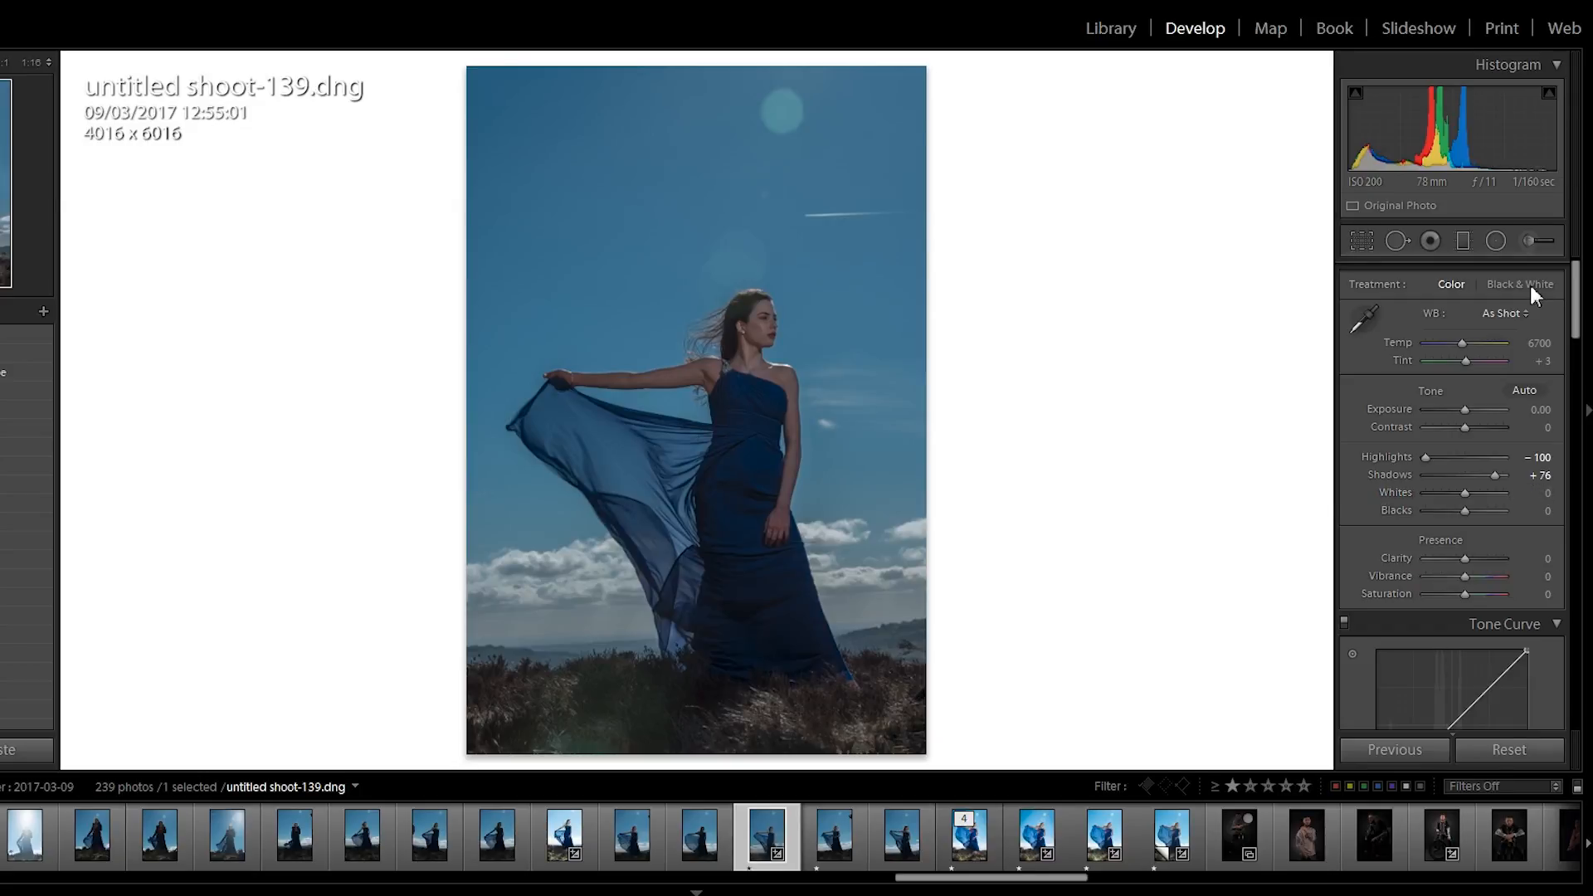
{"action": "mouse_move", "coordinate": [1465, 410]}
{"action": "left_mouse_down"}
{"action": "mouse_move", "coordinate": [1521, 406]}
{"action": "mouse_move", "coordinate": [1467, 408]}
{"action": "left_mouse_up"}
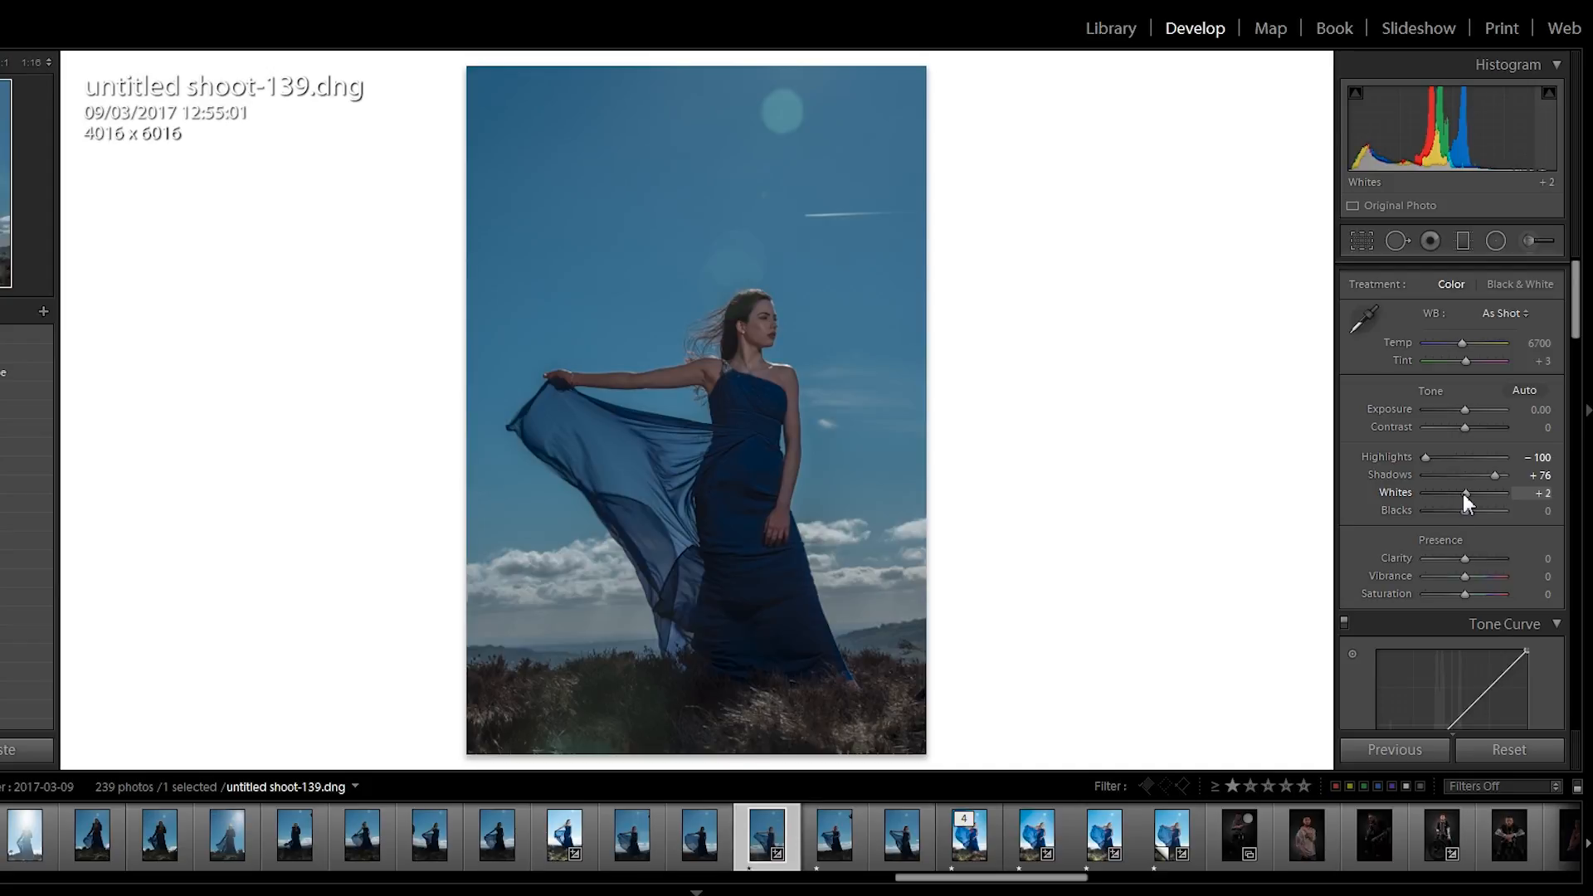
{"action": "mouse_move", "coordinate": [1462, 493]}
{"action": "left_mouse_down"}
{"action": "mouse_move", "coordinate": [1477, 493]}
{"action": "mouse_move", "coordinate": [1455, 515]}
{"action": "left_mouse_up"}
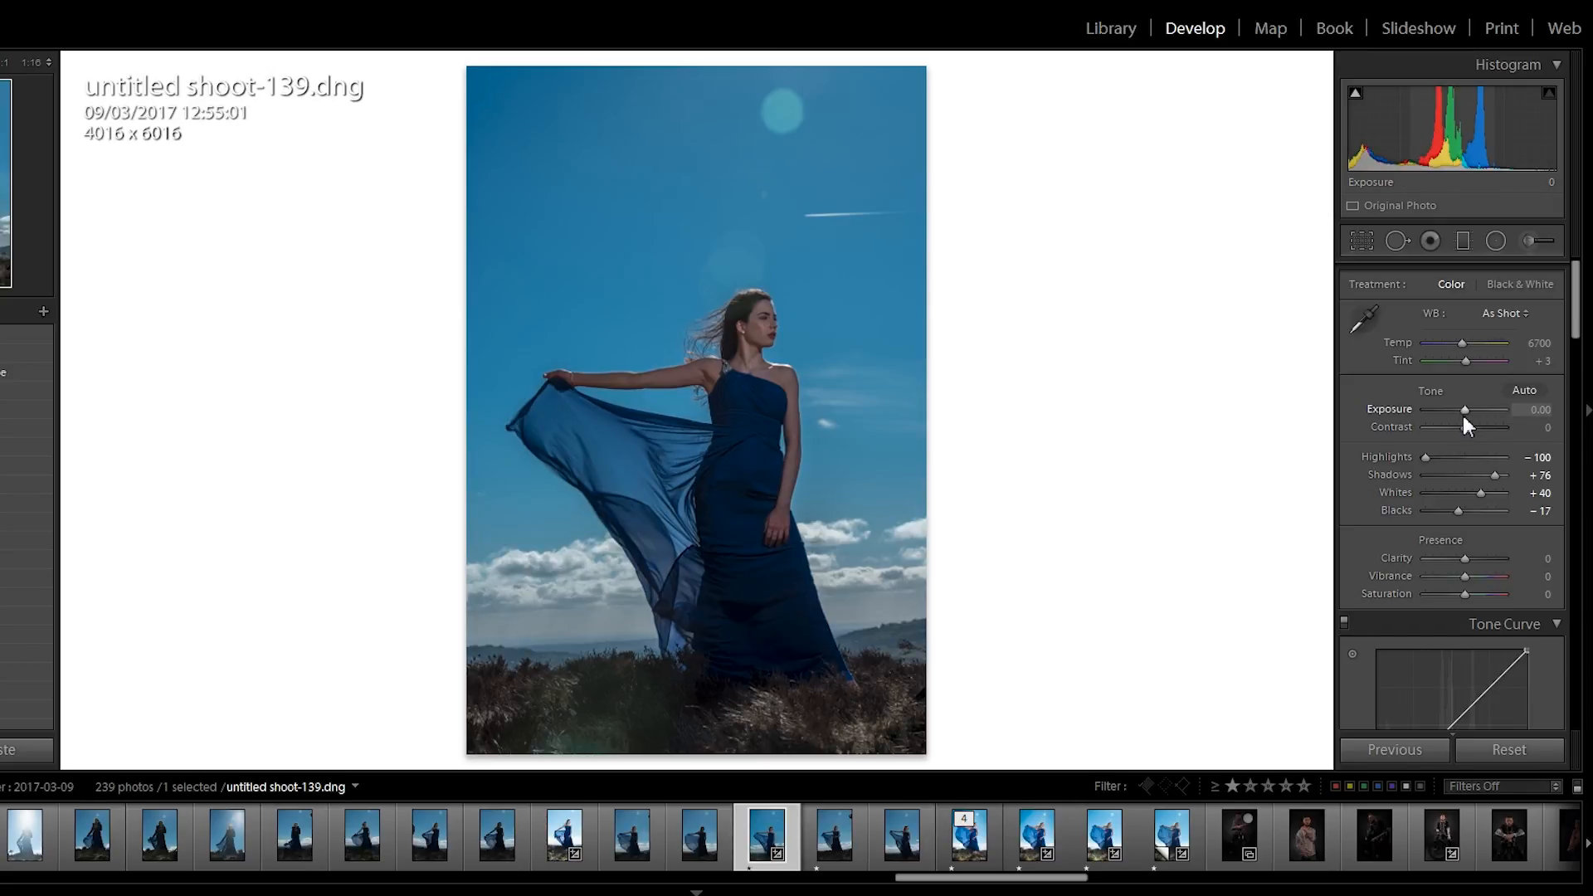
Set the photo's Exposure to +1.67, Blacks to −36, Clarity to +10 and Vibrance to +17.
{"action": "left_click_drag", "start_coordinate": [1463, 411], "coordinate": [1477, 410]}
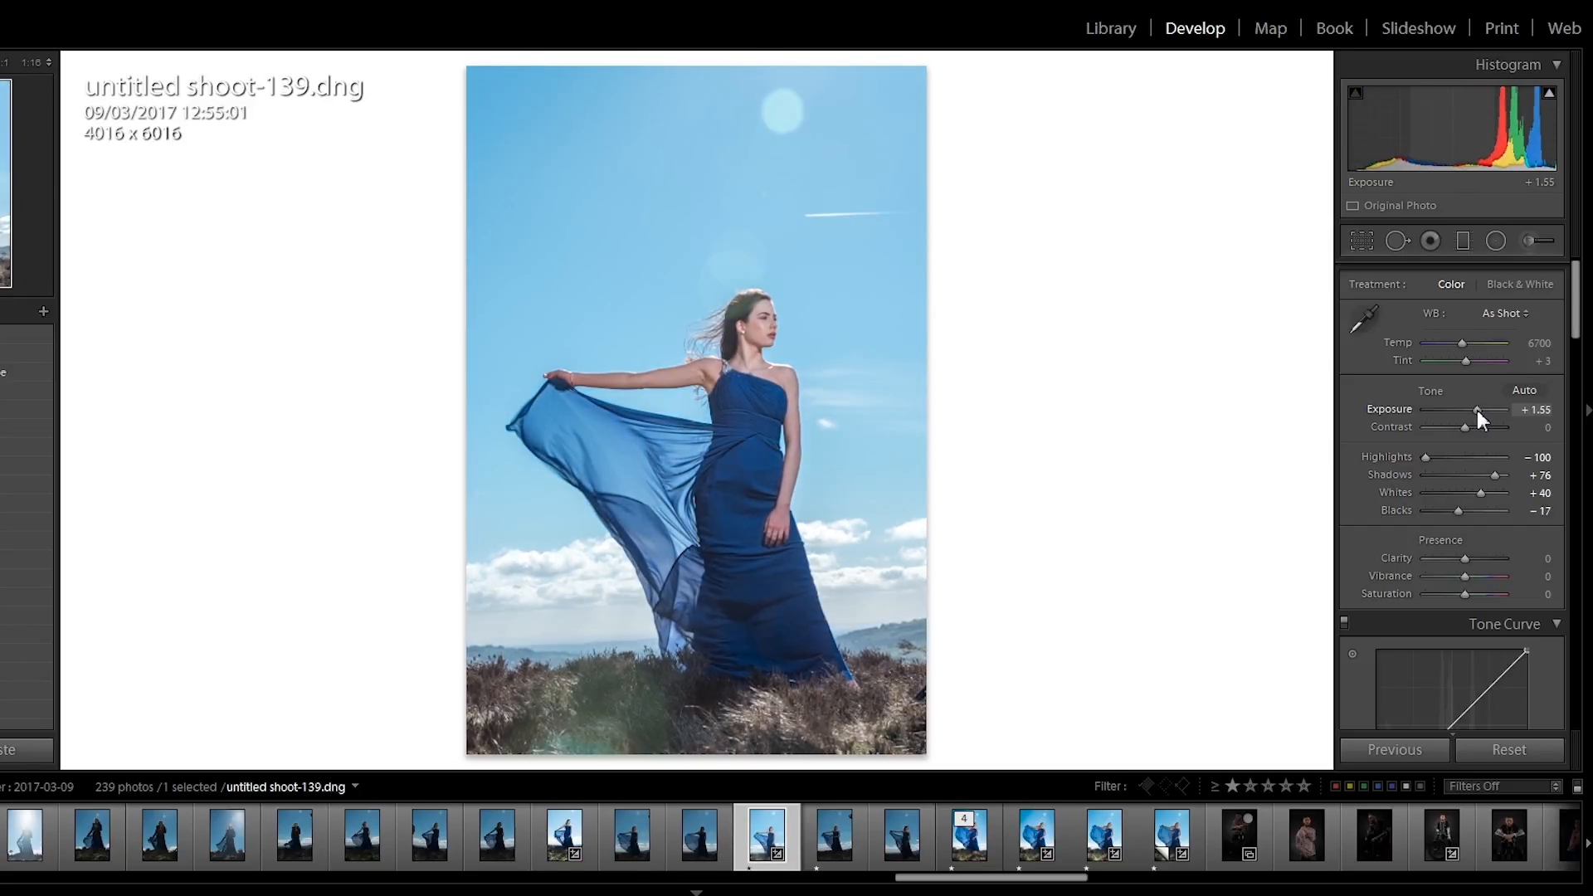
{"action": "left_click_drag", "start_coordinate": [1477, 410], "coordinate": [1478, 420]}
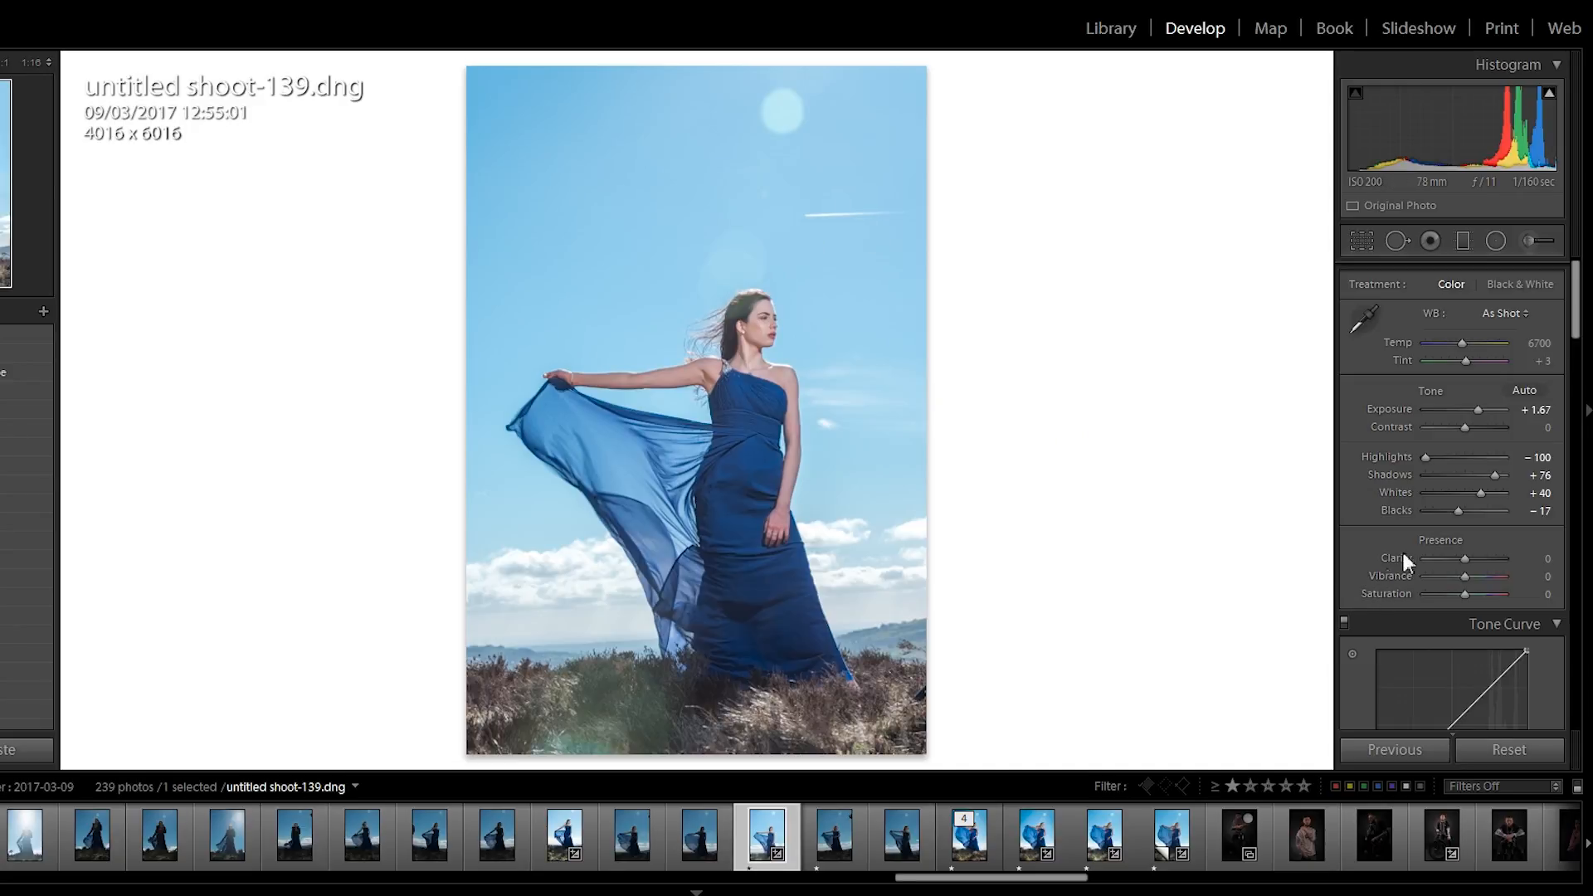
{"action": "left_click_drag", "start_coordinate": [1456, 512], "coordinate": [1448, 513]}
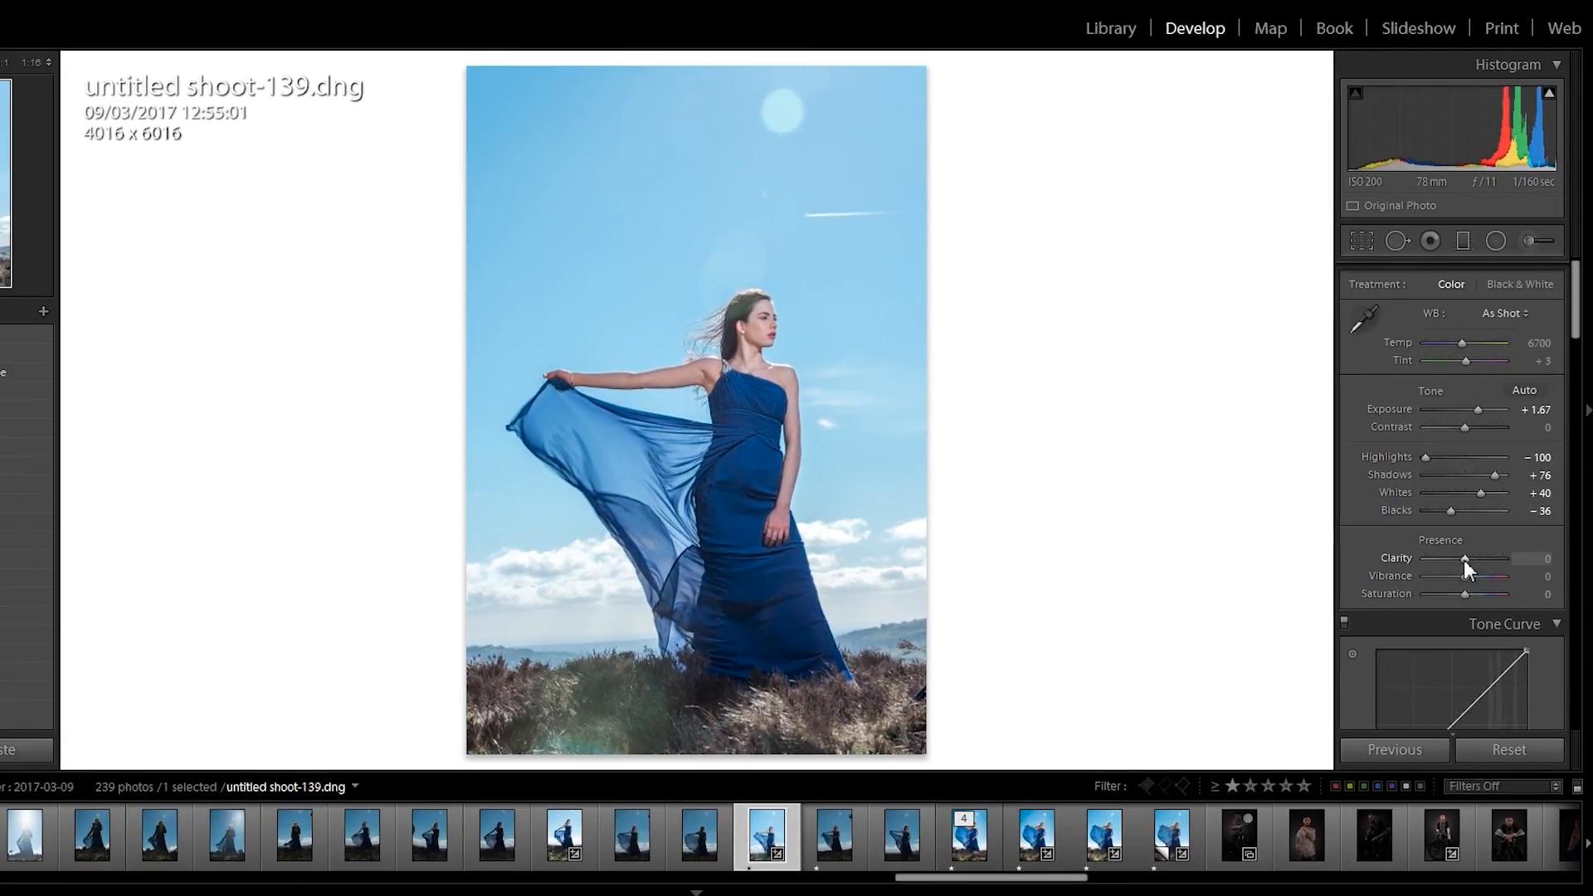
{"action": "left_click_drag", "start_coordinate": [1465, 559], "coordinate": [1555, 563]}
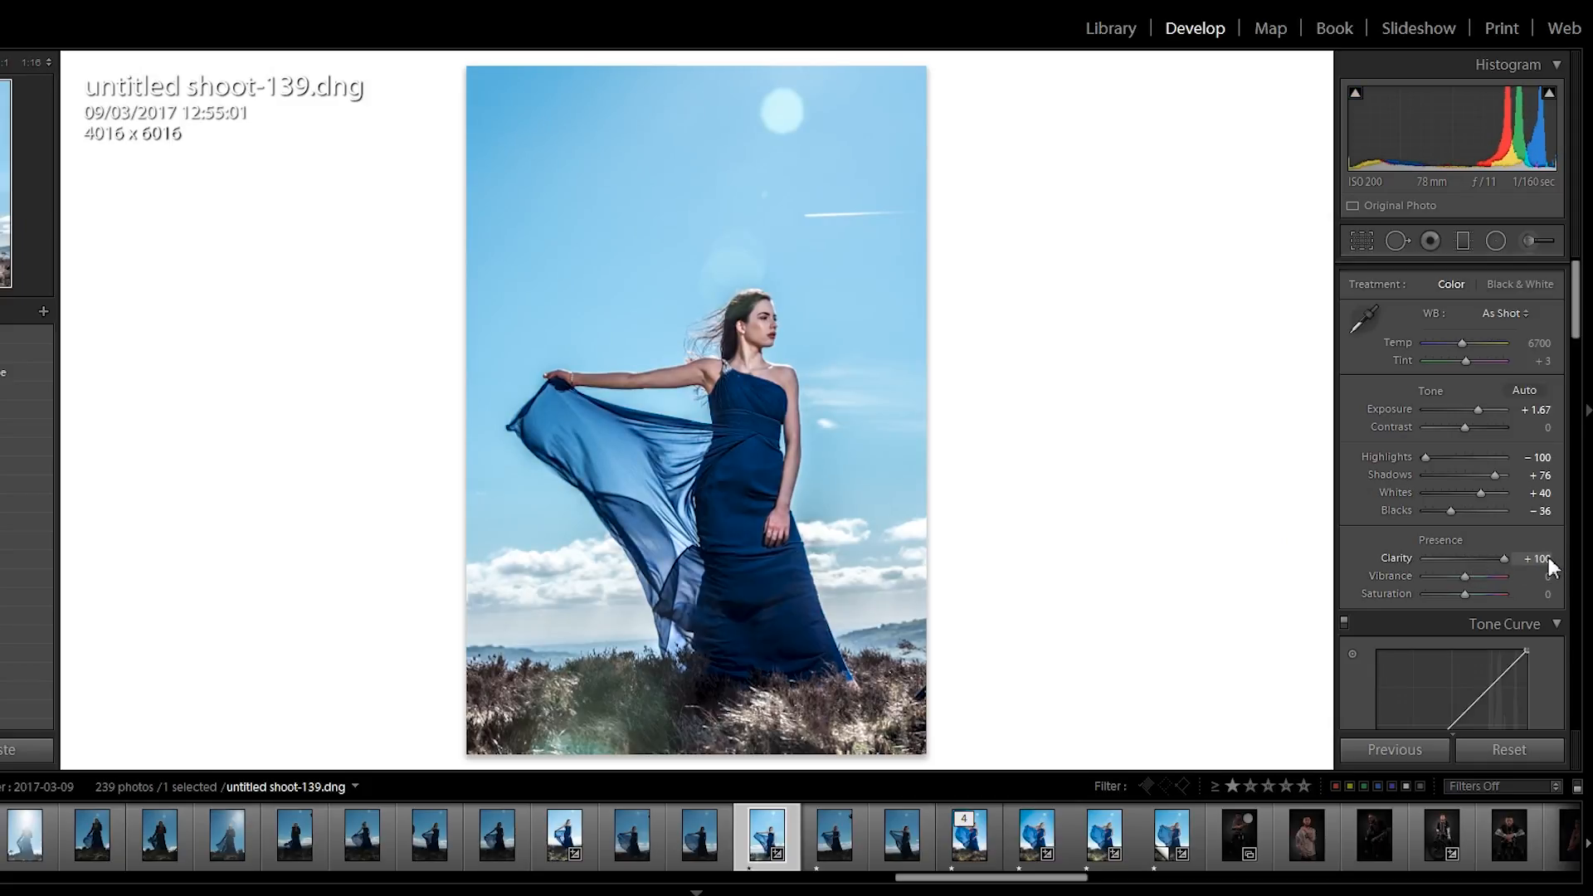
{"action": "mouse_move", "coordinate": [1489, 560]}
{"action": "left_mouse_down"}
{"action": "mouse_move", "coordinate": [1464, 561]}
{"action": "mouse_move", "coordinate": [1466, 576]}
{"action": "left_mouse_up"}
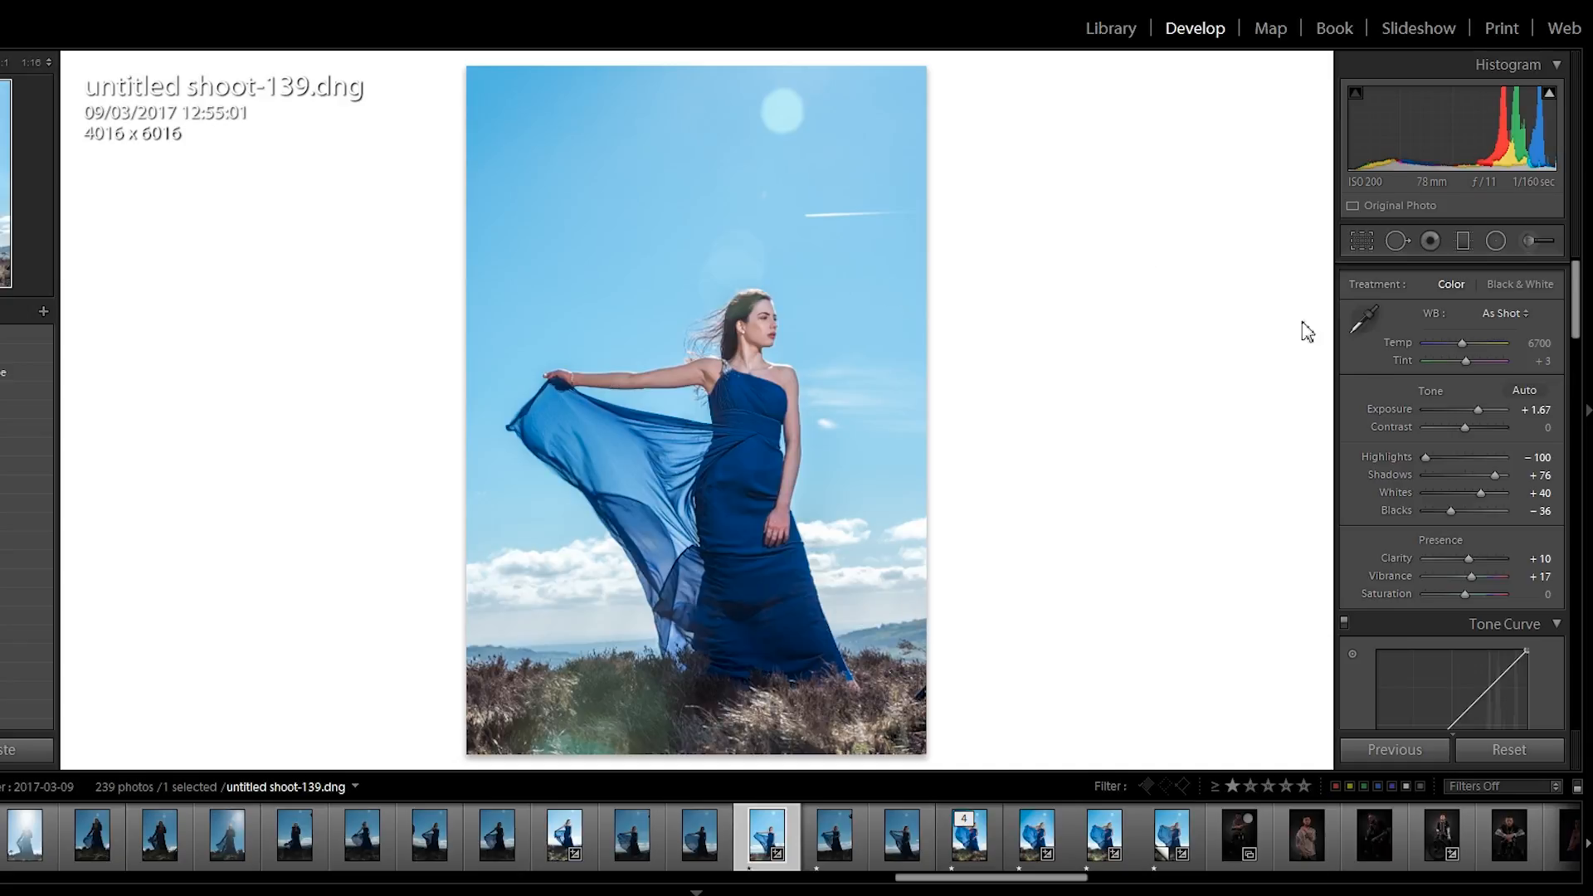
Sample the white balance from the clouds right of the dress and fine-tune the temperature to 8481.
{"action": "key", "text": "w"}
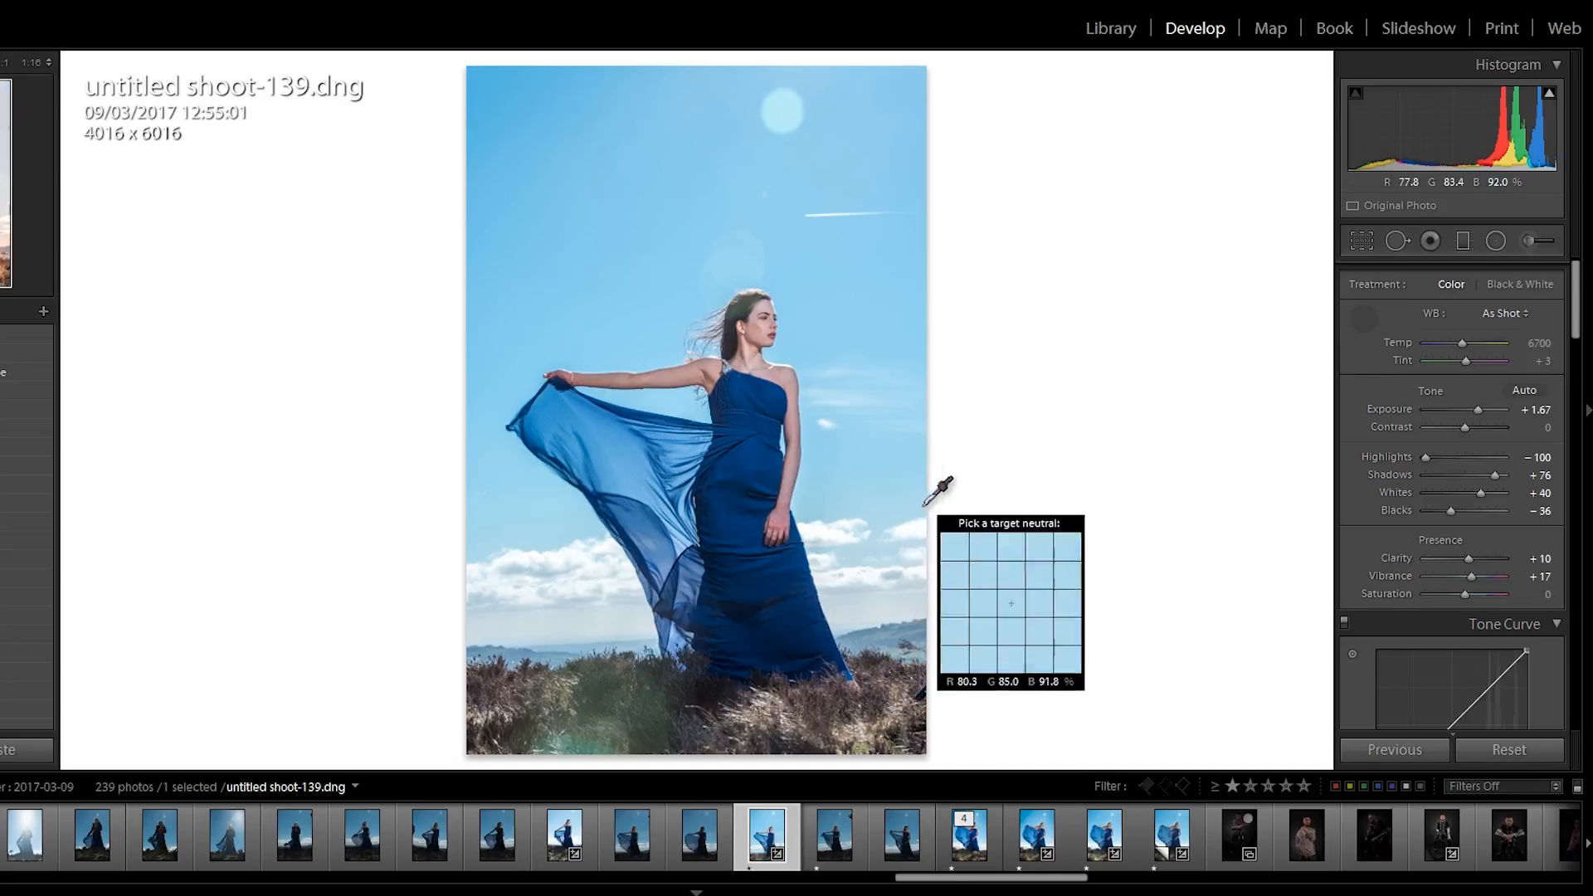
{"action": "left_click", "coordinate": [893, 579]}
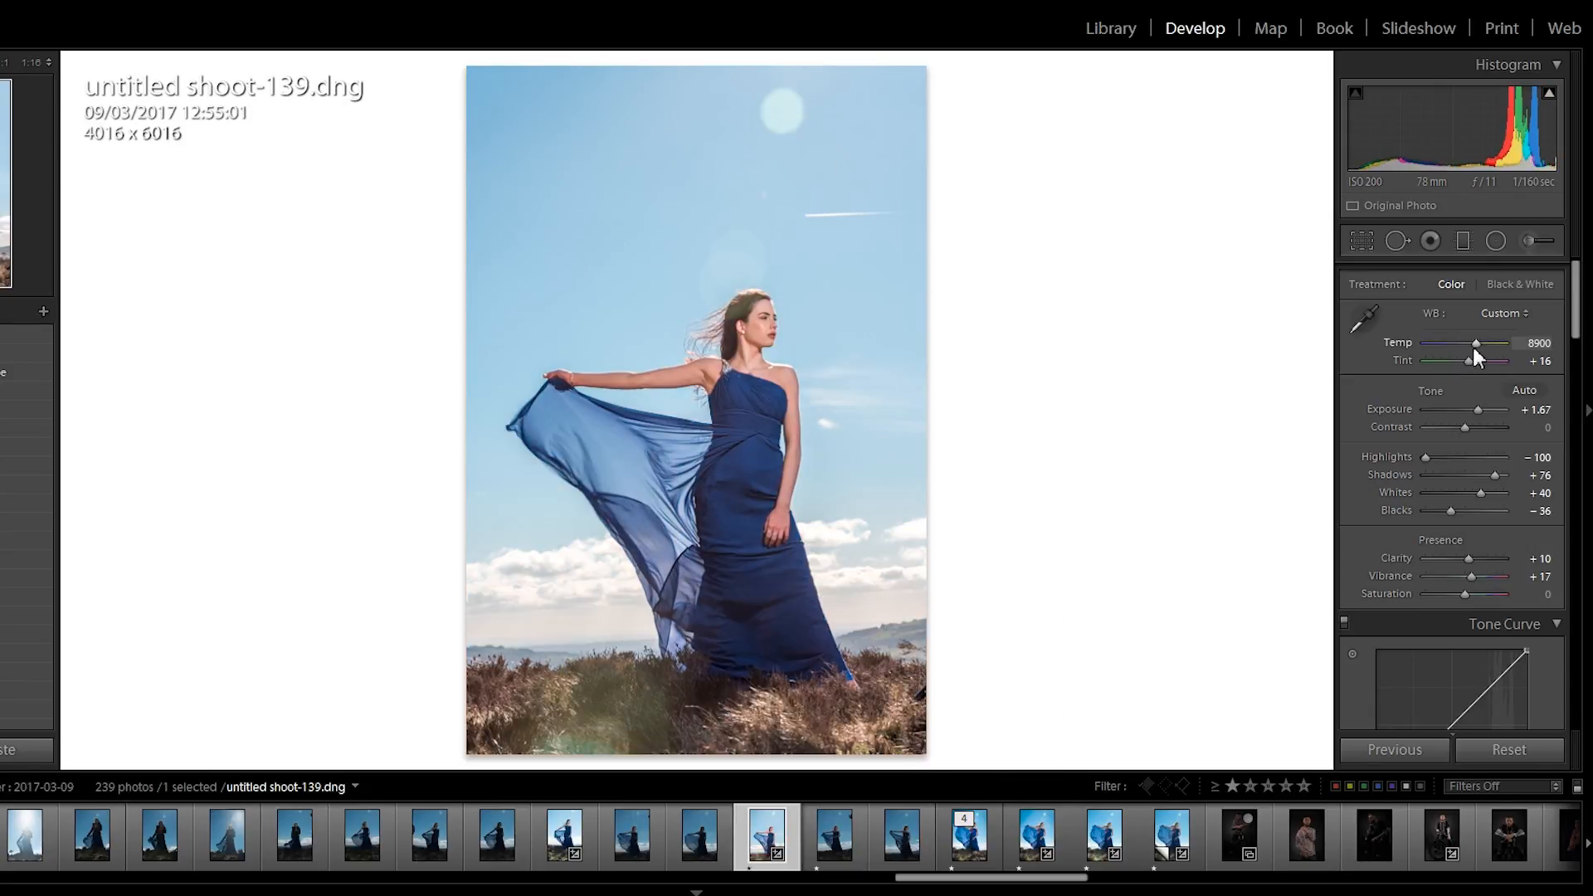
{"action": "left_click_drag", "start_coordinate": [1473, 346], "coordinate": [1471, 346]}
{"action": "mouse_move", "coordinate": [1470, 345]}
{"action": "left_mouse_down"}
{"action": "mouse_move", "coordinate": [1450, 350]}
{"action": "mouse_move", "coordinate": [1474, 354]}
{"action": "left_mouse_up"}
Crop the photo to 3754 x 5623 at its original aspect ratio, trimming mainly the top and left edges around the woman.
{"action": "left_click", "coordinate": [1361, 242]}
{"action": "left_click_drag", "start_coordinate": [475, 70], "coordinate": [486, 93]}
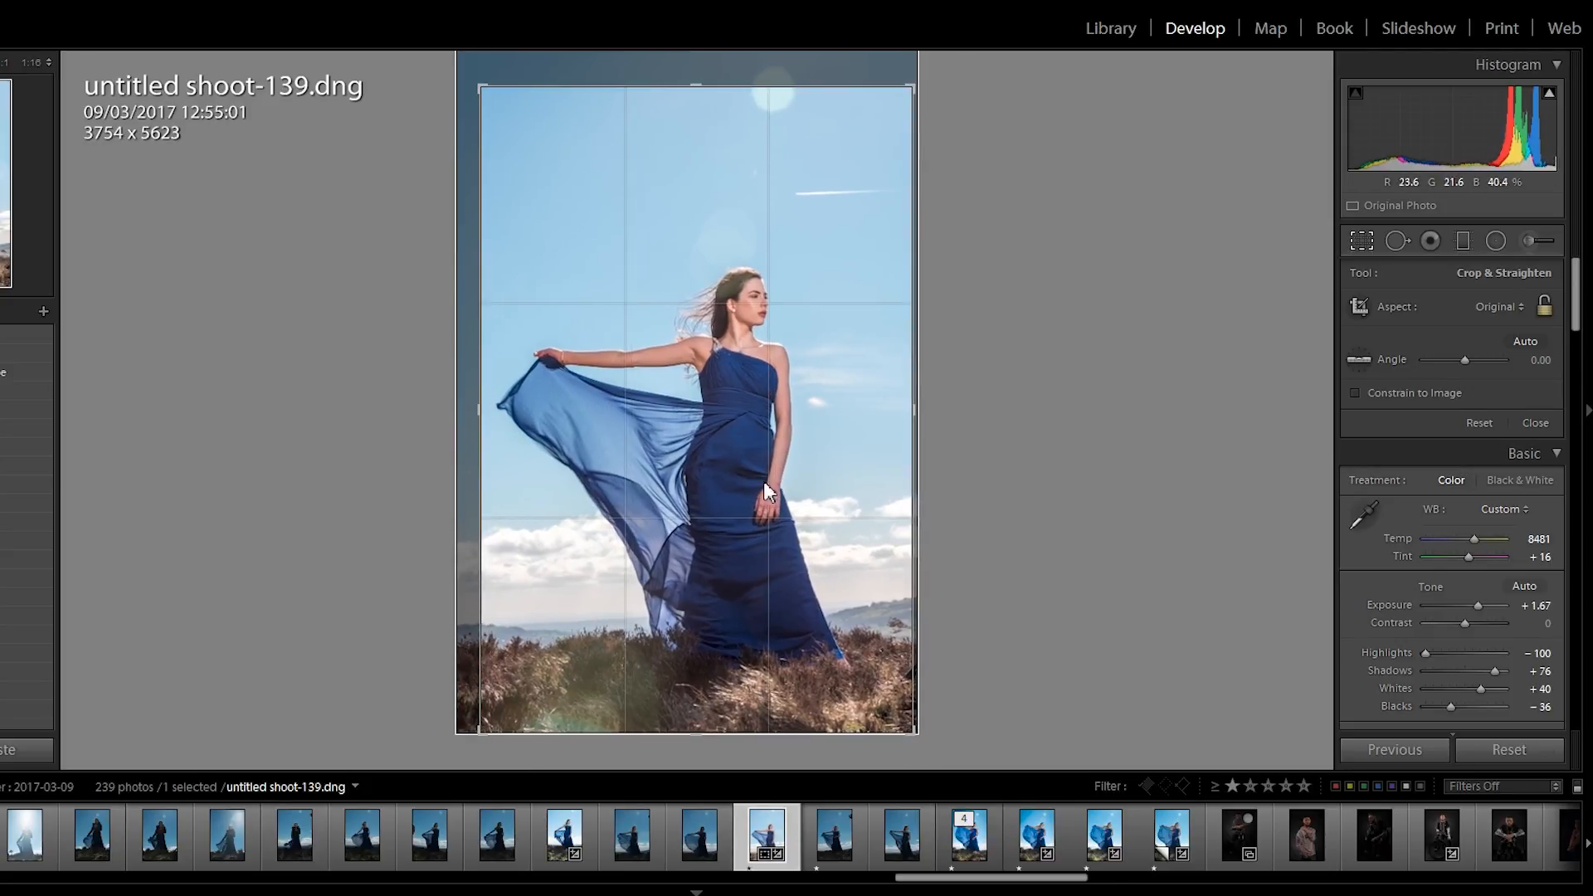
{"action": "left_click_drag", "start_coordinate": [766, 492], "coordinate": [771, 498]}
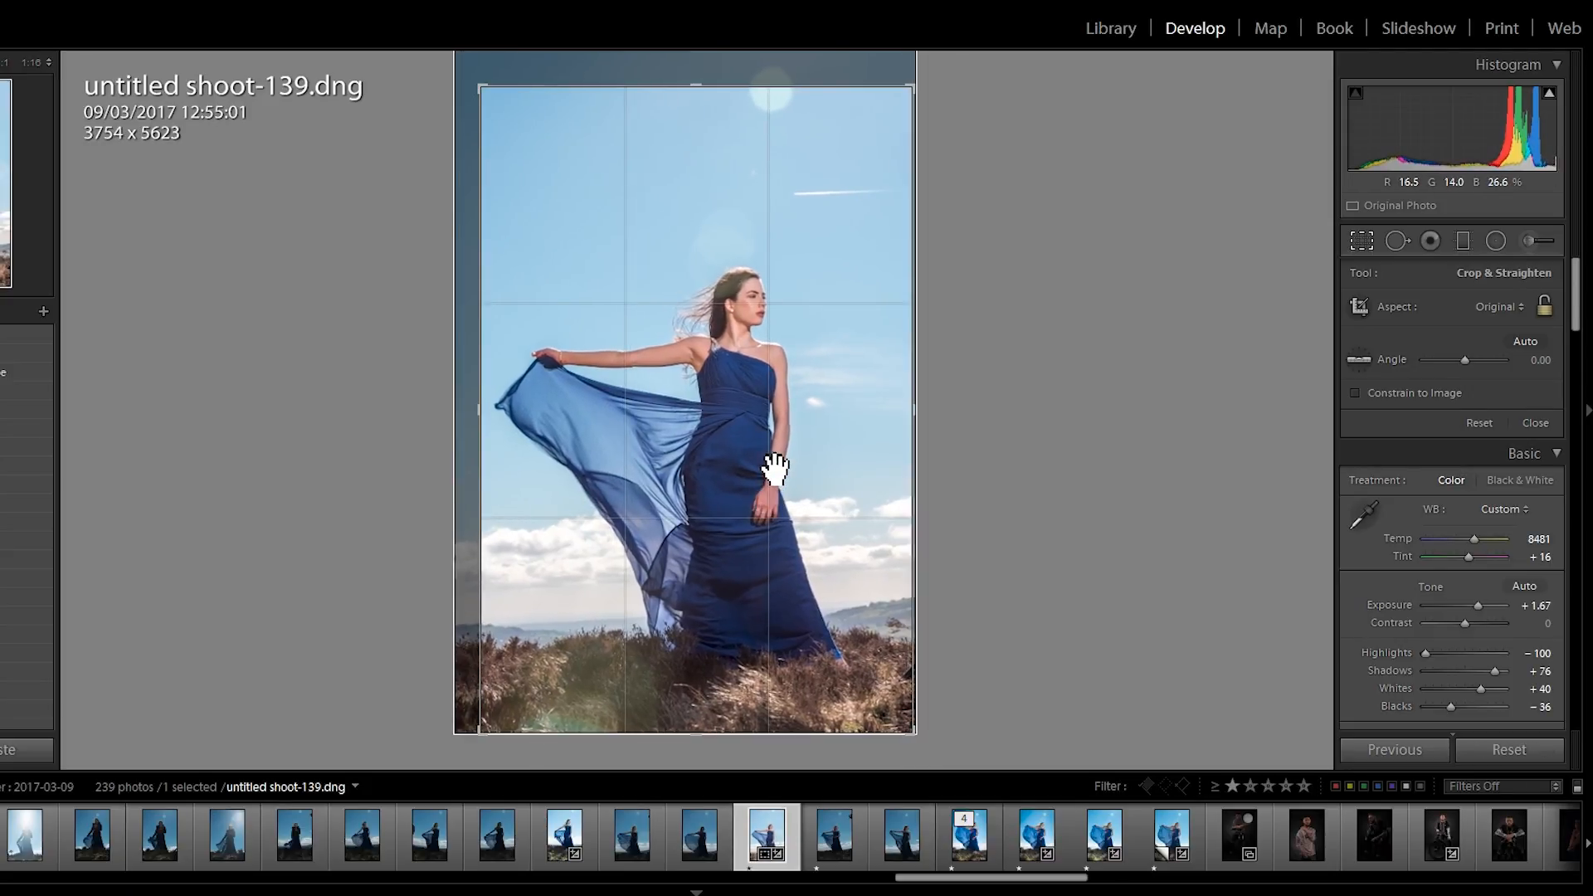
{"action": "left_click_drag", "start_coordinate": [664, 581], "coordinate": [663, 590]}
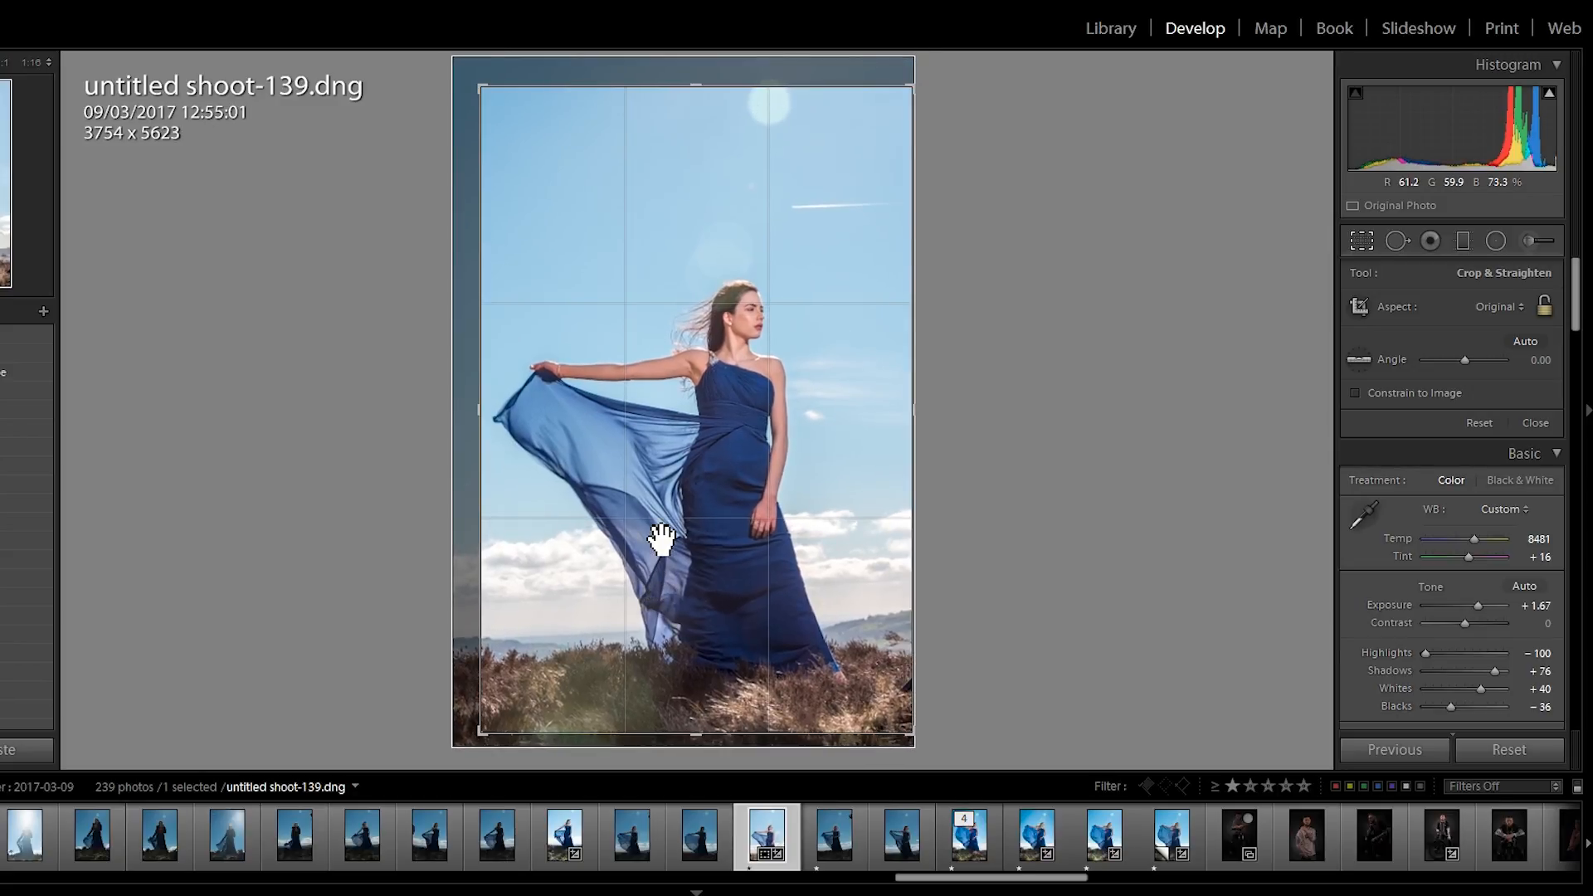
{"action": "key", "text": "Return"}
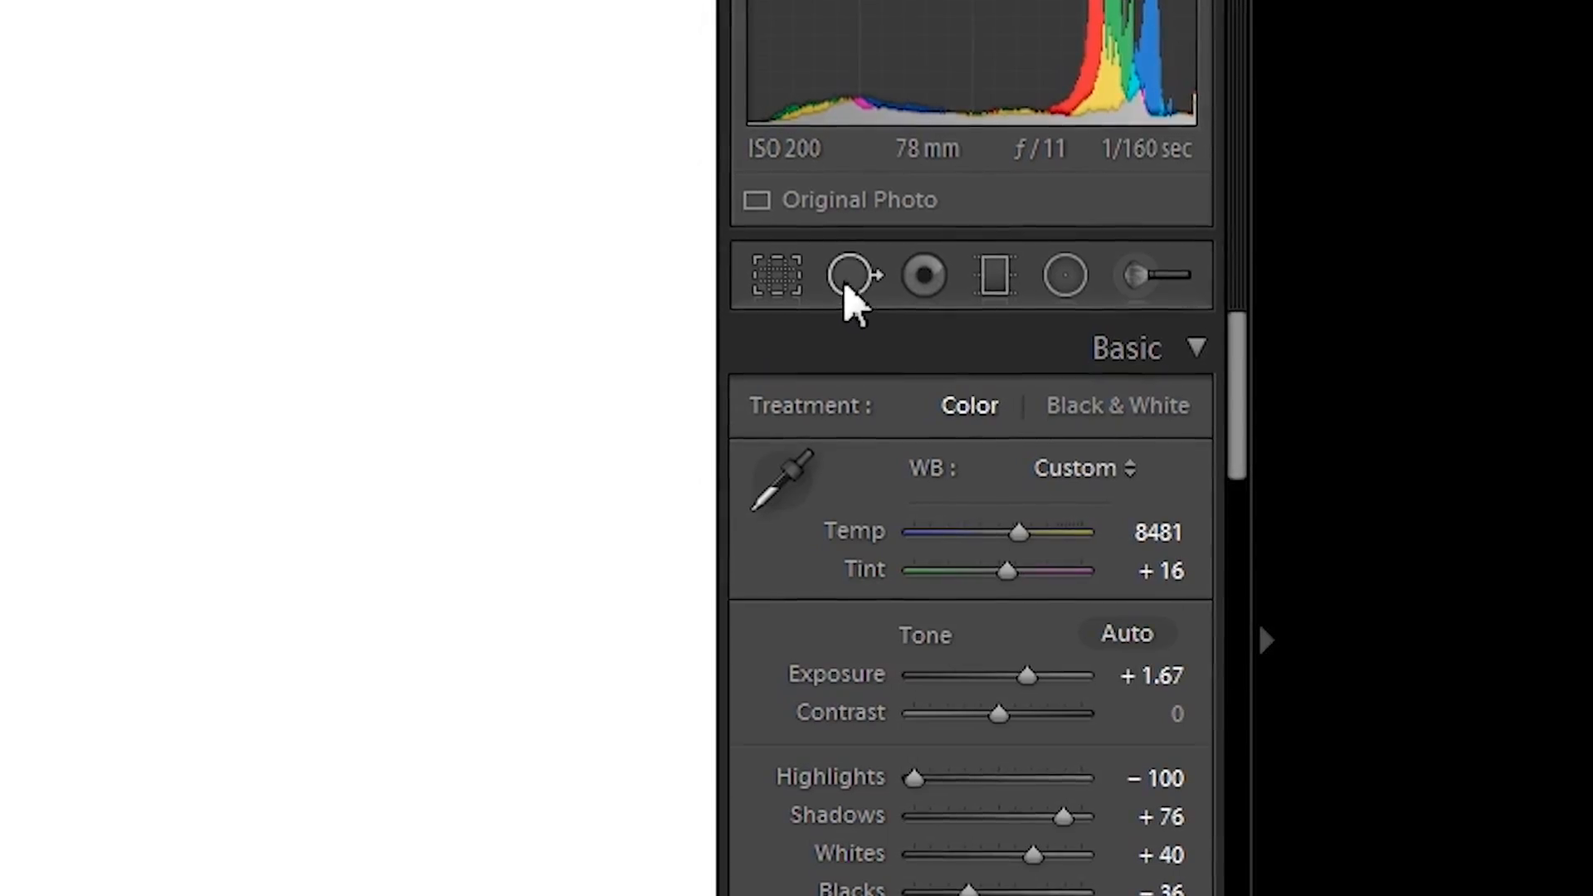
Try to clone out the dark patch at the grass's right edge using size 81, feather 75 and opacity 100.
{"action": "left_click", "coordinate": [1398, 241]}
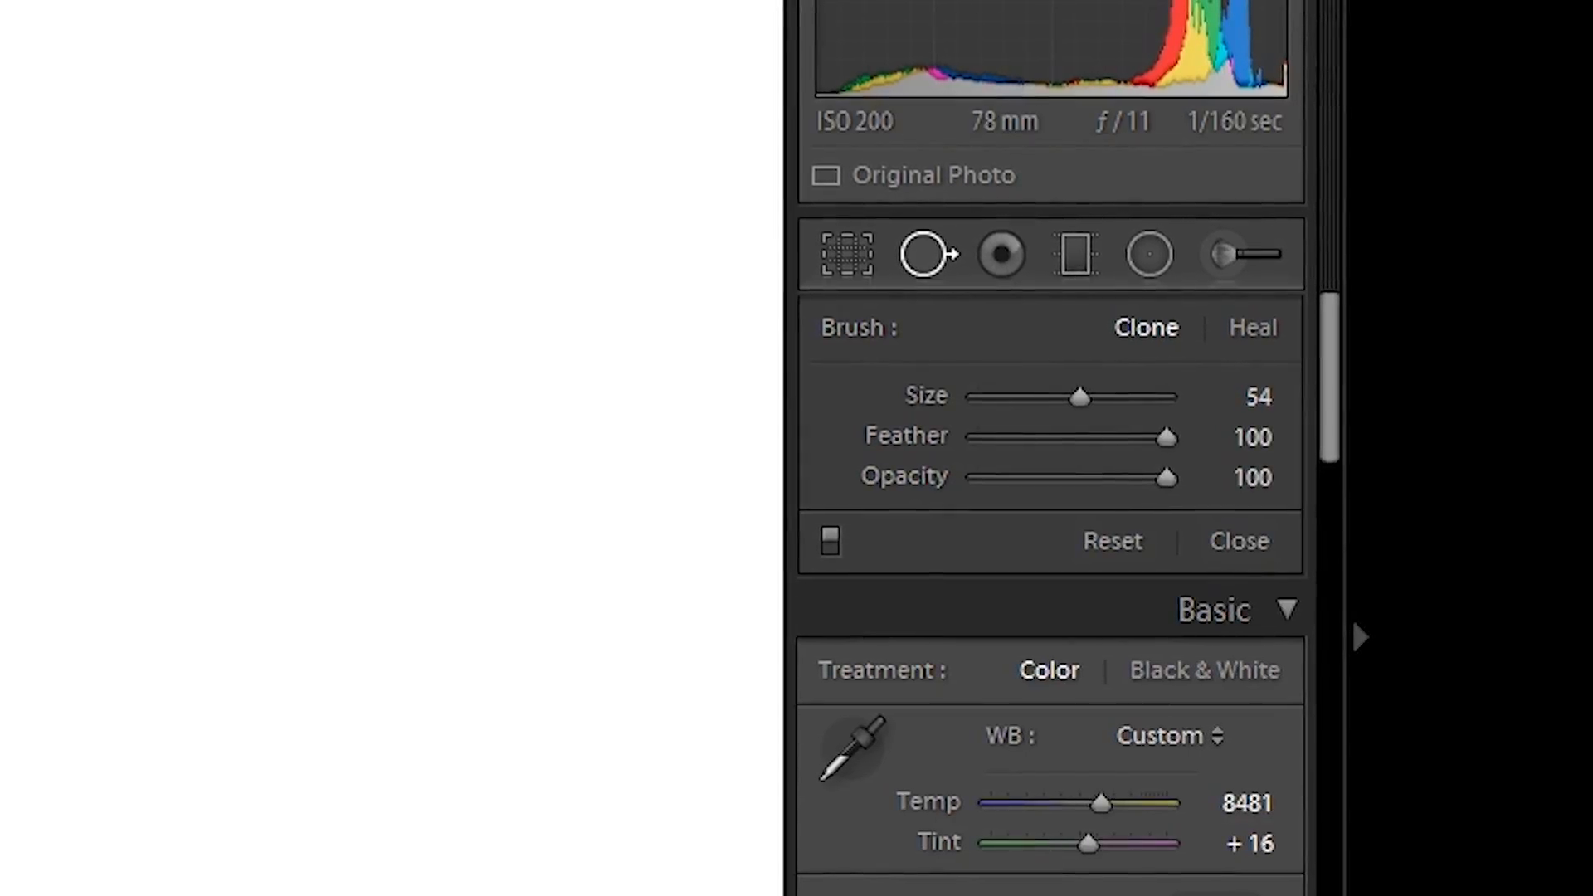
{"action": "mouse_move", "coordinate": [1079, 396]}
{"action": "left_mouse_down"}
{"action": "mouse_move", "coordinate": [1035, 417]}
{"action": "mouse_move", "coordinate": [1184, 400]}
{"action": "mouse_move", "coordinate": [1096, 412]}
{"action": "mouse_move", "coordinate": [1186, 401]}
{"action": "mouse_move", "coordinate": [1170, 419]}
{"action": "mouse_move", "coordinate": [1198, 411]}
{"action": "mouse_move", "coordinate": [1234, 433]}
{"action": "mouse_move", "coordinate": [995, 465]}
{"action": "mouse_move", "coordinate": [1182, 461]}
{"action": "mouse_move", "coordinate": [1203, 444]}
{"action": "mouse_move", "coordinate": [1144, 488]}
{"action": "left_mouse_up"}
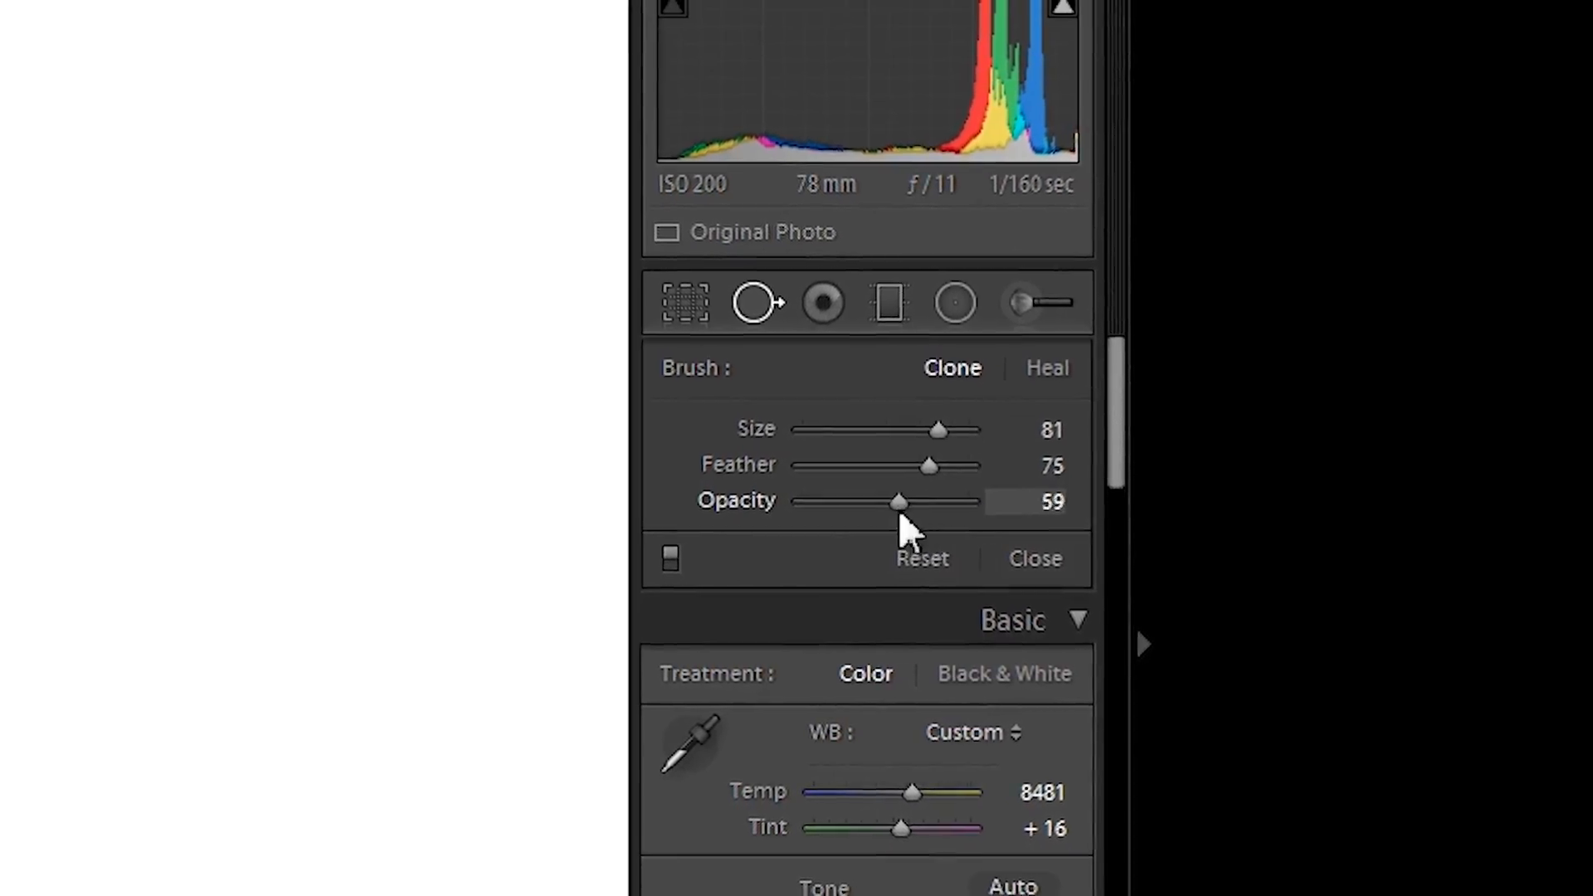
{"action": "left_click_drag", "start_coordinate": [908, 531], "coordinate": [1504, 340]}
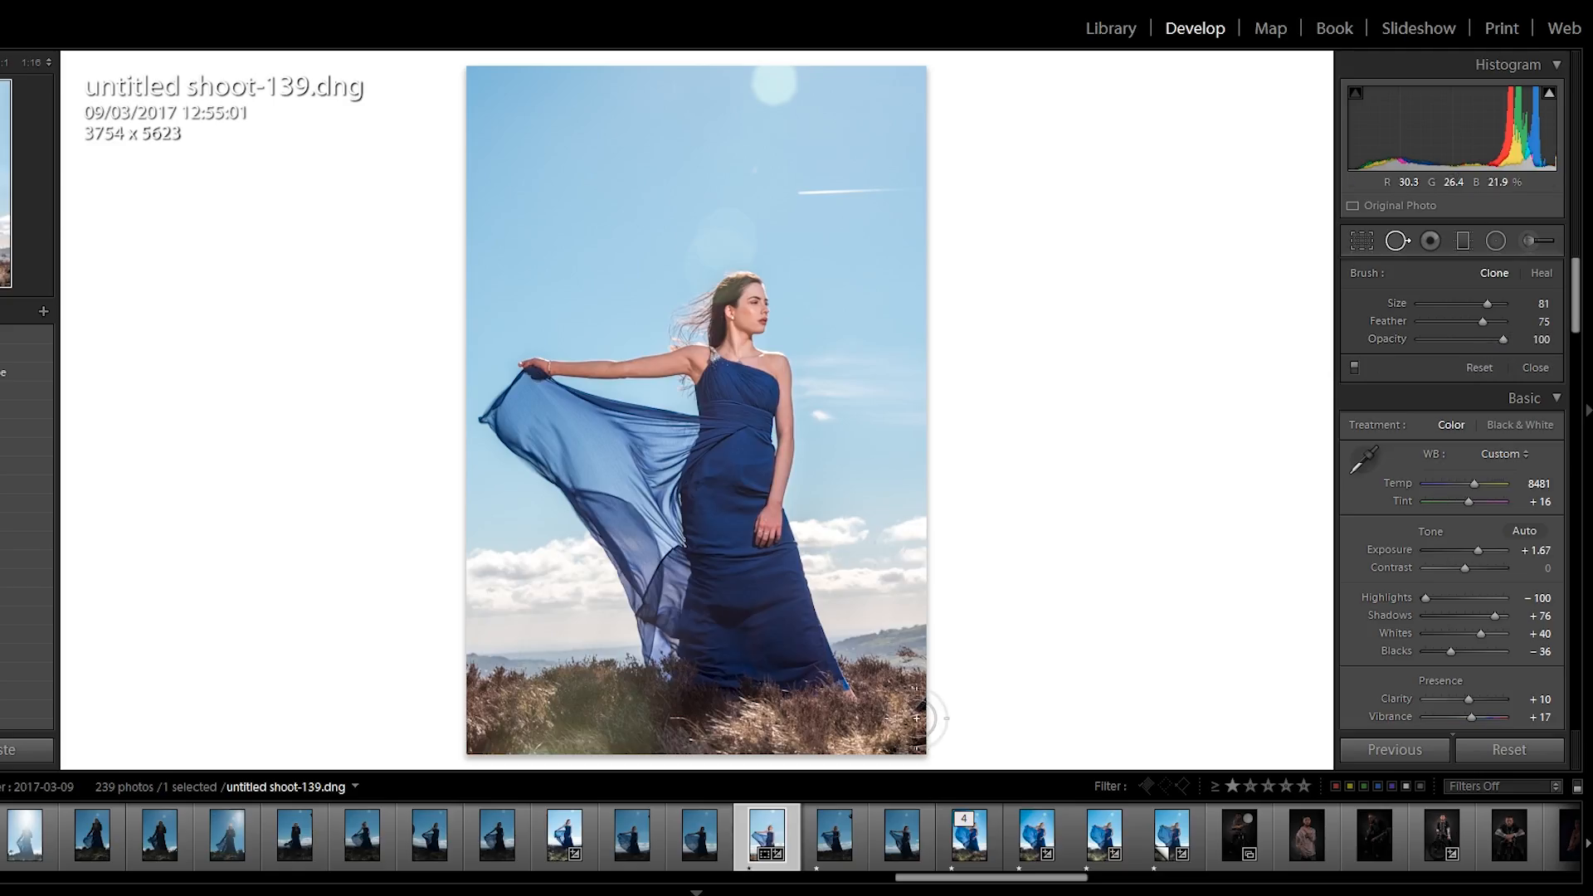
{"action": "left_click", "coordinate": [916, 712]}
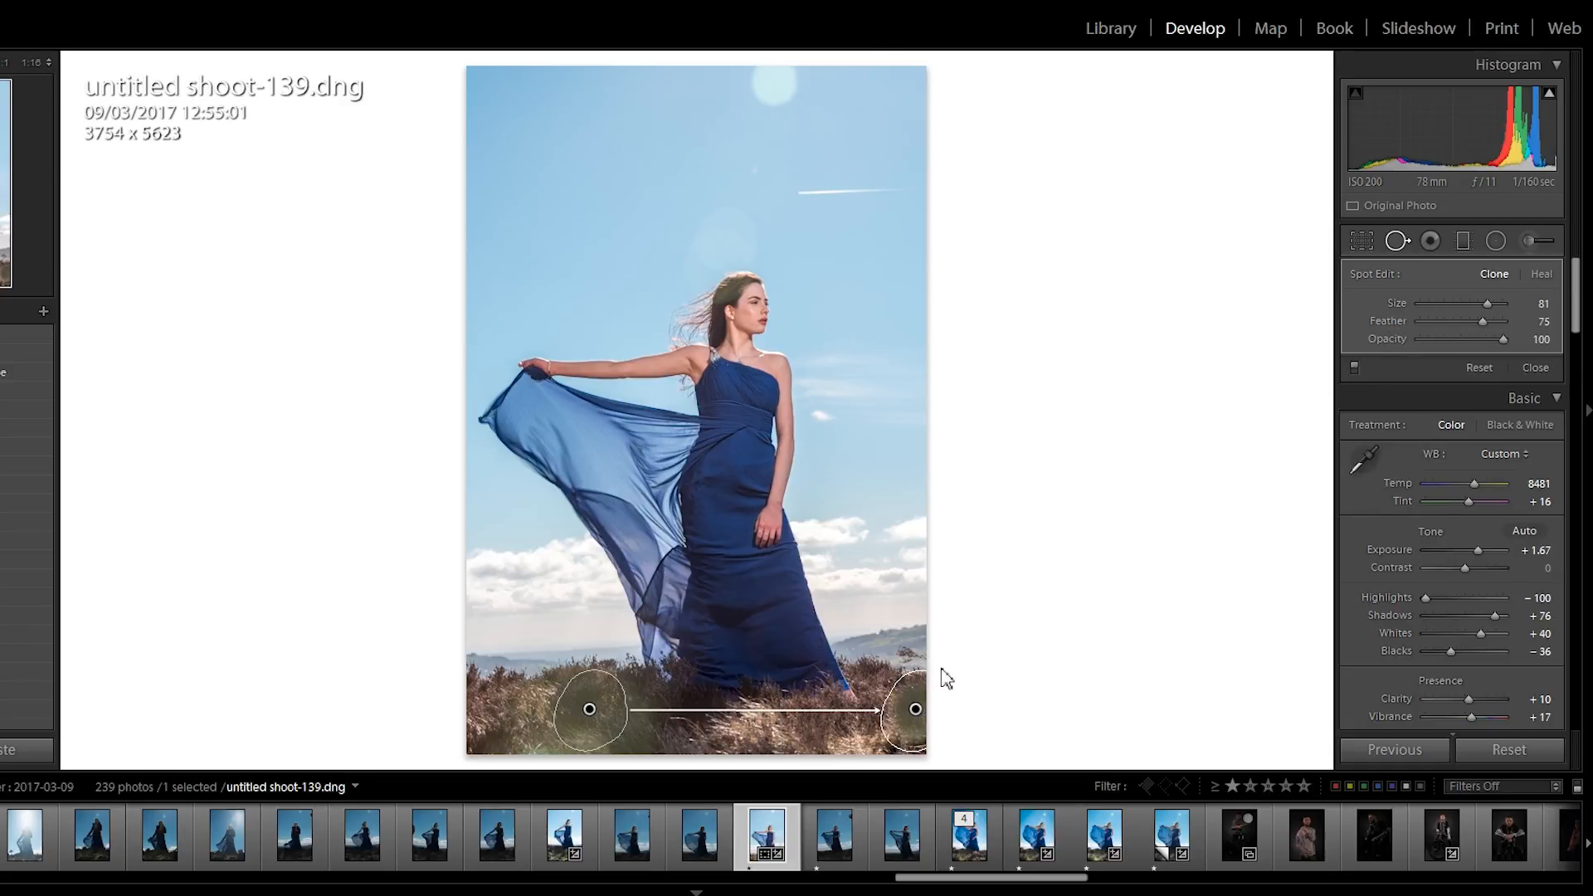
{"action": "key", "text": "ctrl+z"}
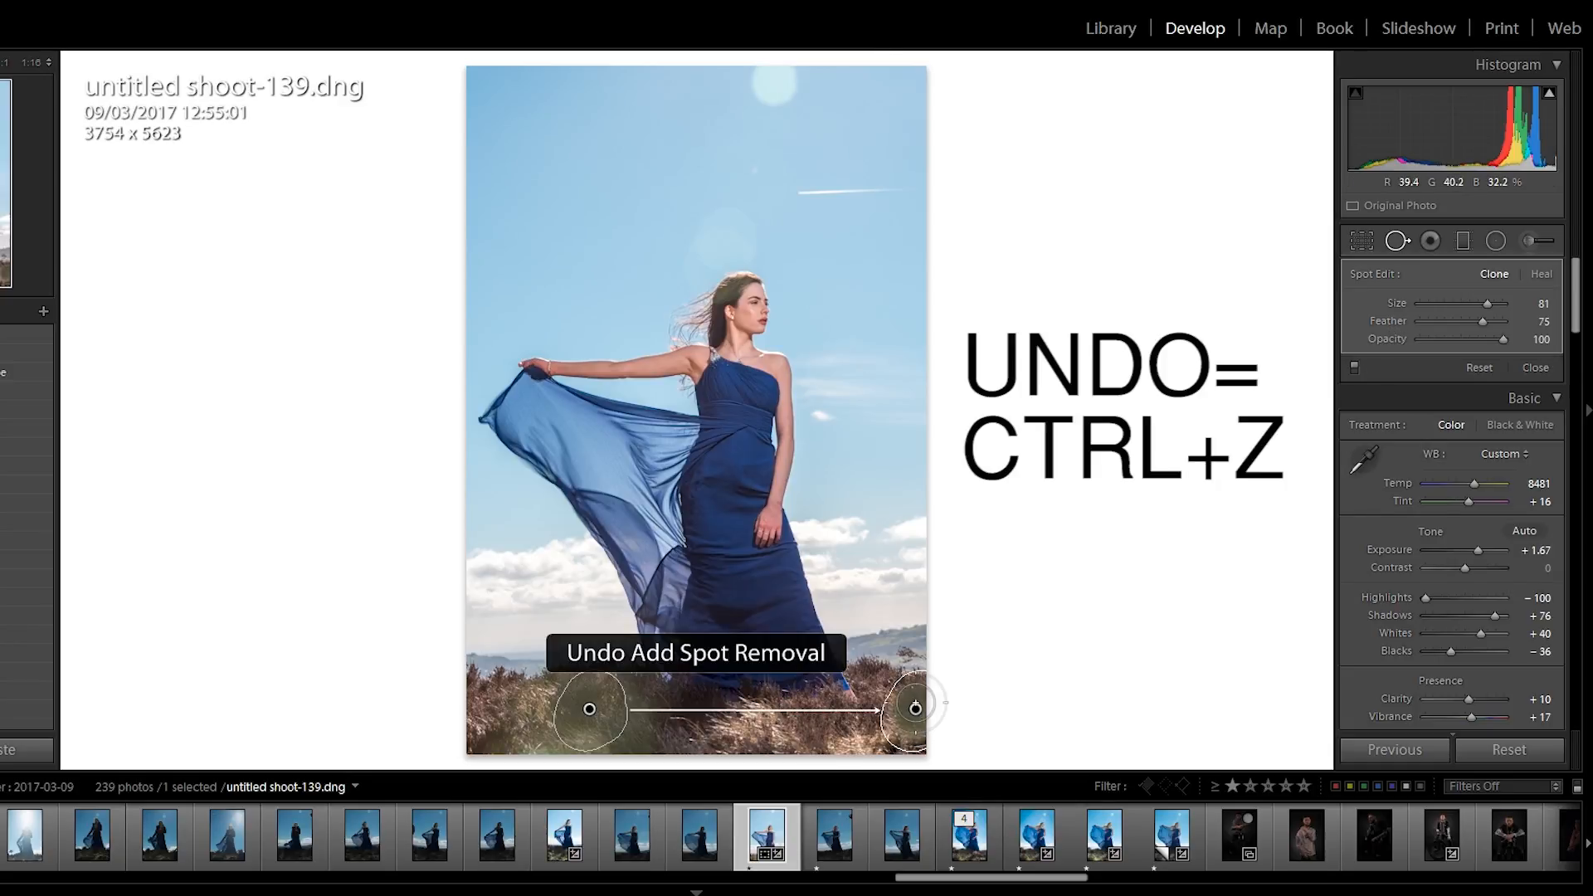
Heal the dark patch at the grass's right edge with a spot of size 79 and feather 98.
{"action": "left_click", "coordinate": [1542, 273]}
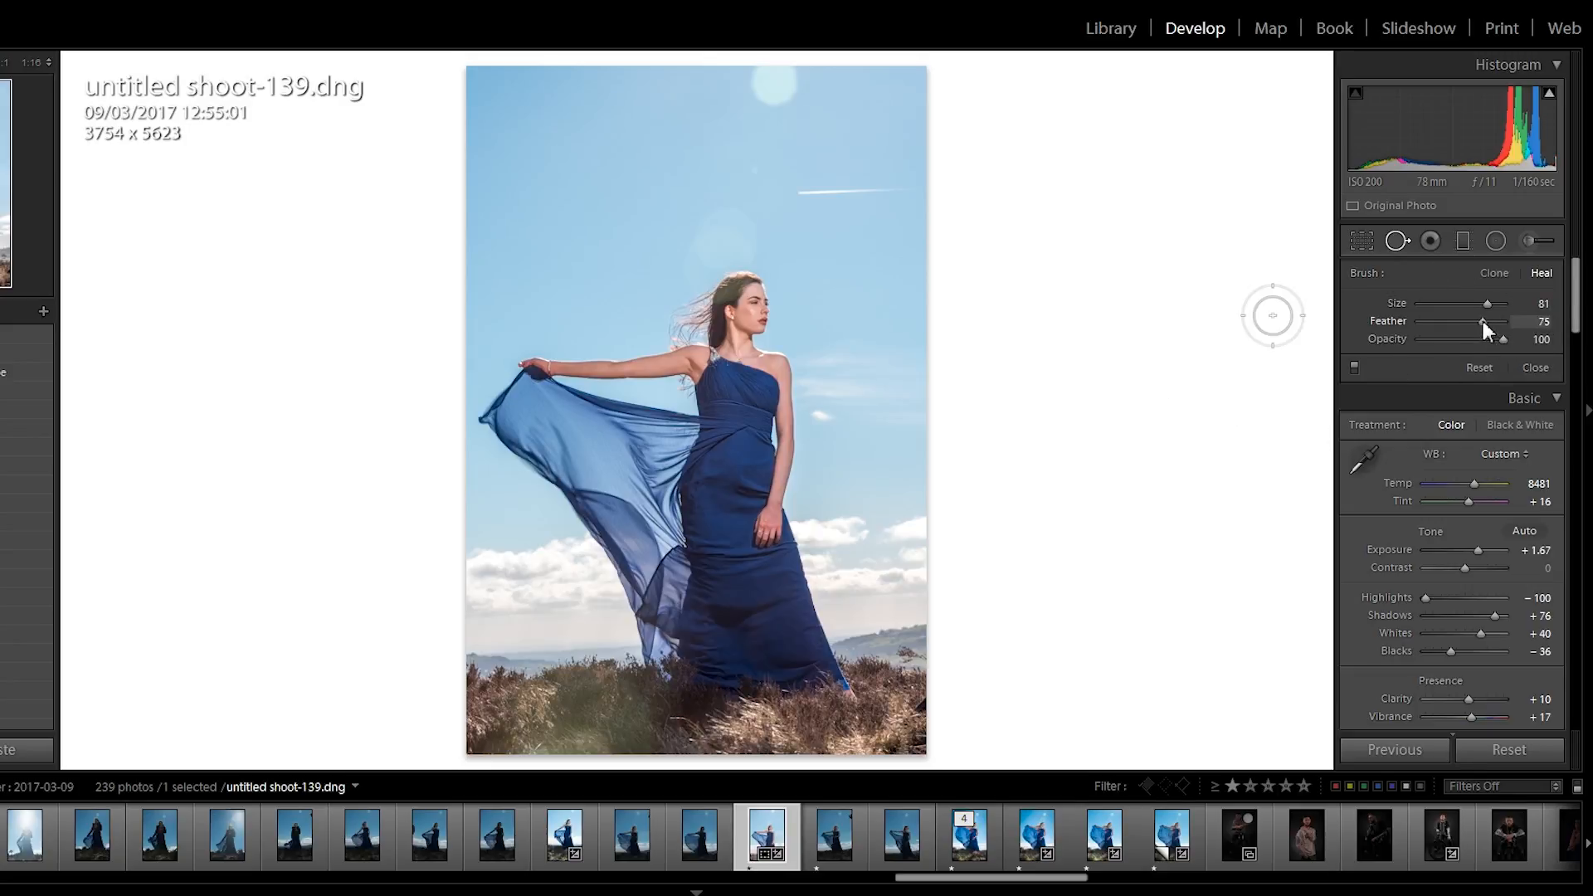
{"action": "mouse_move", "coordinate": [1481, 322]}
{"action": "left_mouse_down"}
{"action": "mouse_move", "coordinate": [1501, 322]}
{"action": "mouse_move", "coordinate": [1484, 304]}
{"action": "left_mouse_up"}
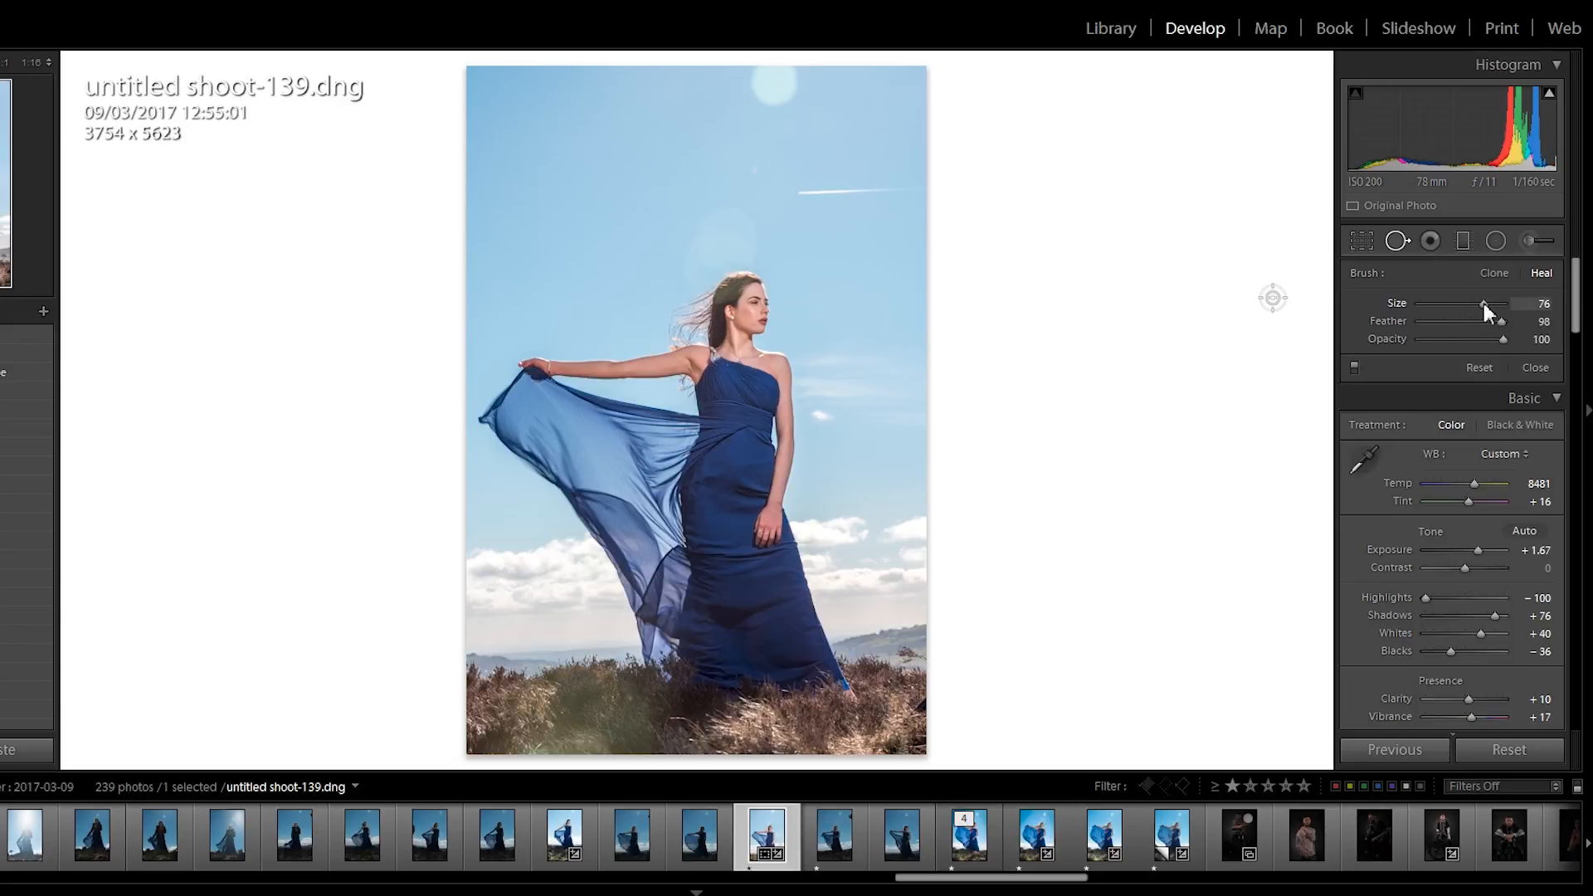
{"action": "left_click", "coordinate": [919, 706]}
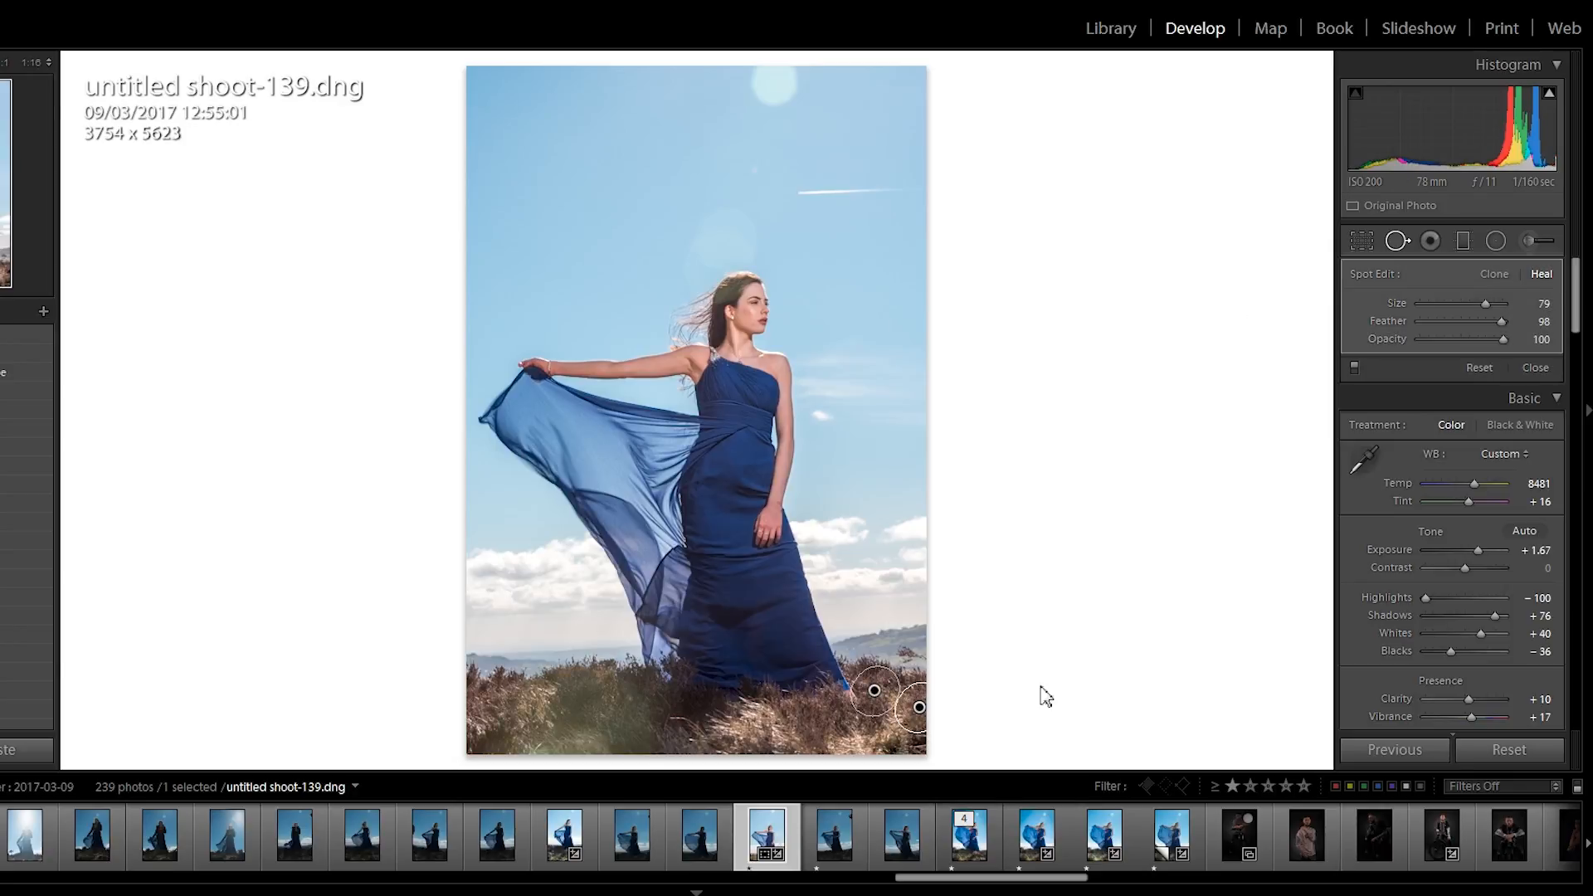
{"action": "left_click", "coordinate": [1396, 241]}
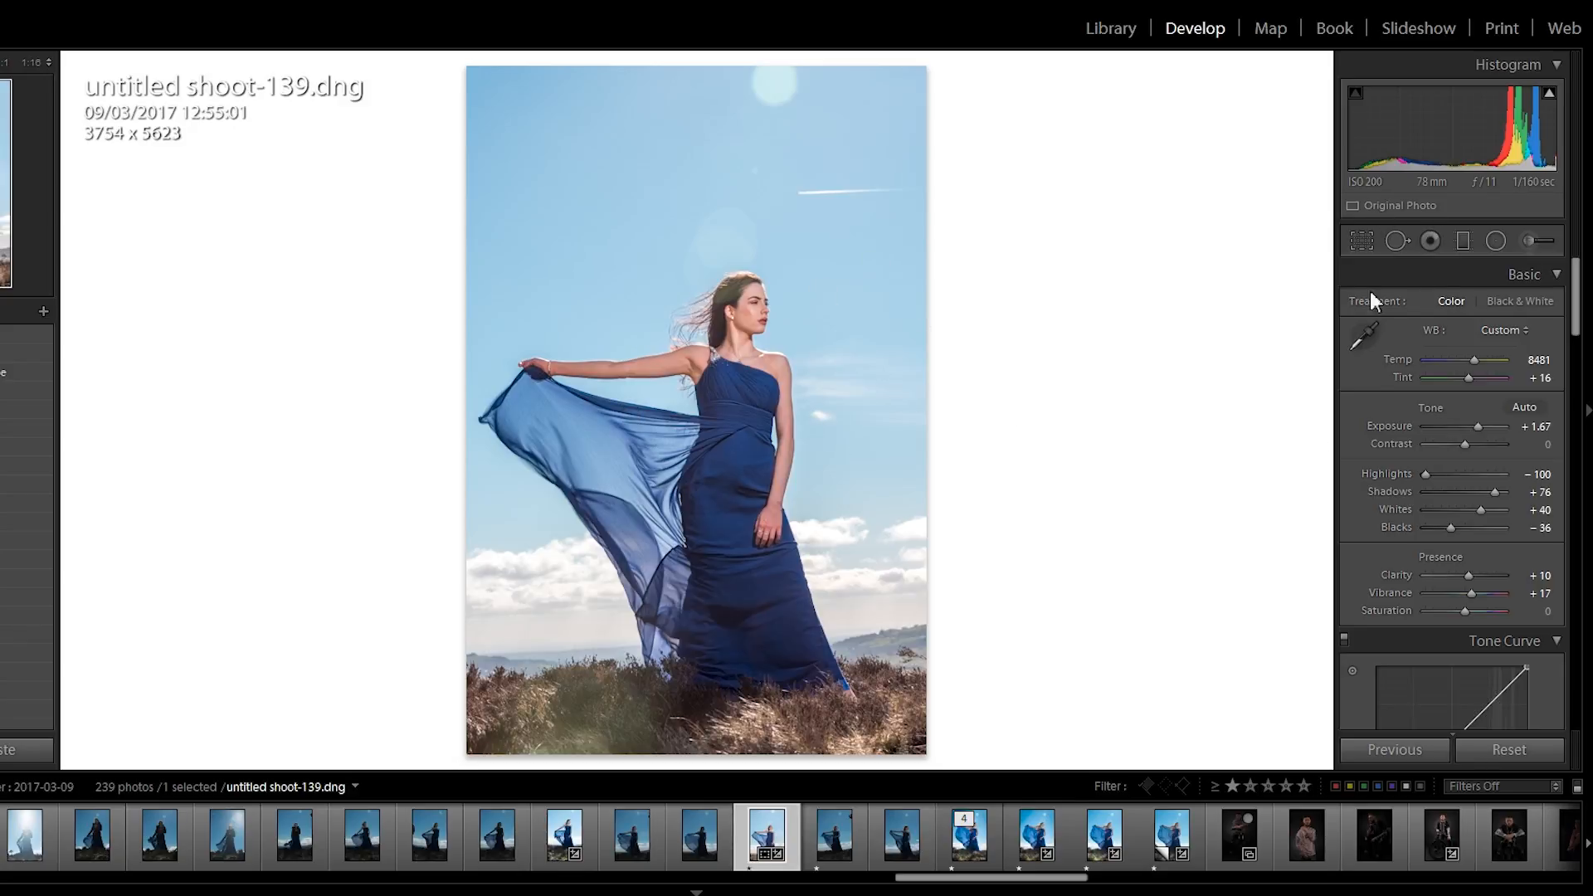
Add a graduated filter from the sky's top-right corner with Temp −33, Exposure −0.87 and Highlights −100, and a matching one from the top-left.
{"action": "left_click", "coordinate": [1463, 242]}
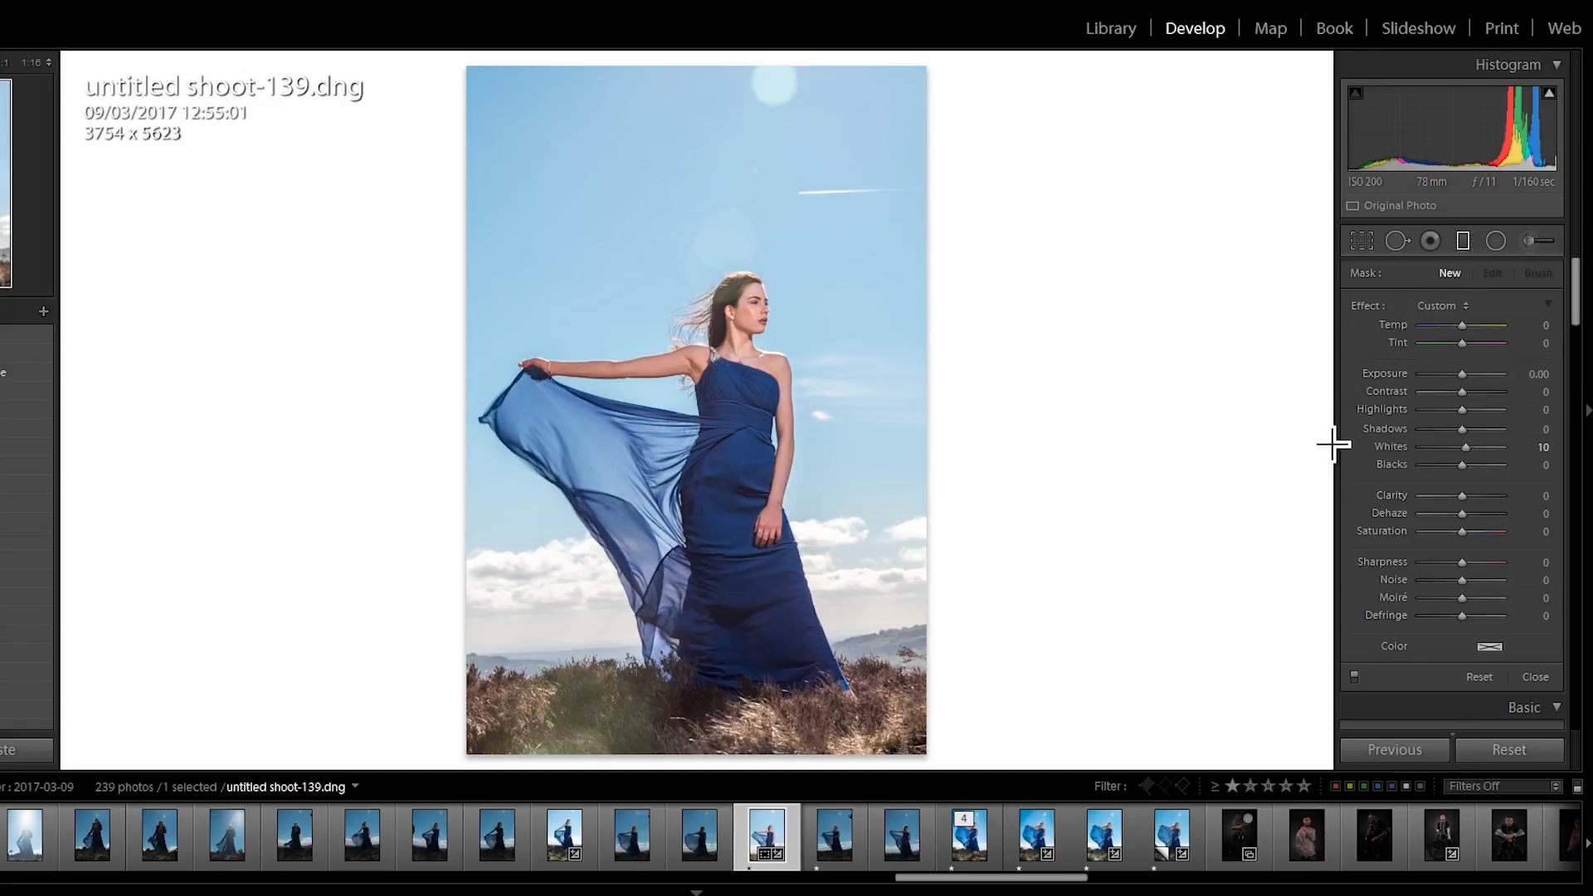
{"action": "left_click_drag", "start_coordinate": [979, 79], "coordinate": [739, 298]}
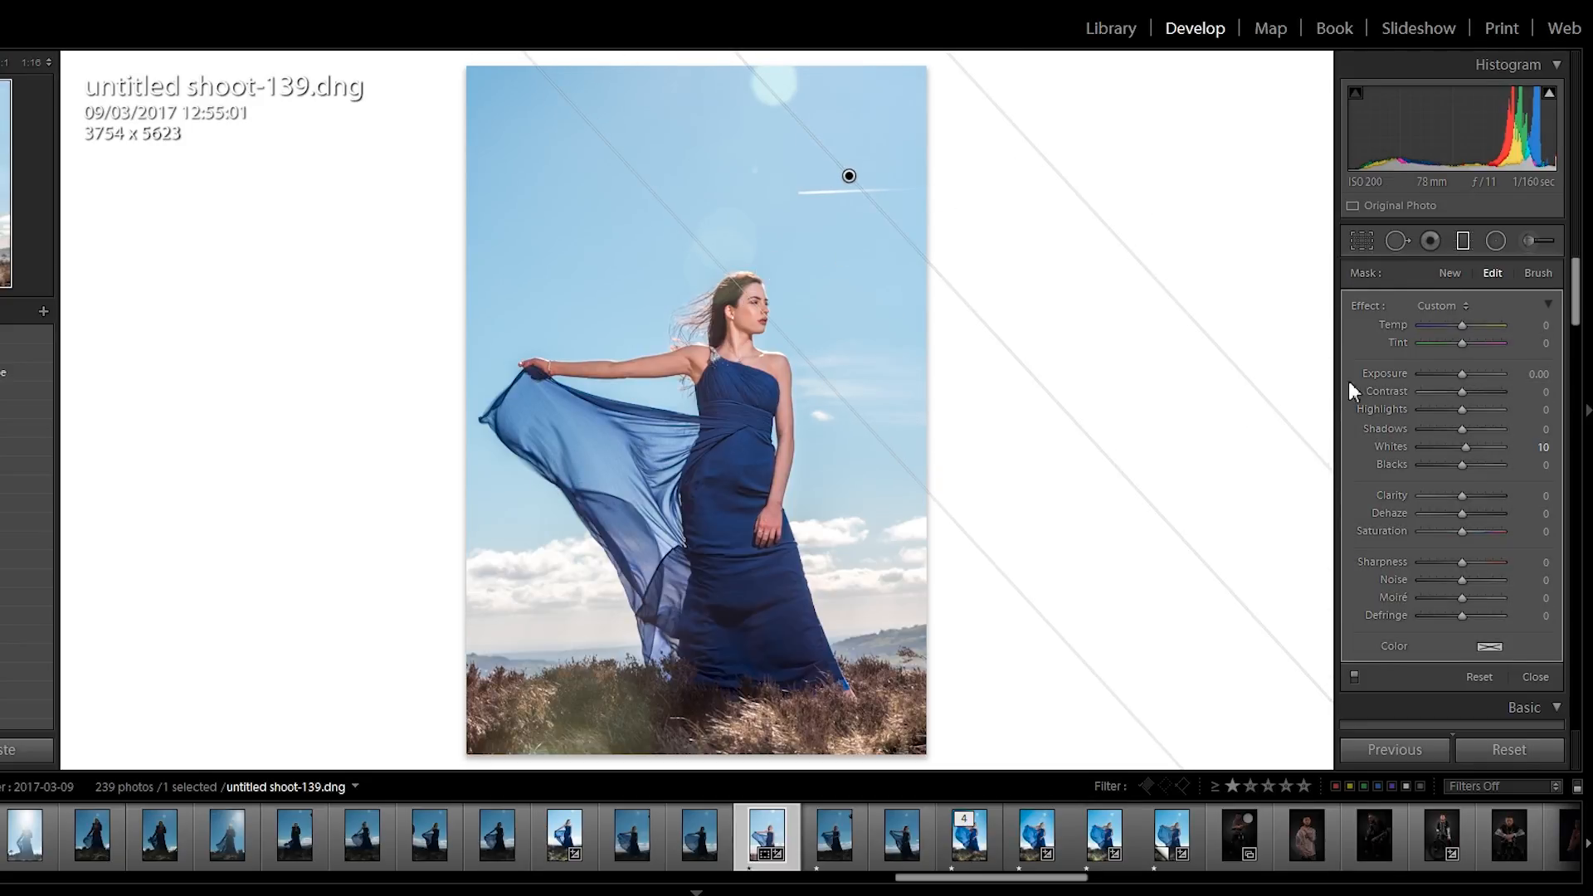
{"action": "left_click_drag", "start_coordinate": [1456, 375], "coordinate": [1406, 417]}
{"action": "left_click_drag", "start_coordinate": [1460, 325], "coordinate": [1446, 331]}
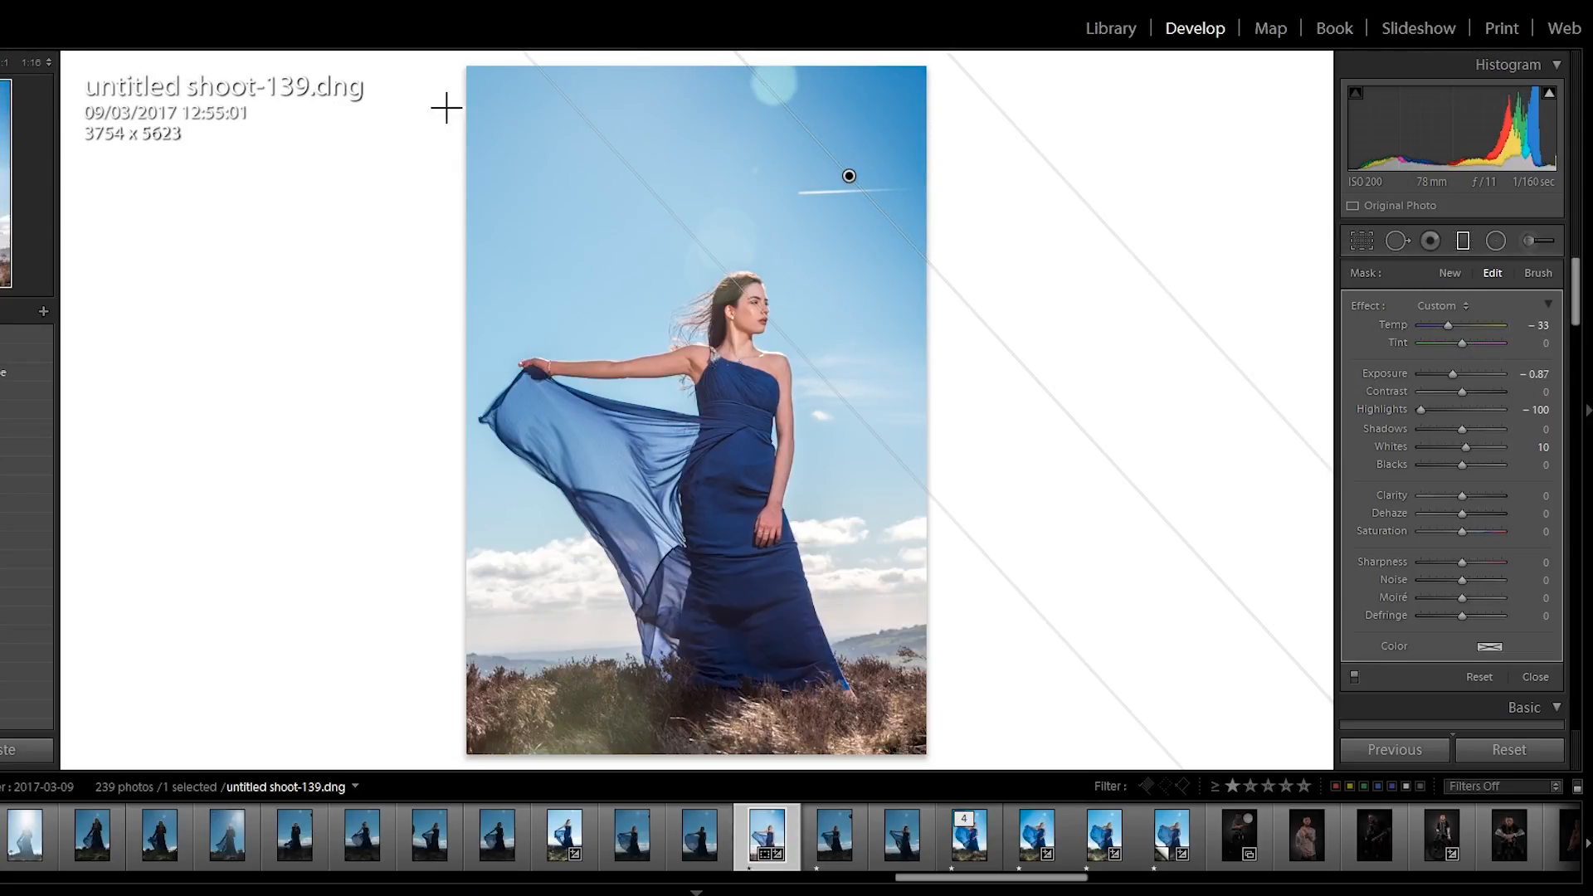
{"action": "left_click_drag", "start_coordinate": [440, 103], "coordinate": [695, 258]}
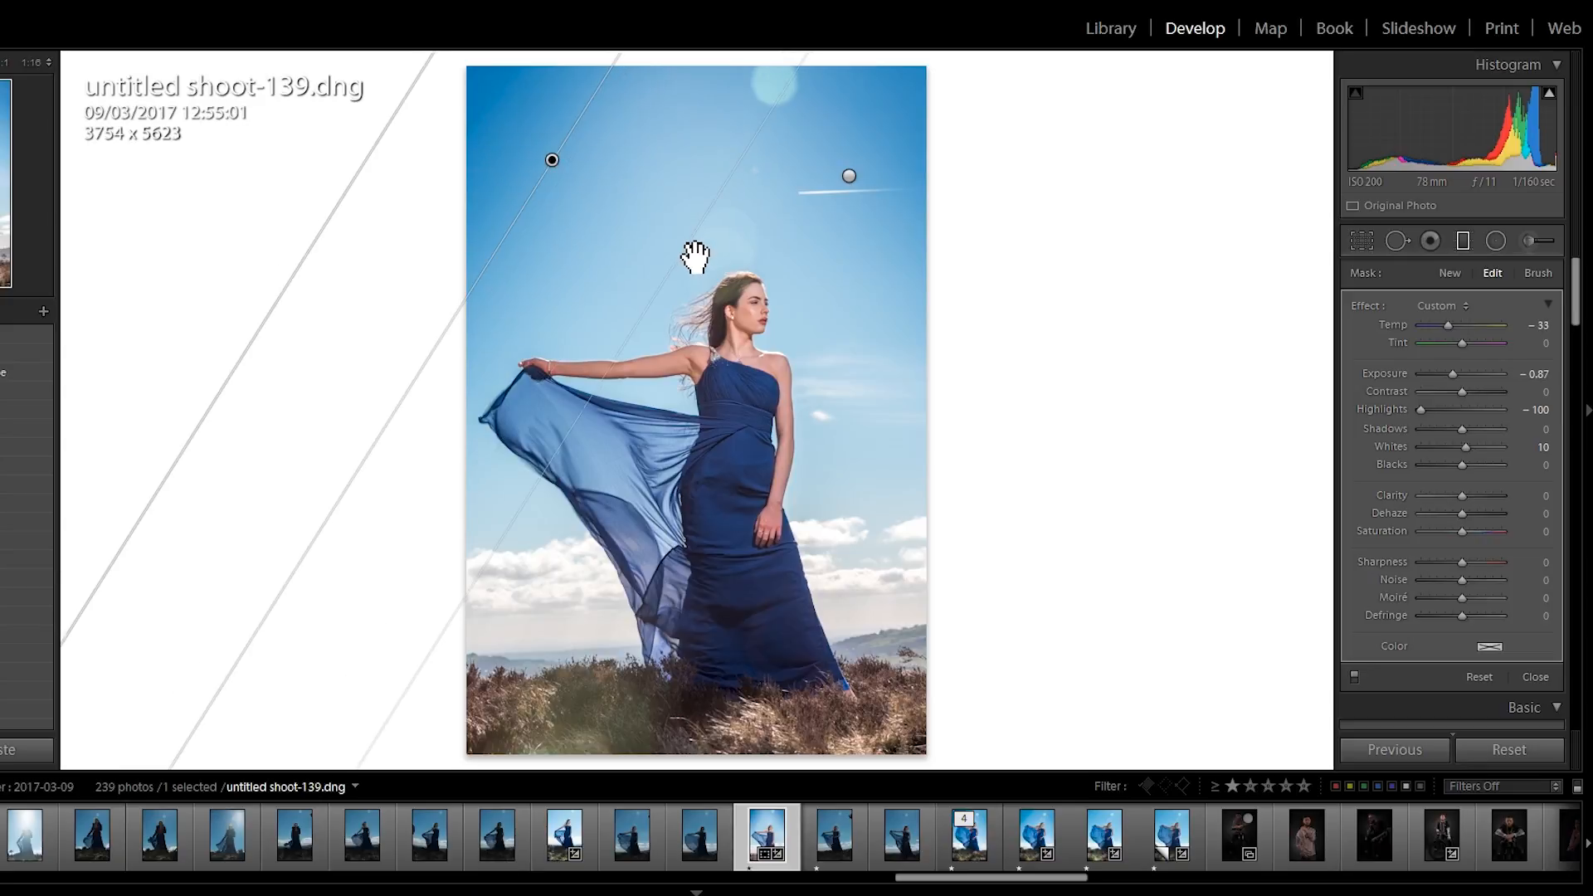
Add a horizontal graduated filter from the photo's top edge down to the woman's face, with Temp 0 and Exposure −0.05.
{"action": "left_click_drag", "start_coordinate": [715, 53], "coordinate": [730, 309]}
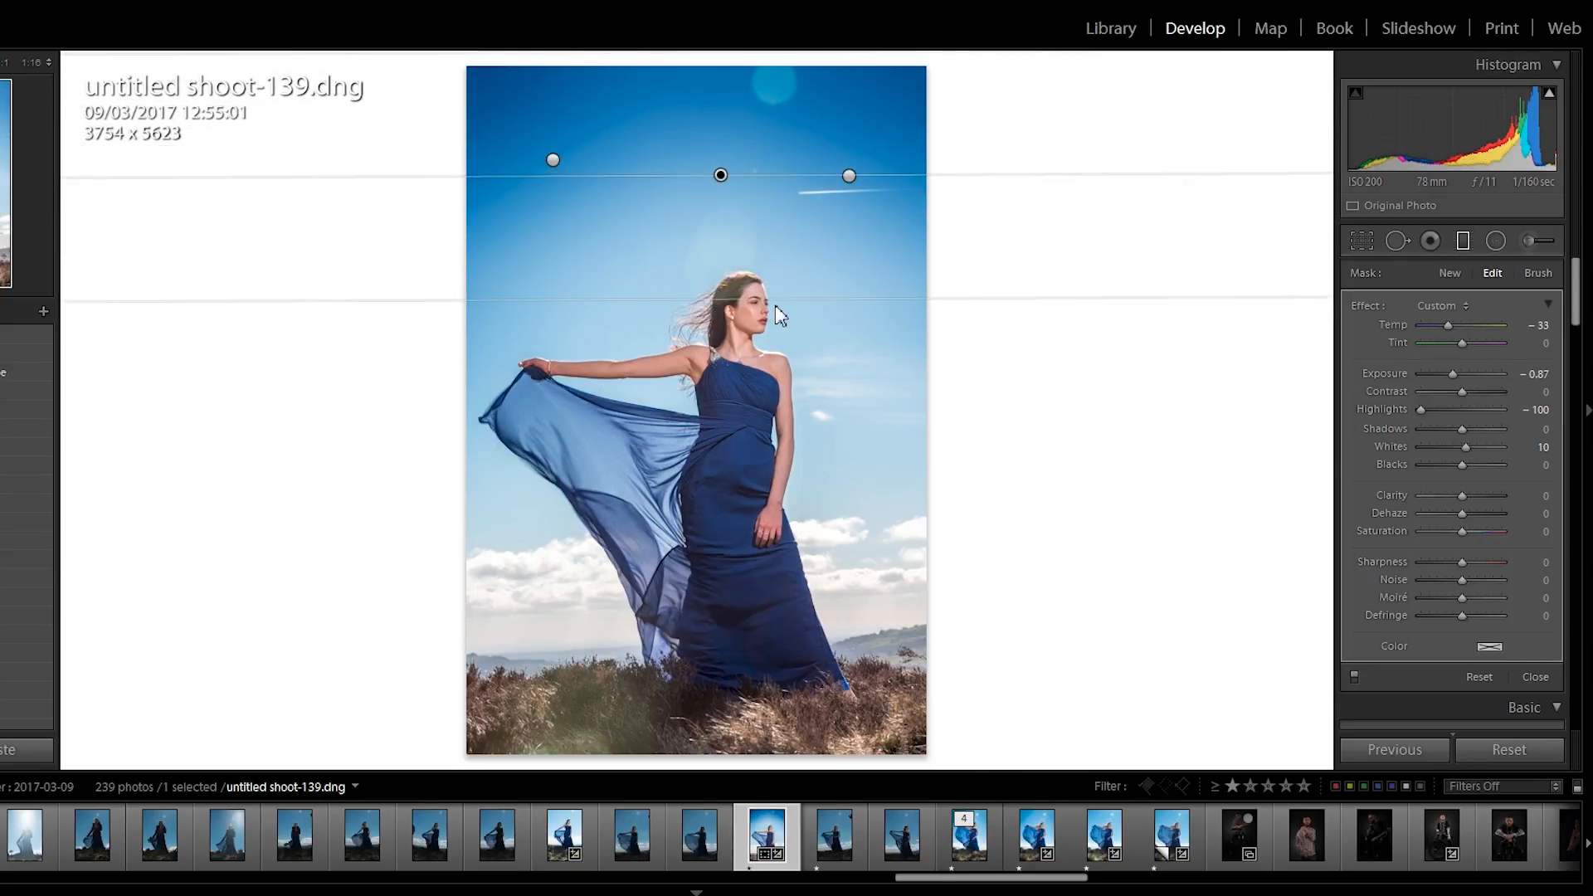
{"action": "double_click", "coordinate": [1450, 327]}
{"action": "left_click_drag", "start_coordinate": [1445, 375], "coordinate": [1460, 375]}
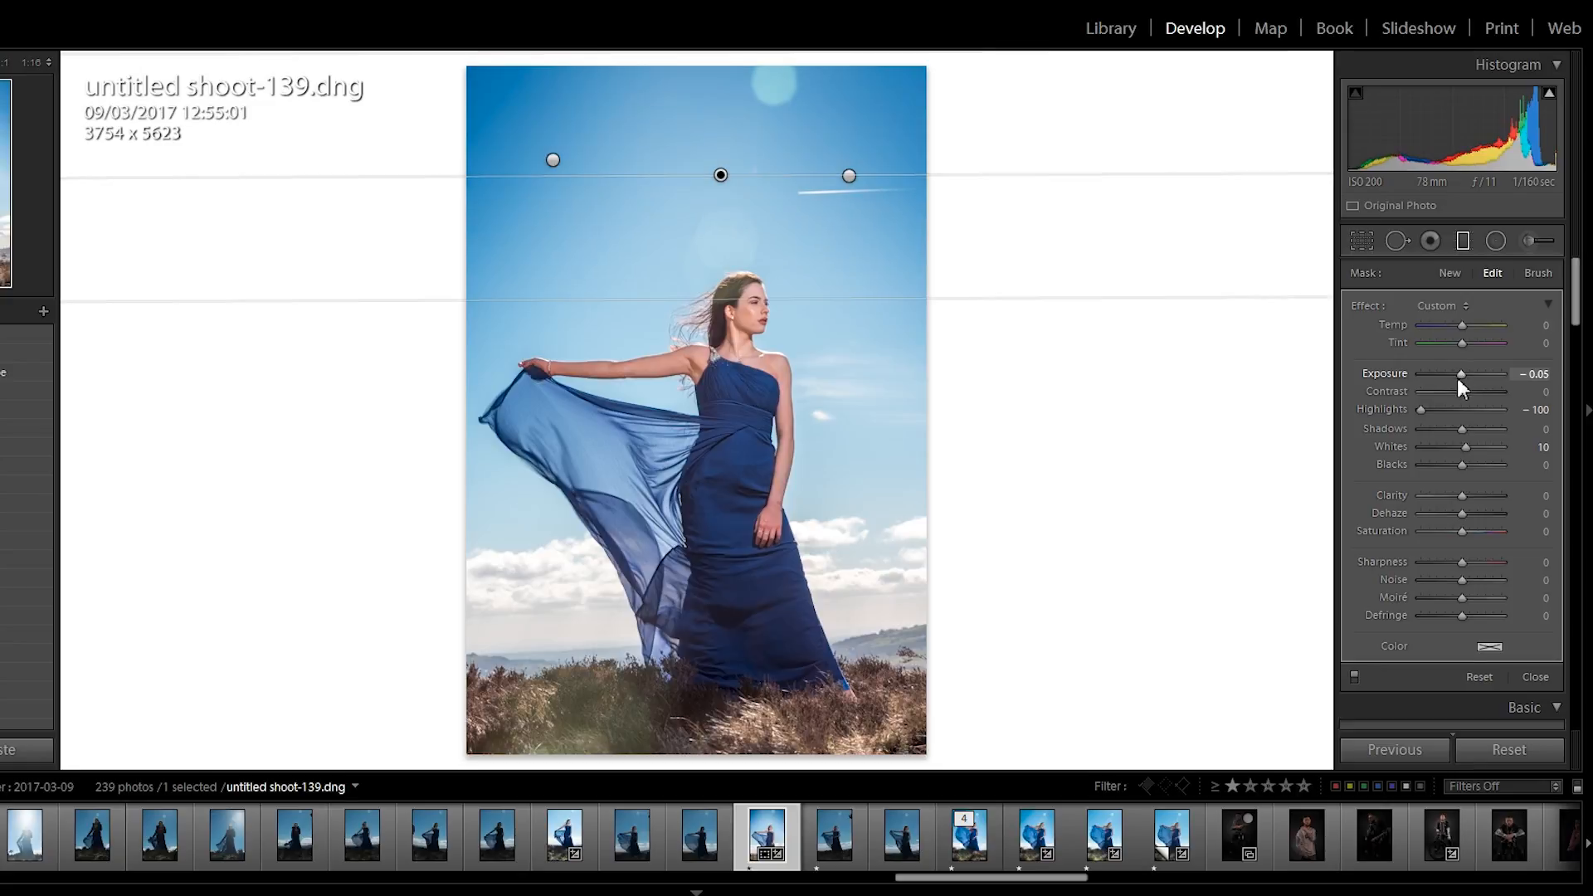
{"action": "left_click", "coordinate": [1463, 240]}
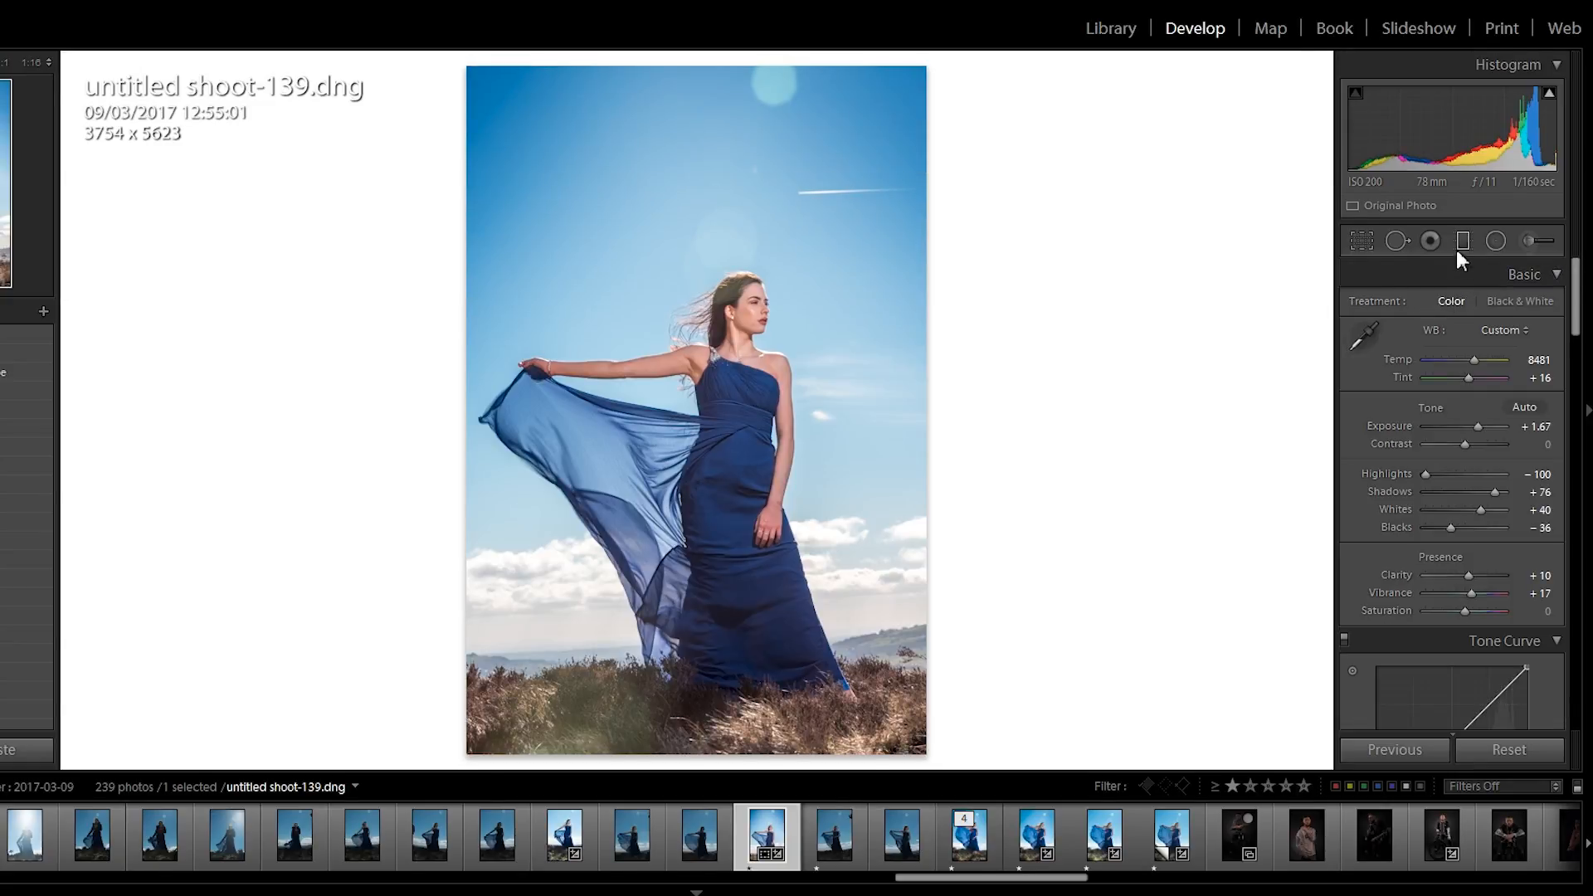
Reset the graduated filter settings and add diagonal filters from the photo's bottom-right and bottom-left corners with Exposure −0.51.
{"action": "left_click", "coordinate": [1460, 247]}
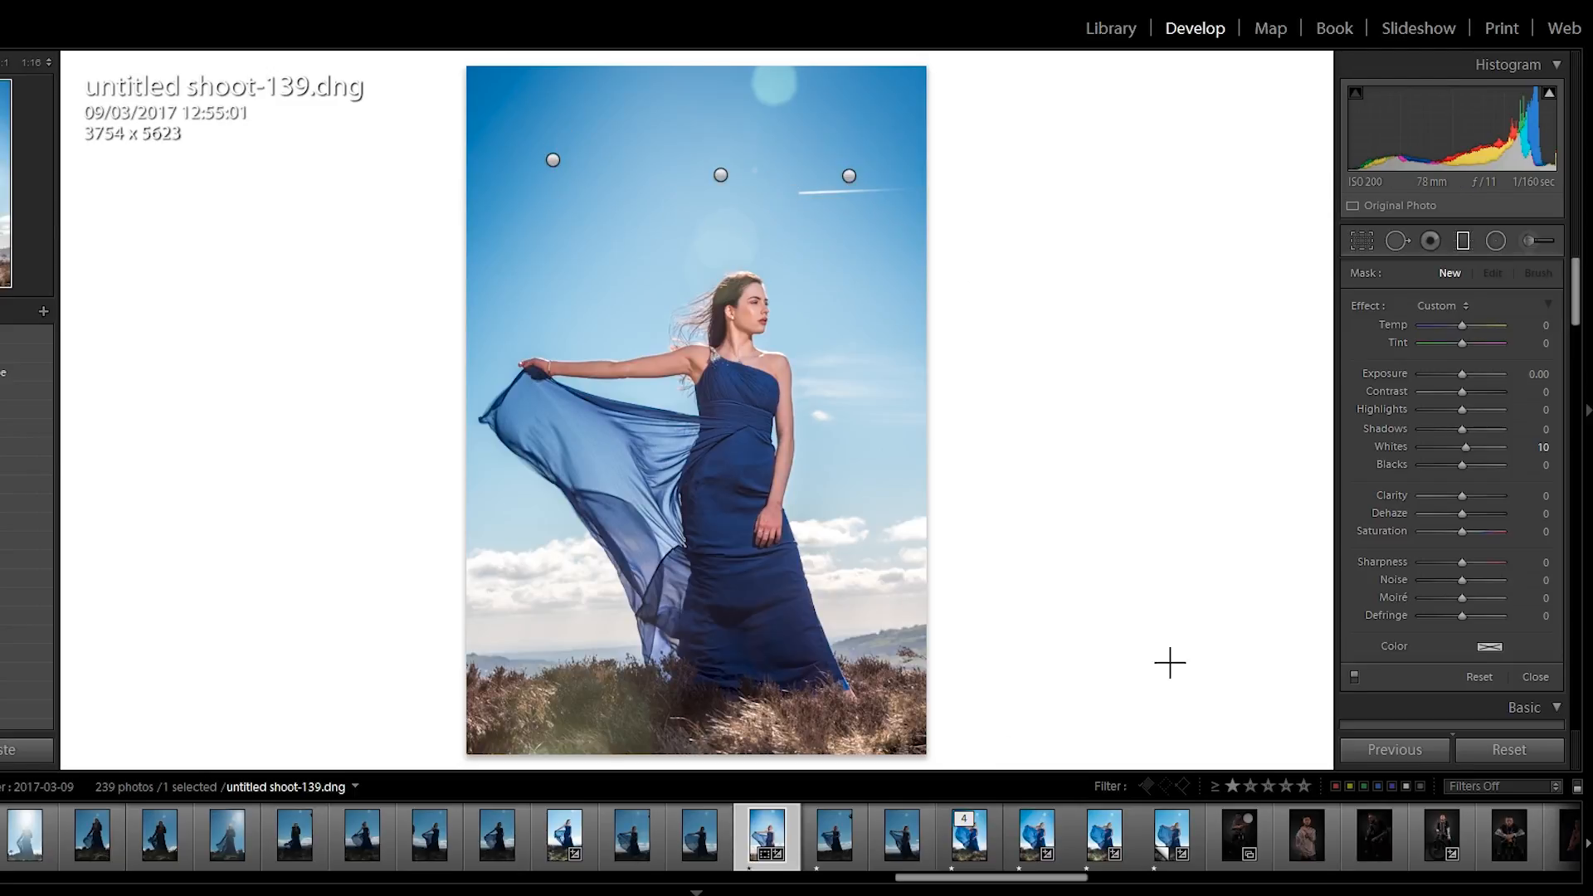
{"action": "double_click", "coordinate": [1368, 304]}
{"action": "mouse_move", "coordinate": [974, 754]}
{"action": "left_mouse_down"}
{"action": "mouse_move", "coordinate": [825, 644]}
{"action": "mouse_move", "coordinate": [747, 527]}
{"action": "left_mouse_up"}
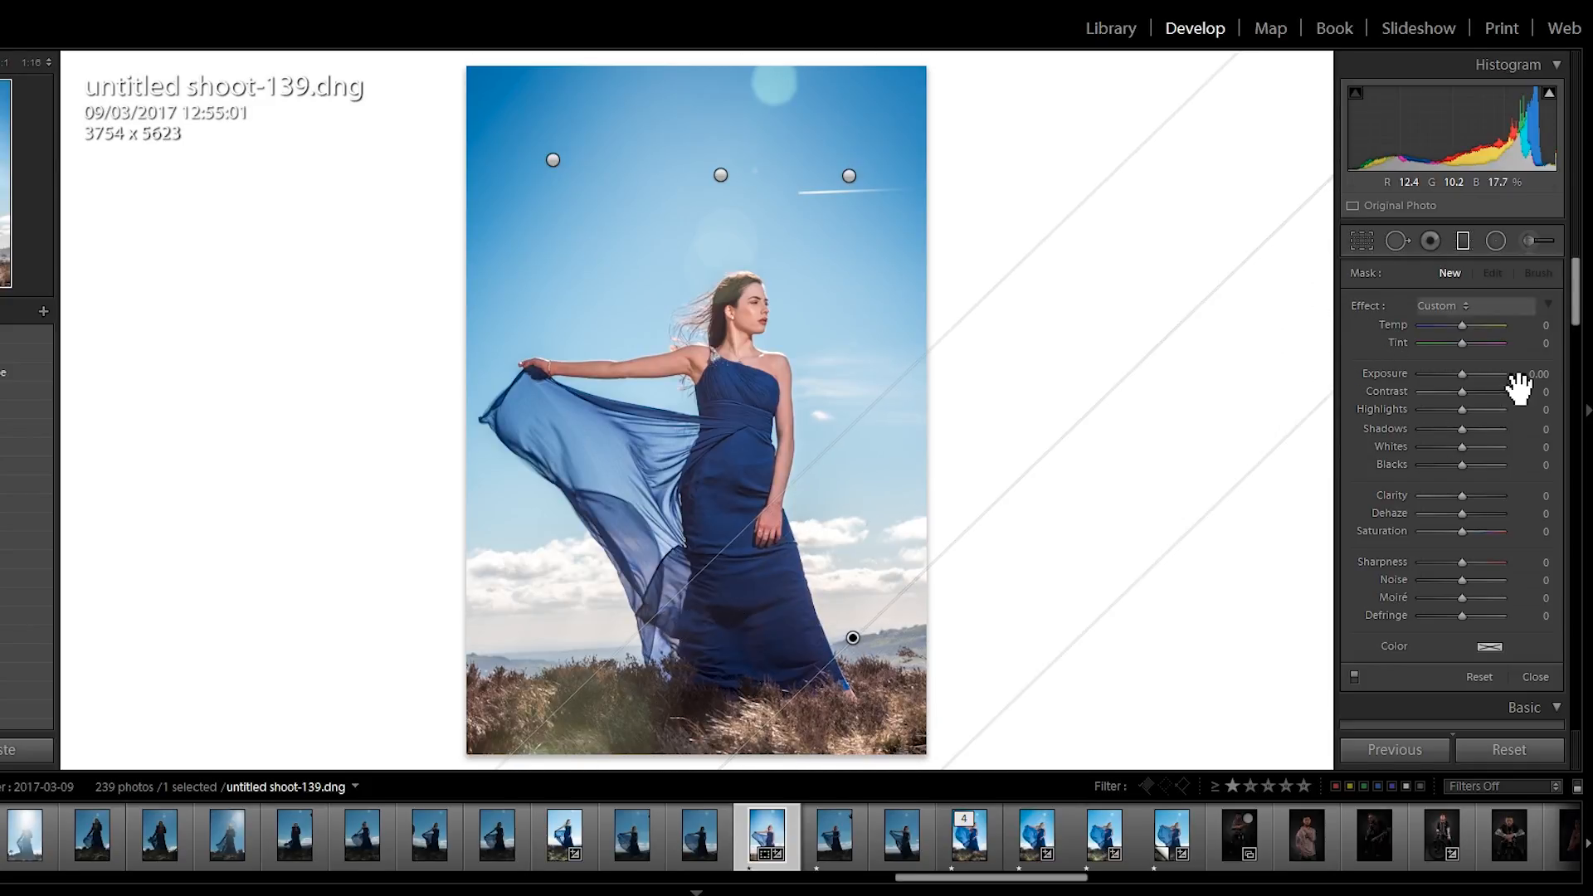
{"action": "left_click_drag", "start_coordinate": [1465, 376], "coordinate": [1457, 375]}
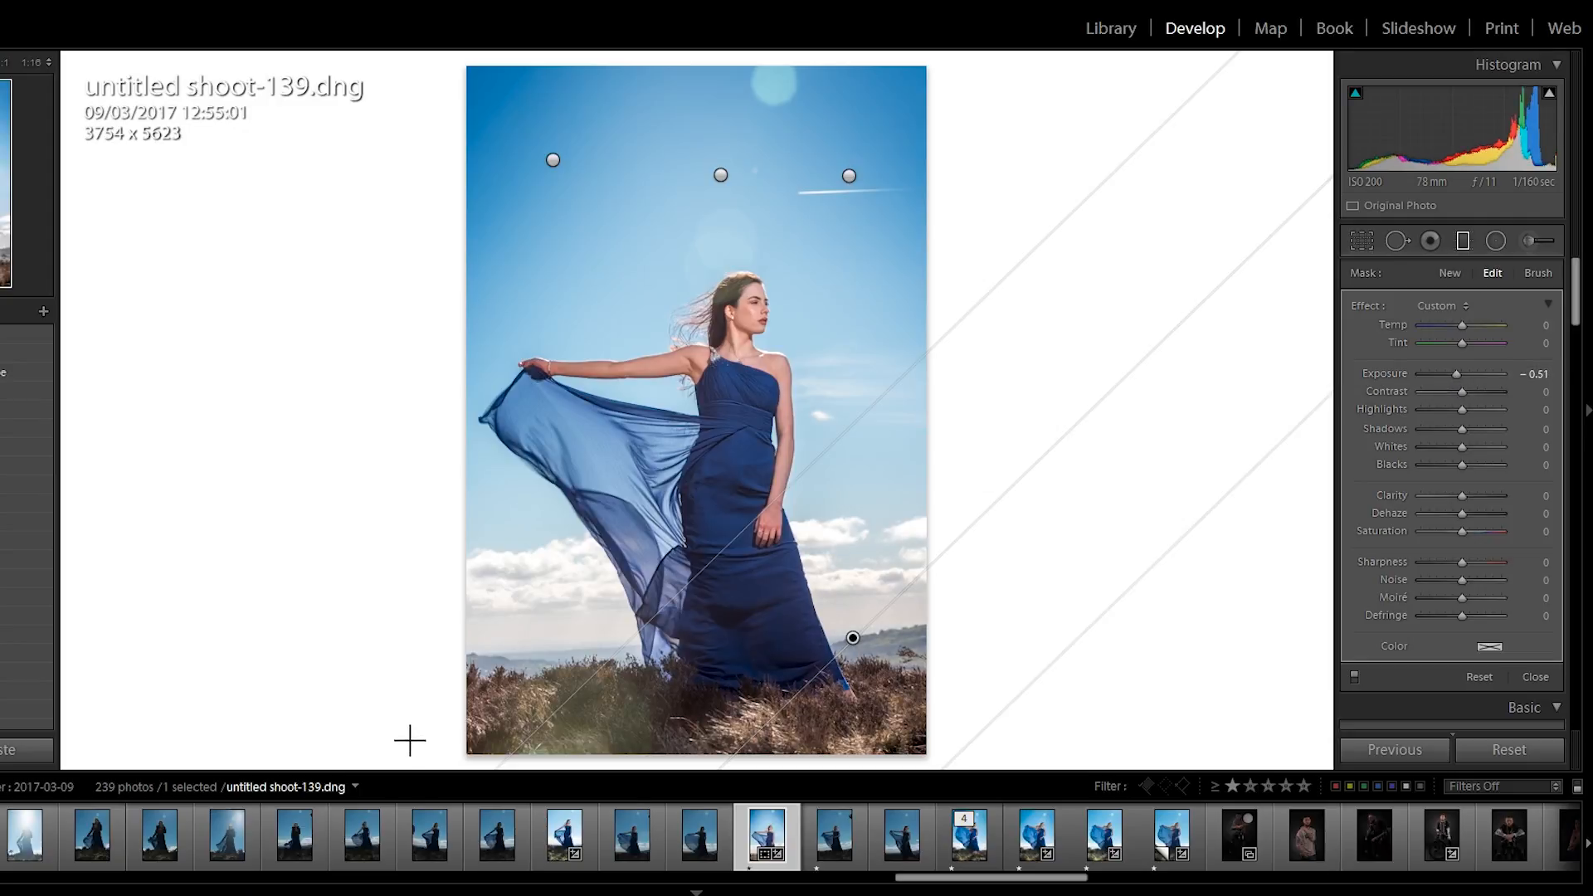
{"action": "left_click_drag", "start_coordinate": [415, 744], "coordinate": [579, 576]}
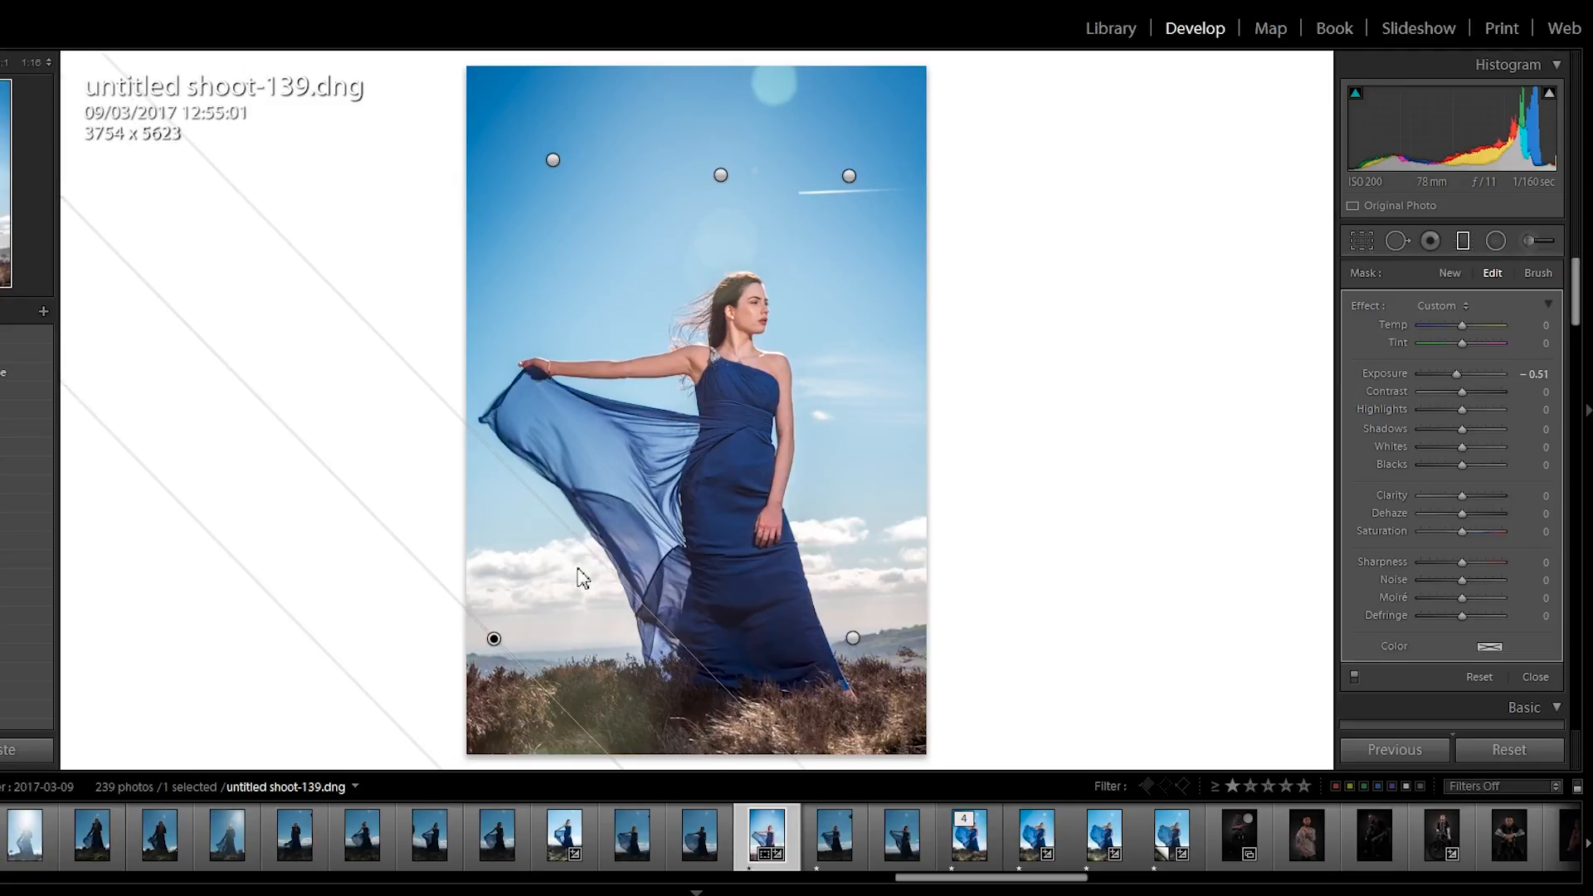
{"action": "left_click", "coordinate": [1462, 242]}
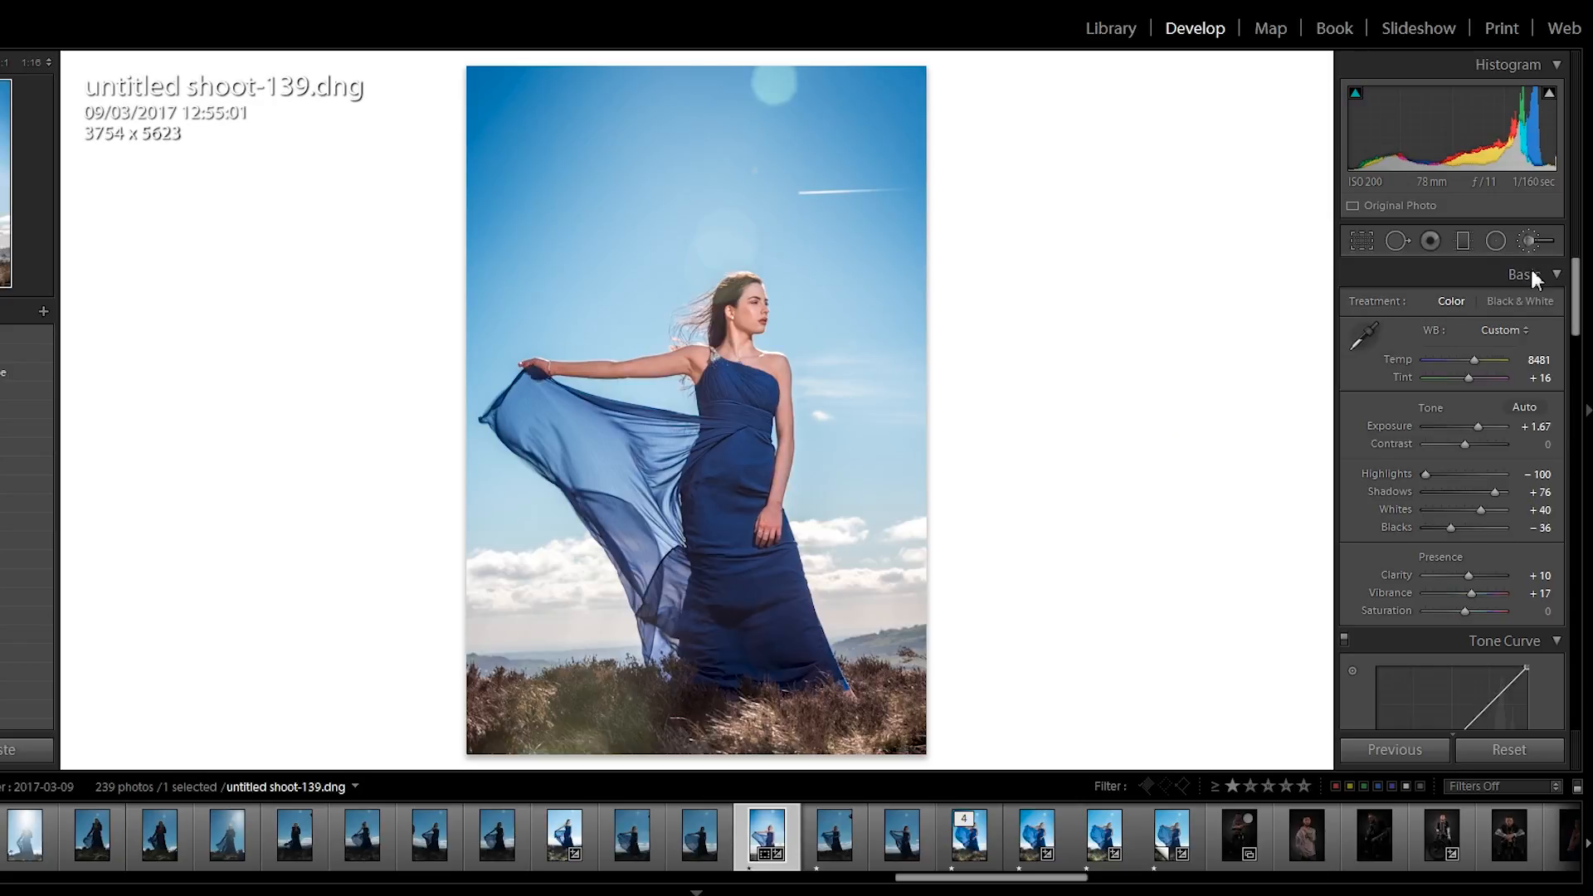
Soften the woman's face skin with the adjustment brush, using the DWP_GENTLY SOFTLY preset and brush size 2.0.
{"action": "key", "text": "k"}
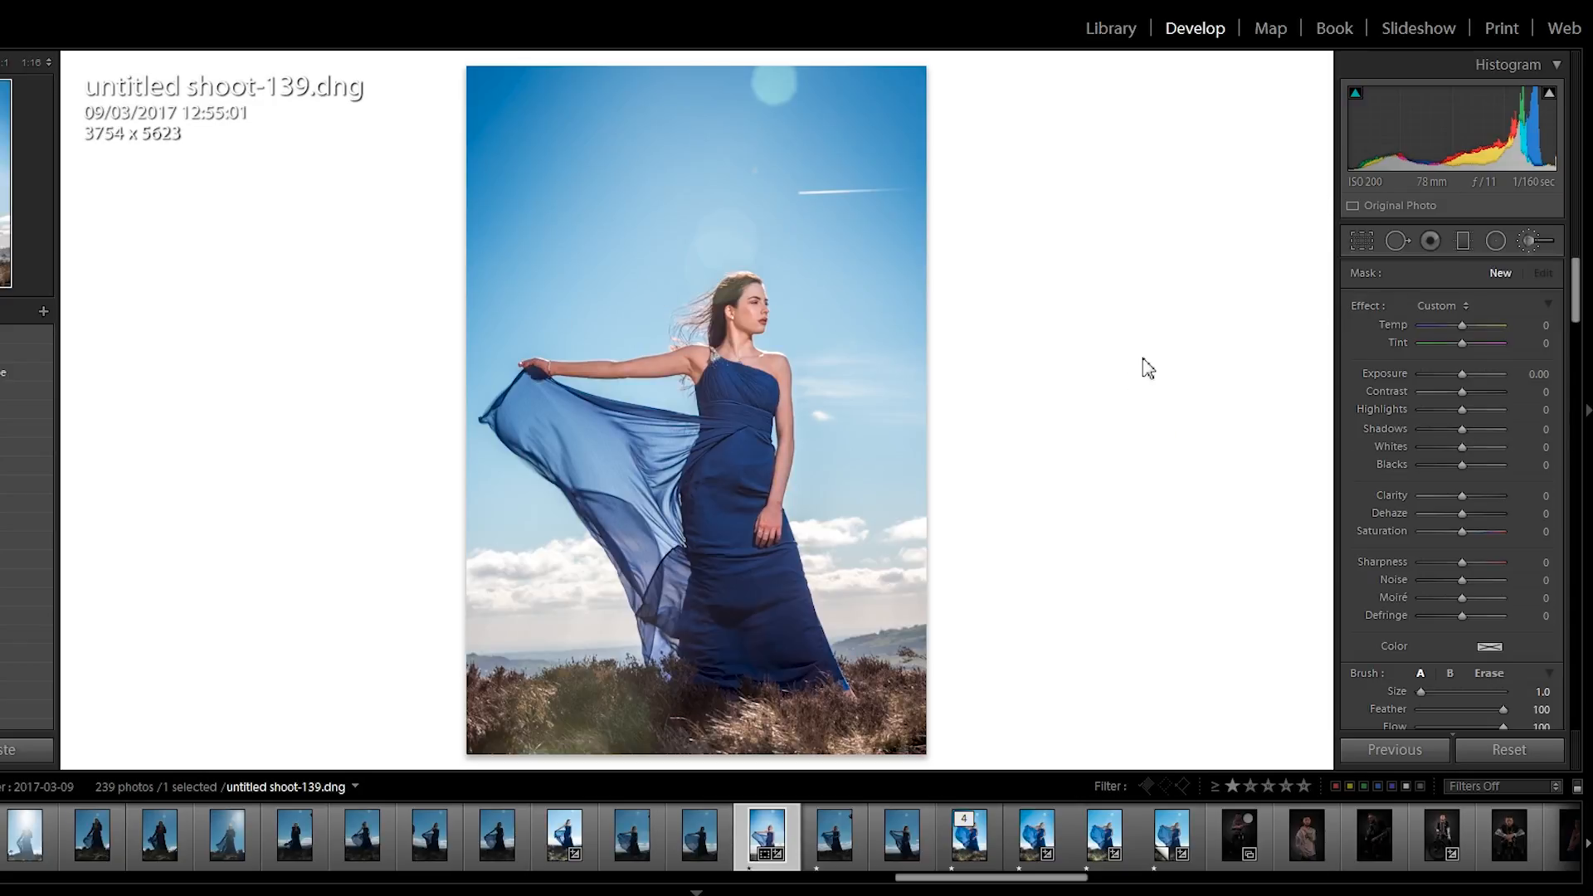
{"action": "left_click", "coordinate": [1467, 306]}
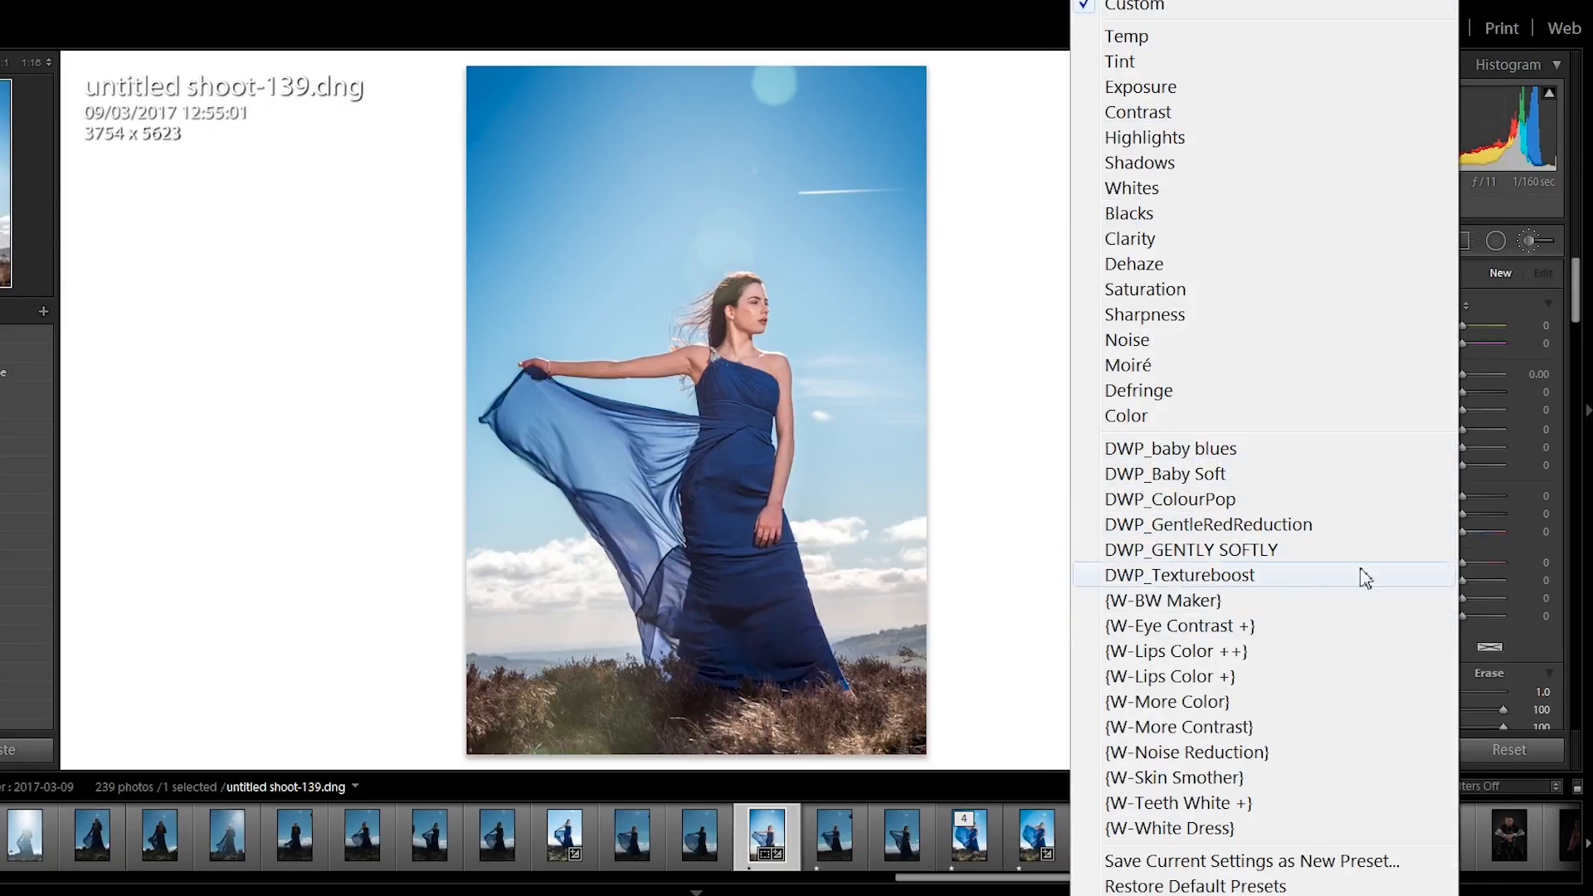
{"action": "left_click", "coordinate": [1219, 550]}
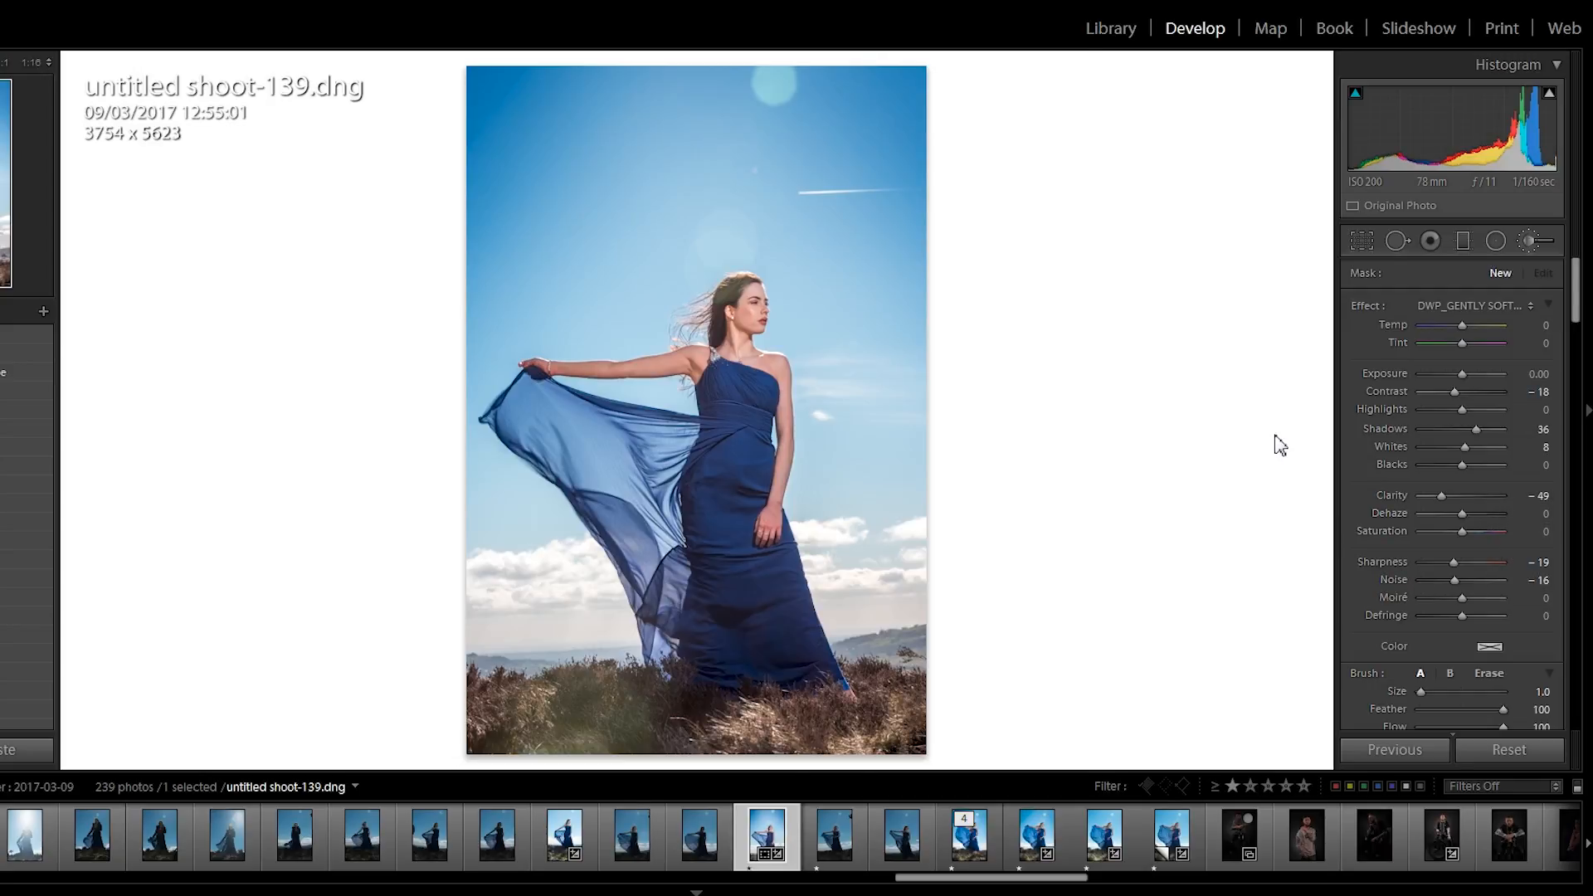
{"action": "key", "text": "z"}
{"action": "key", "text": "bracketright"}
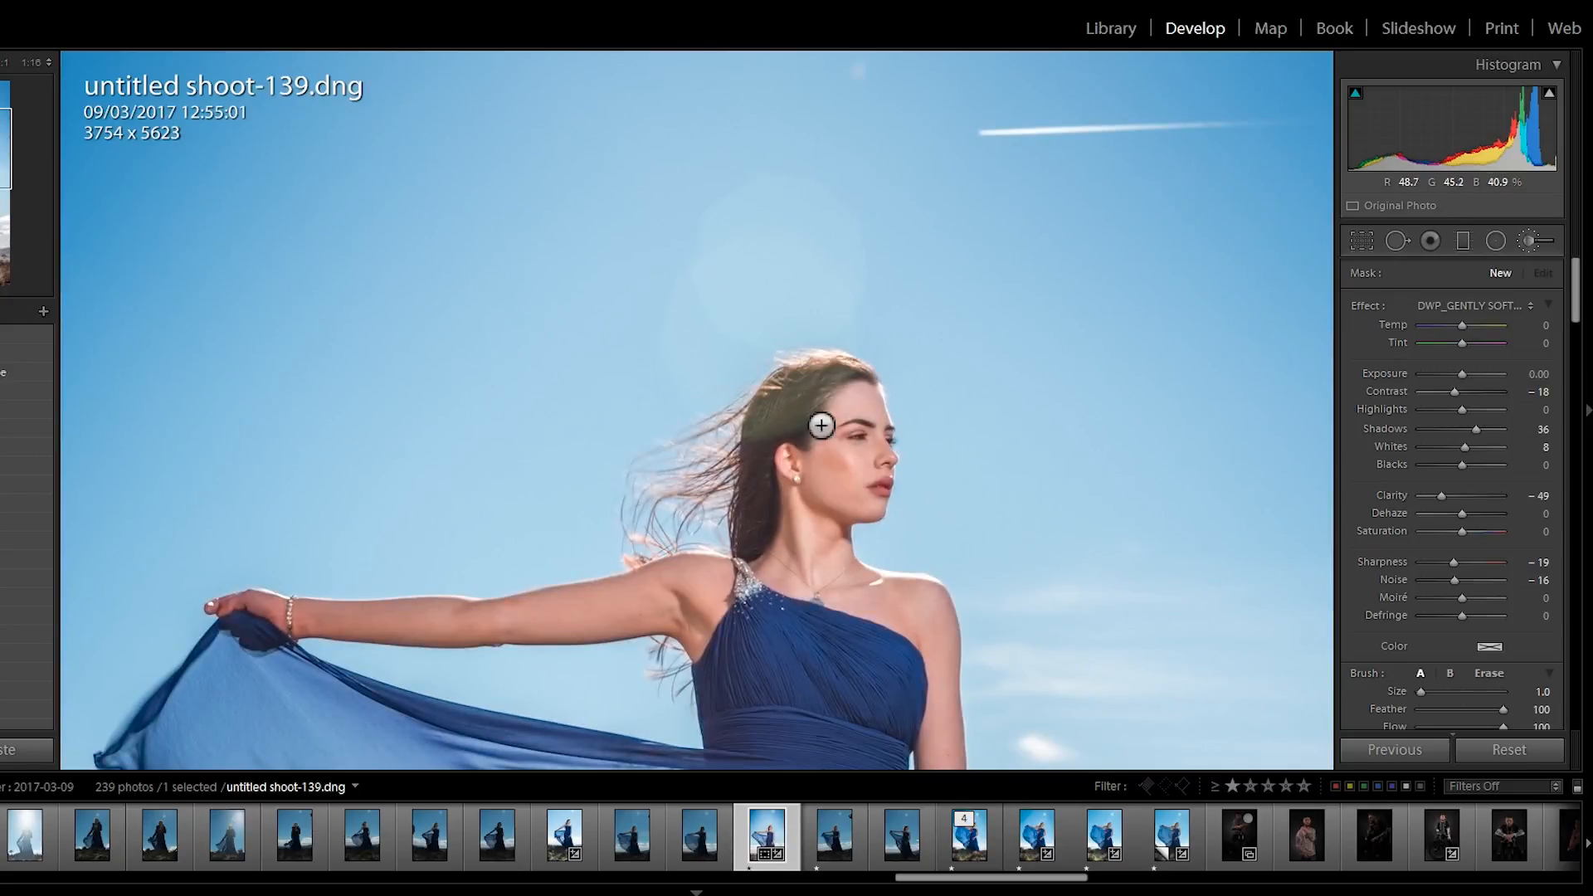
{"action": "left_click_drag", "start_coordinate": [853, 398], "coordinate": [850, 412]}
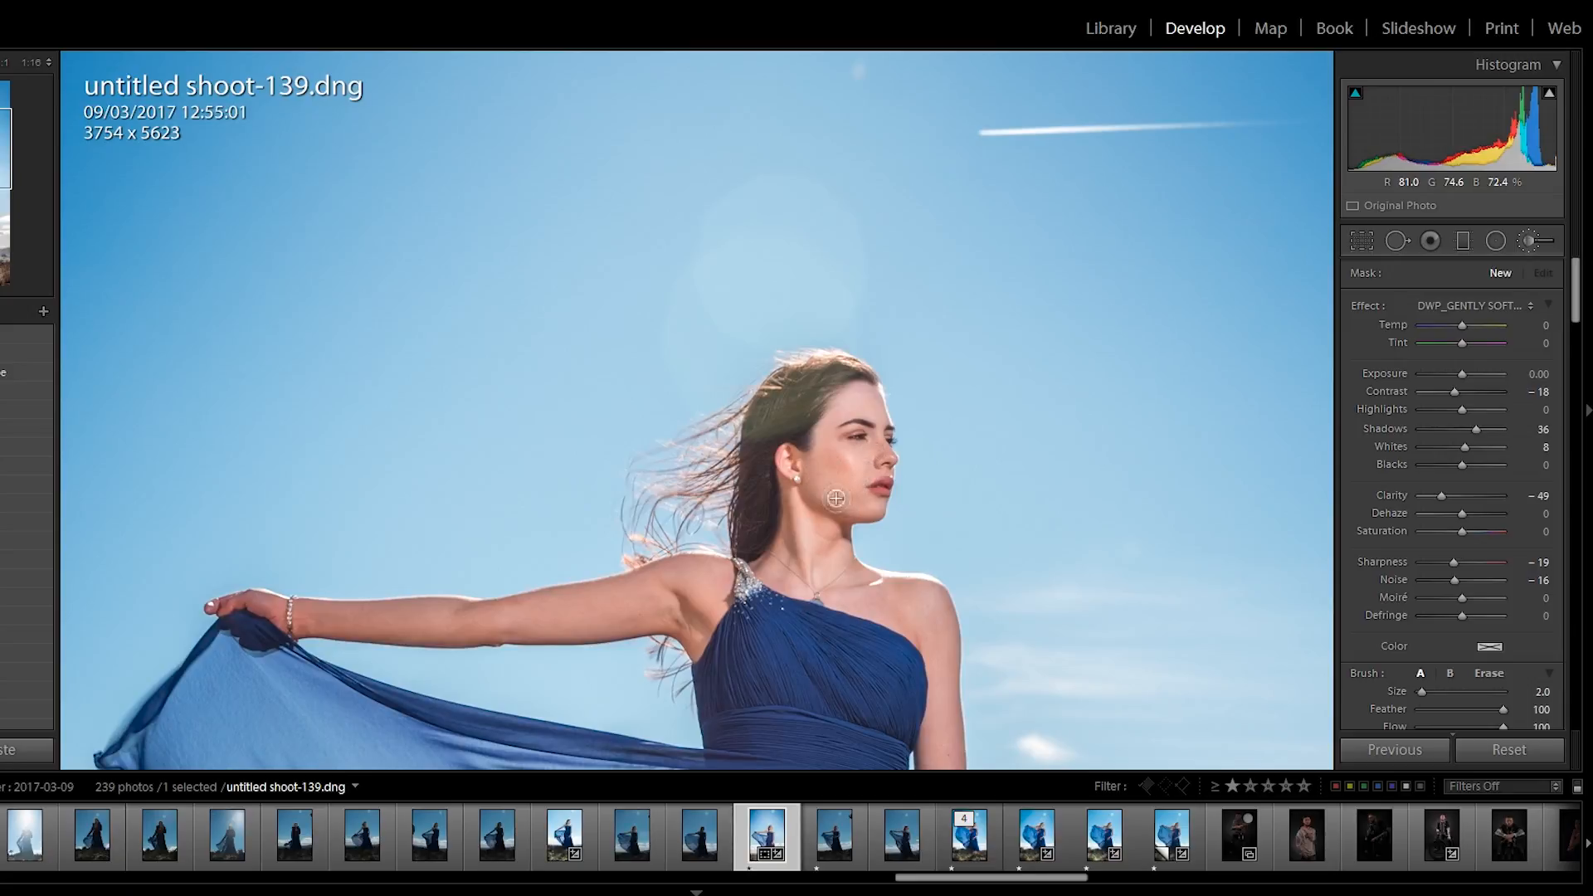
{"action": "left_click_drag", "start_coordinate": [856, 472], "coordinate": [835, 479]}
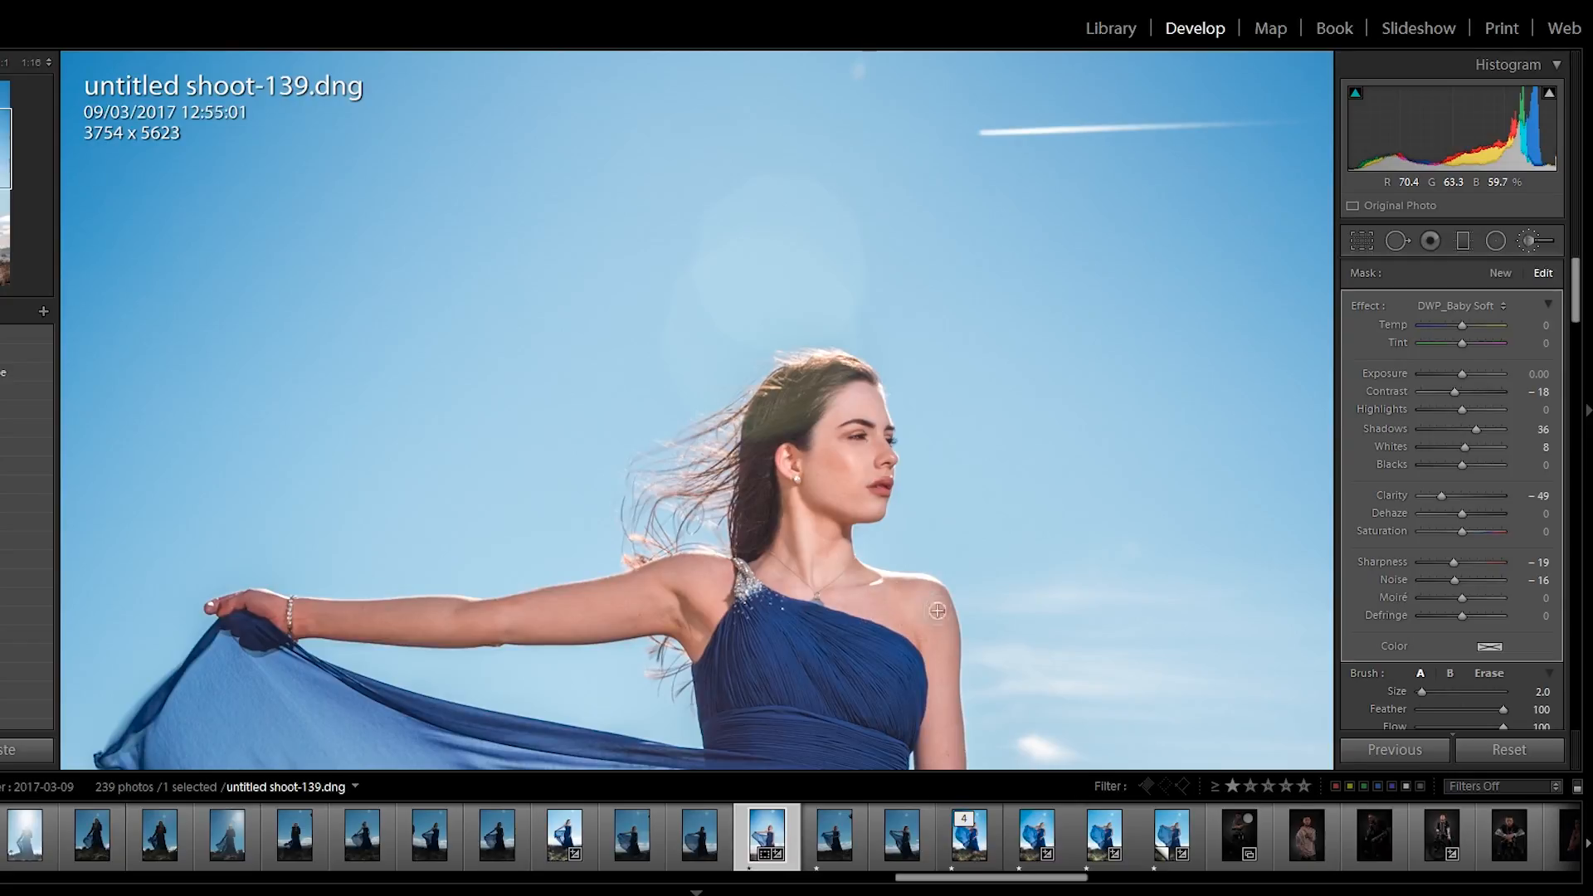
Extend the skin-softening brush mask over her chest, outstretched arm and shoulder with brush size 4.0.
{"action": "scroll", "coordinate": [988, 692], "scroll_direction": "up", "scroll_amount": 1}
{"action": "left_click_drag", "start_coordinate": [863, 604], "coordinate": [843, 299]}
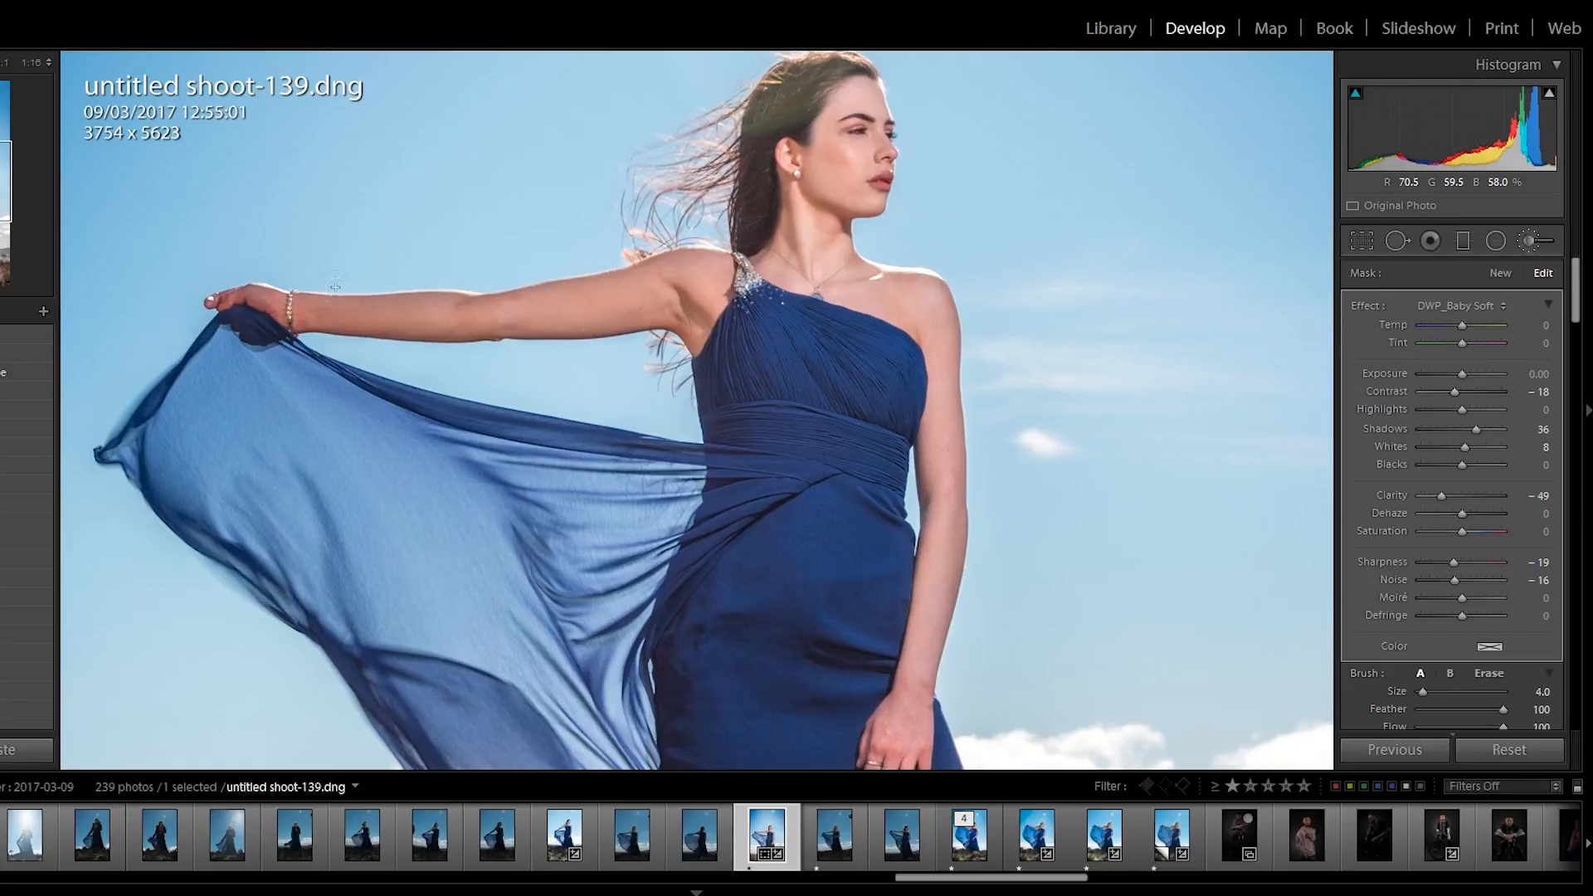
{"action": "left_click_drag", "start_coordinate": [360, 309], "coordinate": [501, 308]}
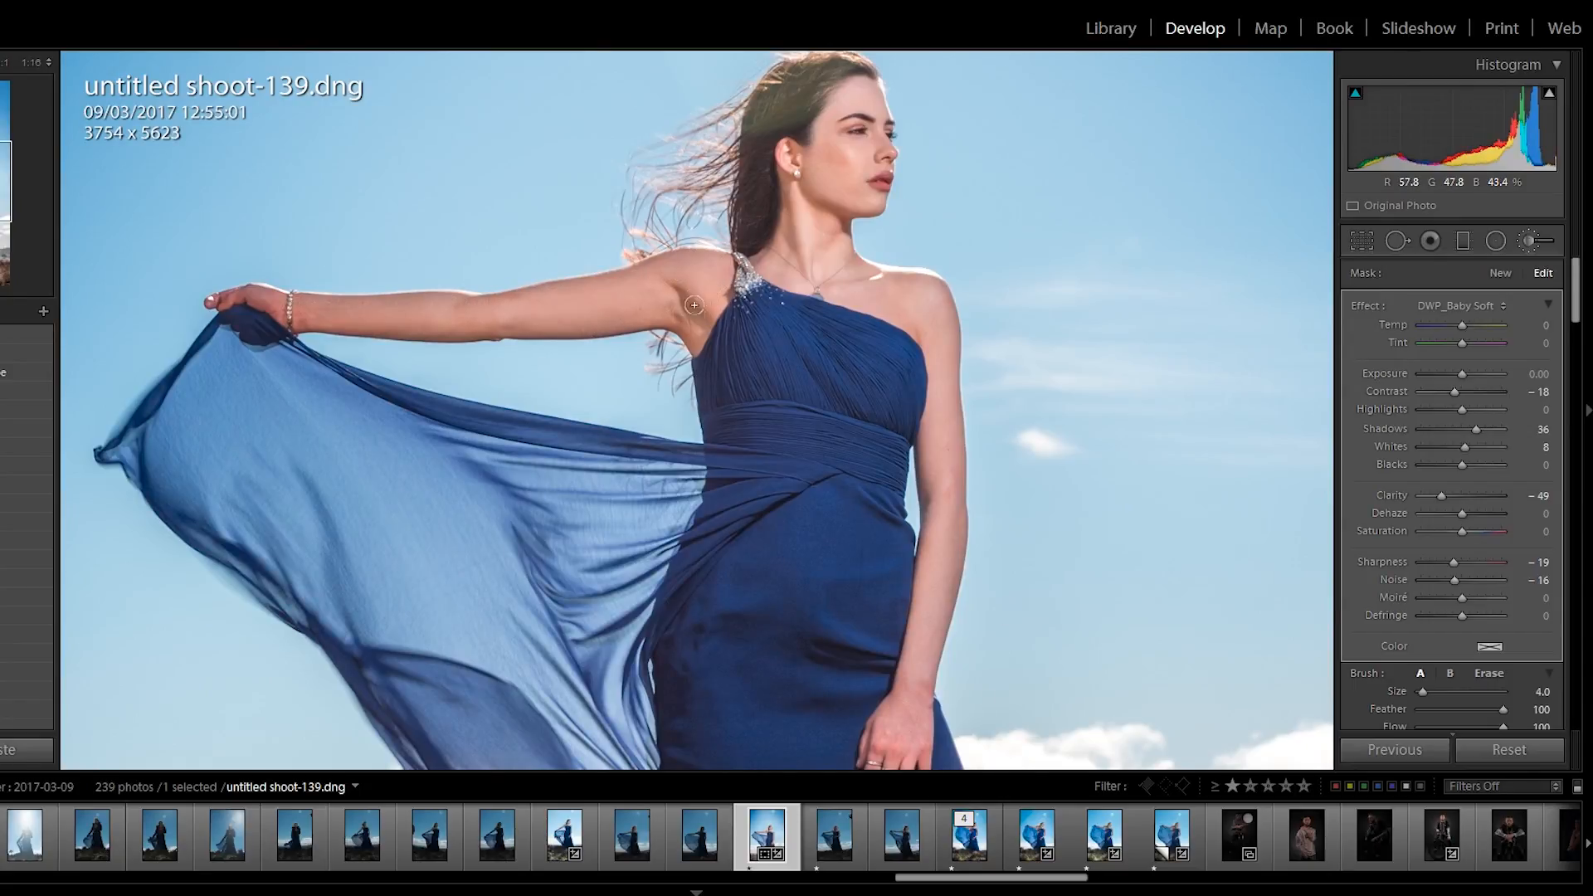
{"action": "left_click_drag", "start_coordinate": [694, 305], "coordinate": [704, 267]}
{"action": "left_click_drag", "start_coordinate": [704, 264], "coordinate": [705, 264]}
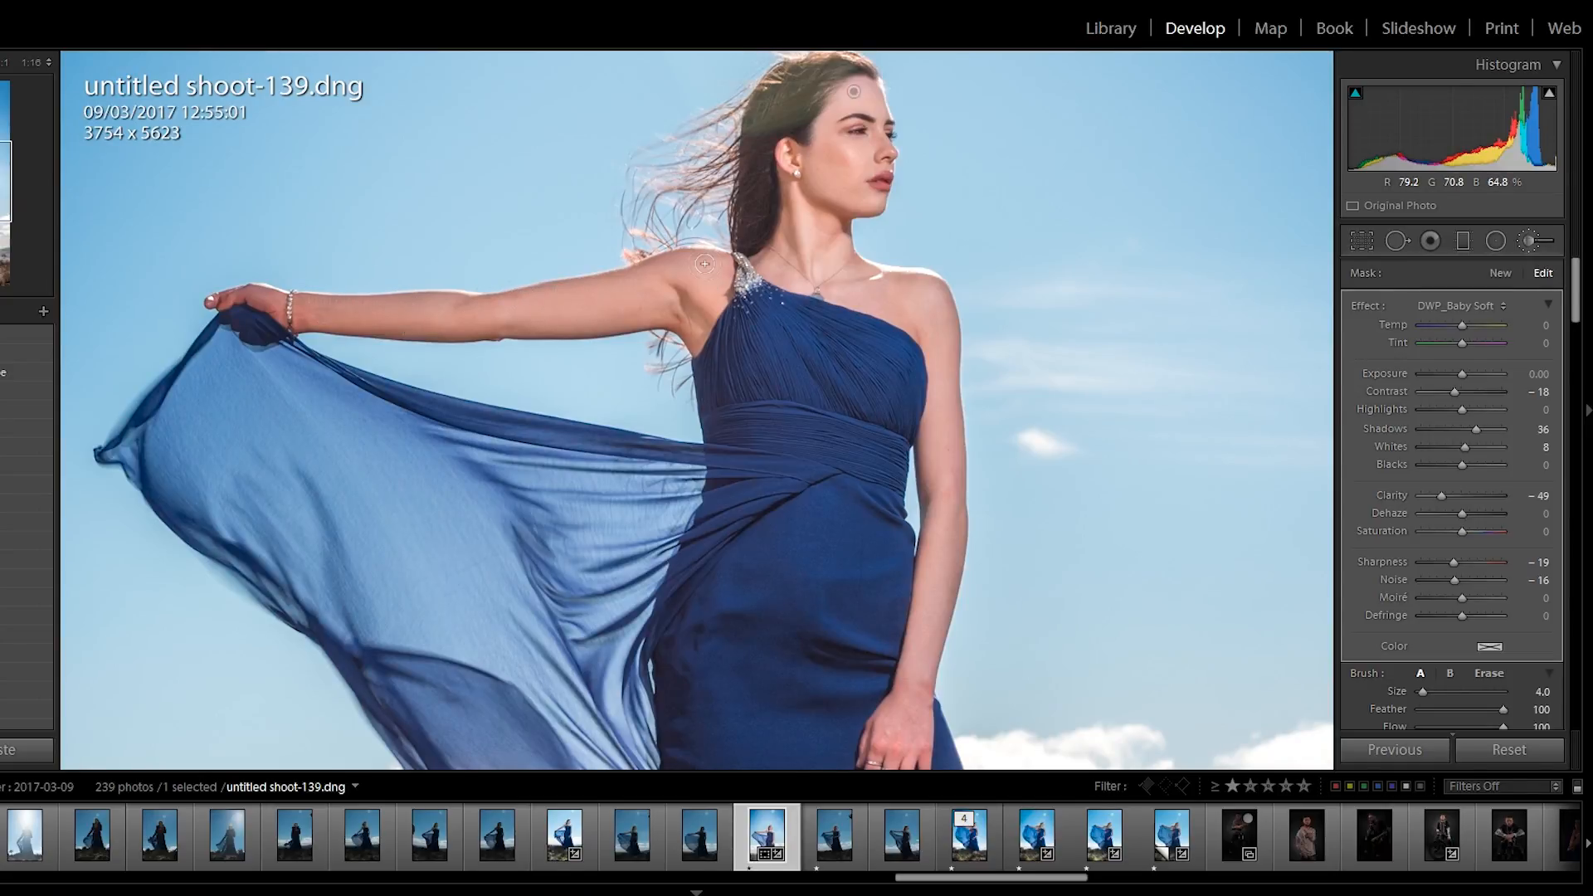
{"action": "key", "text": "z"}
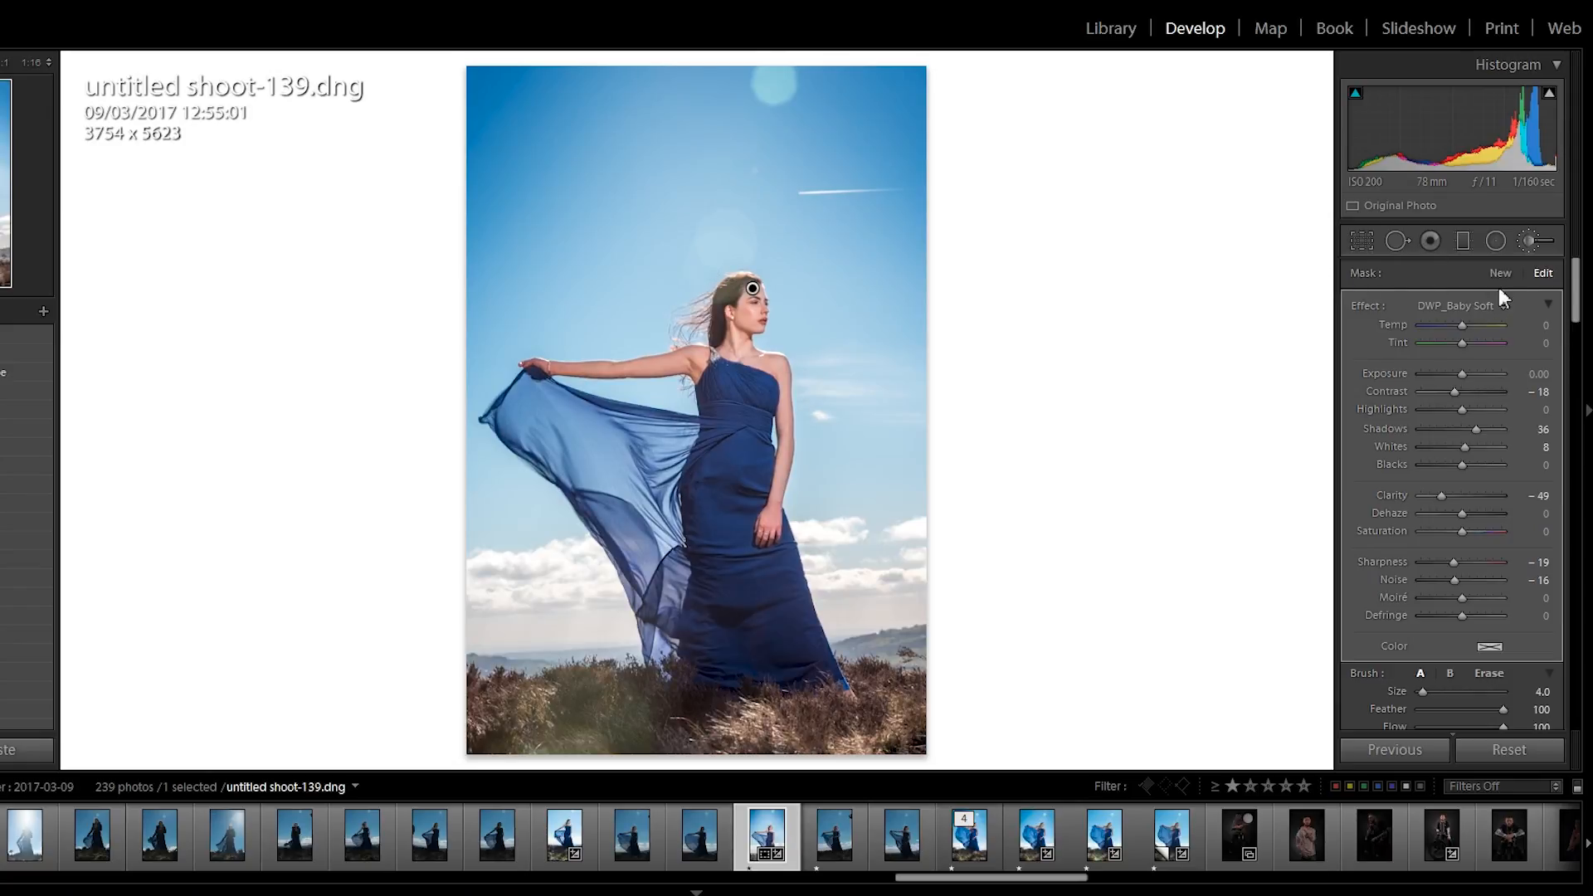
{"action": "left_click", "coordinate": [1535, 241]}
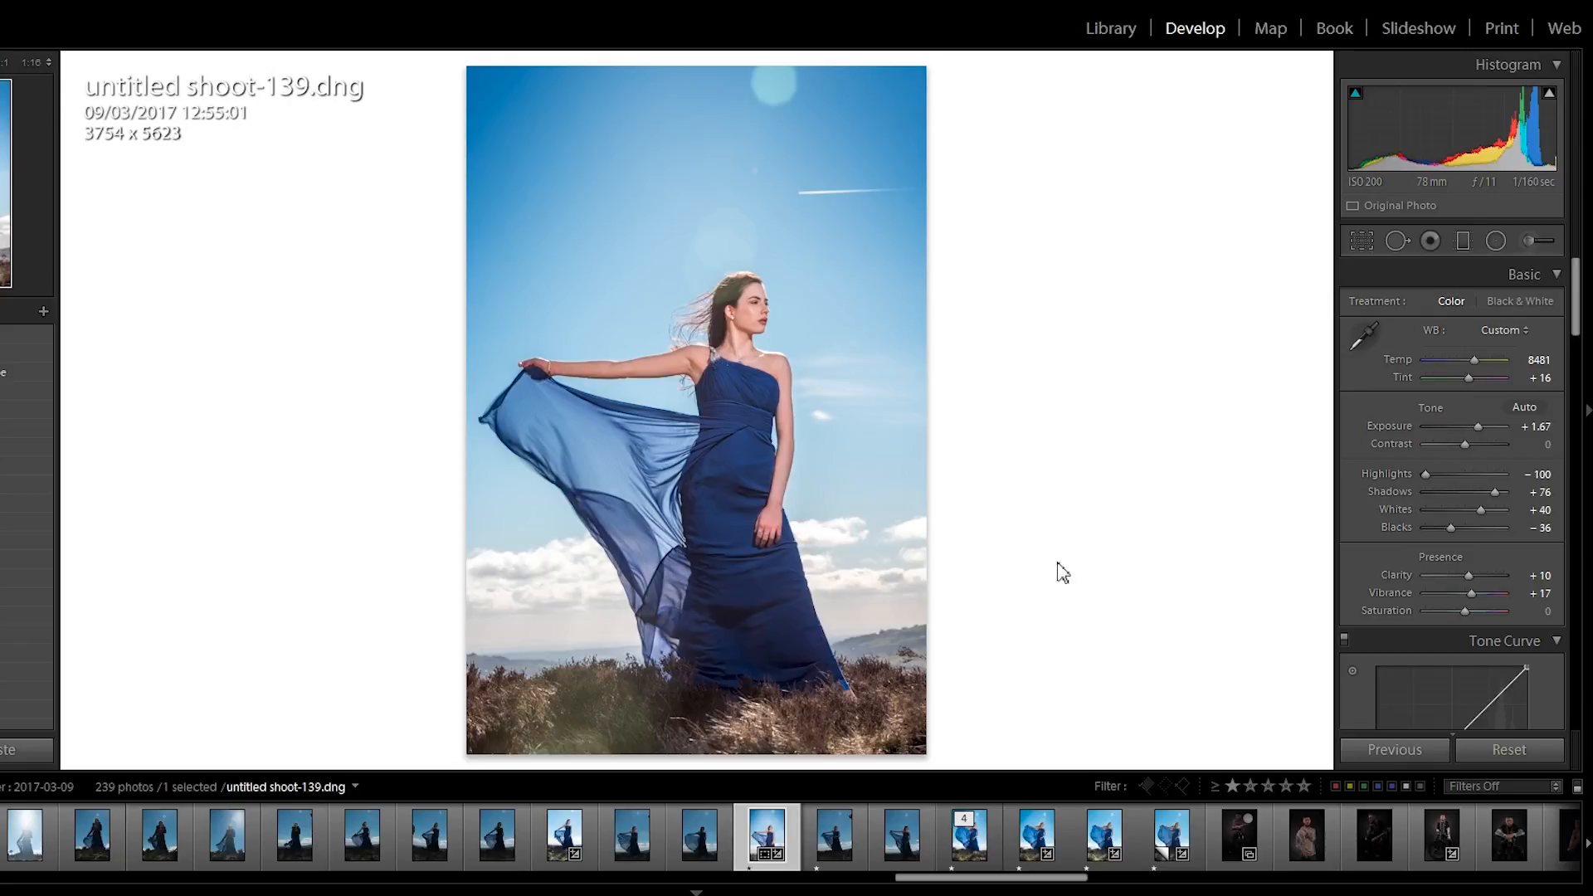
Start a new adjustment brush mask, reset its effect sliders to zero and look through the effect presets.
{"action": "left_click", "coordinate": [1535, 241]}
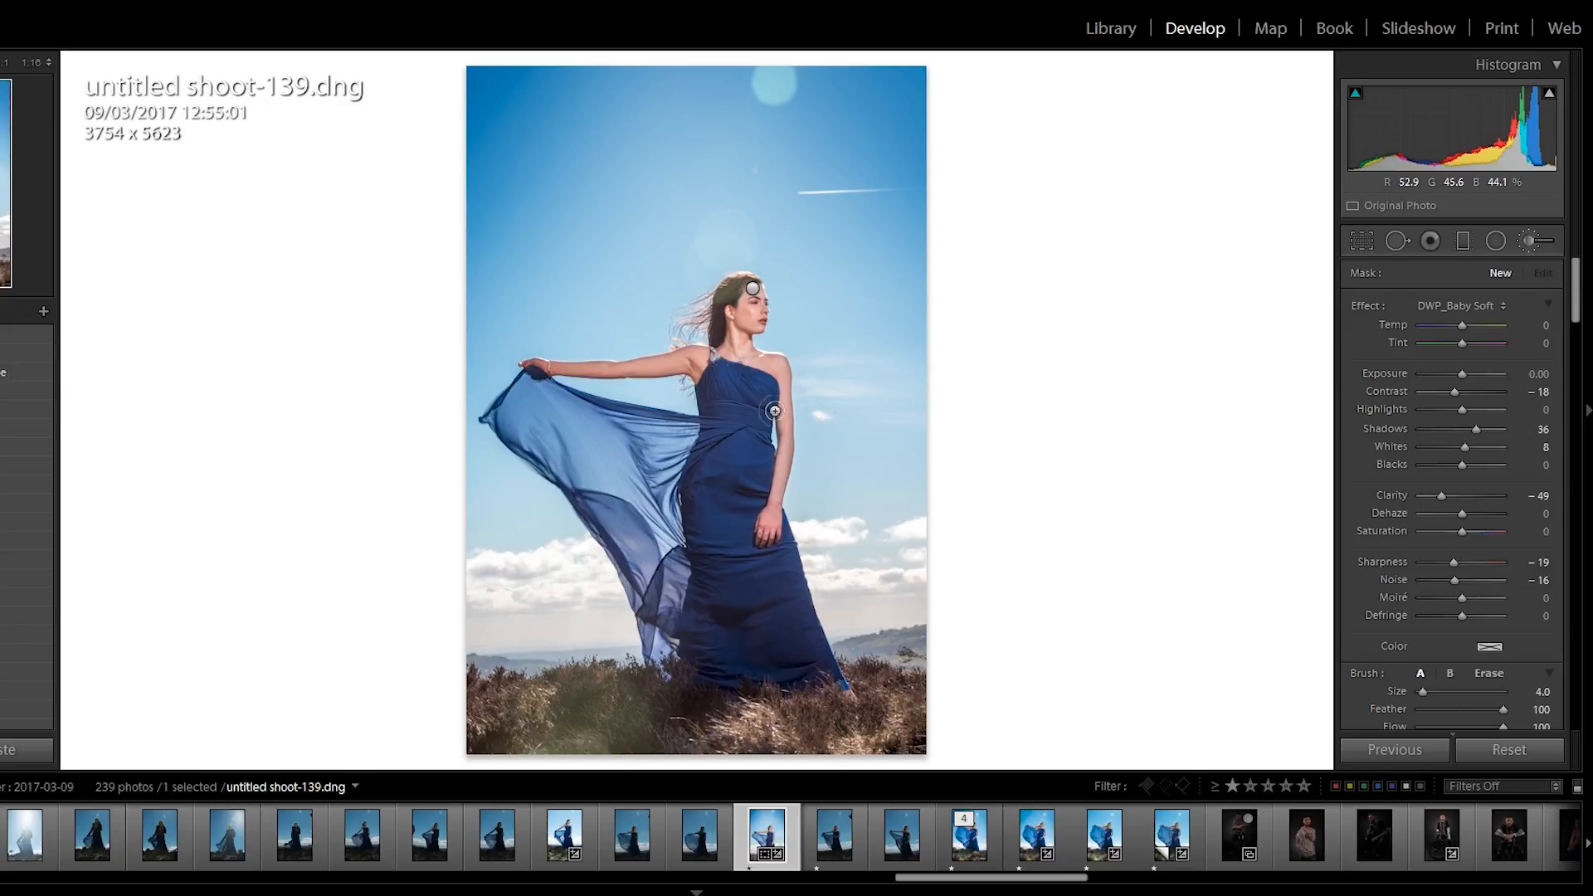
{"action": "double_click", "coordinate": [1370, 304]}
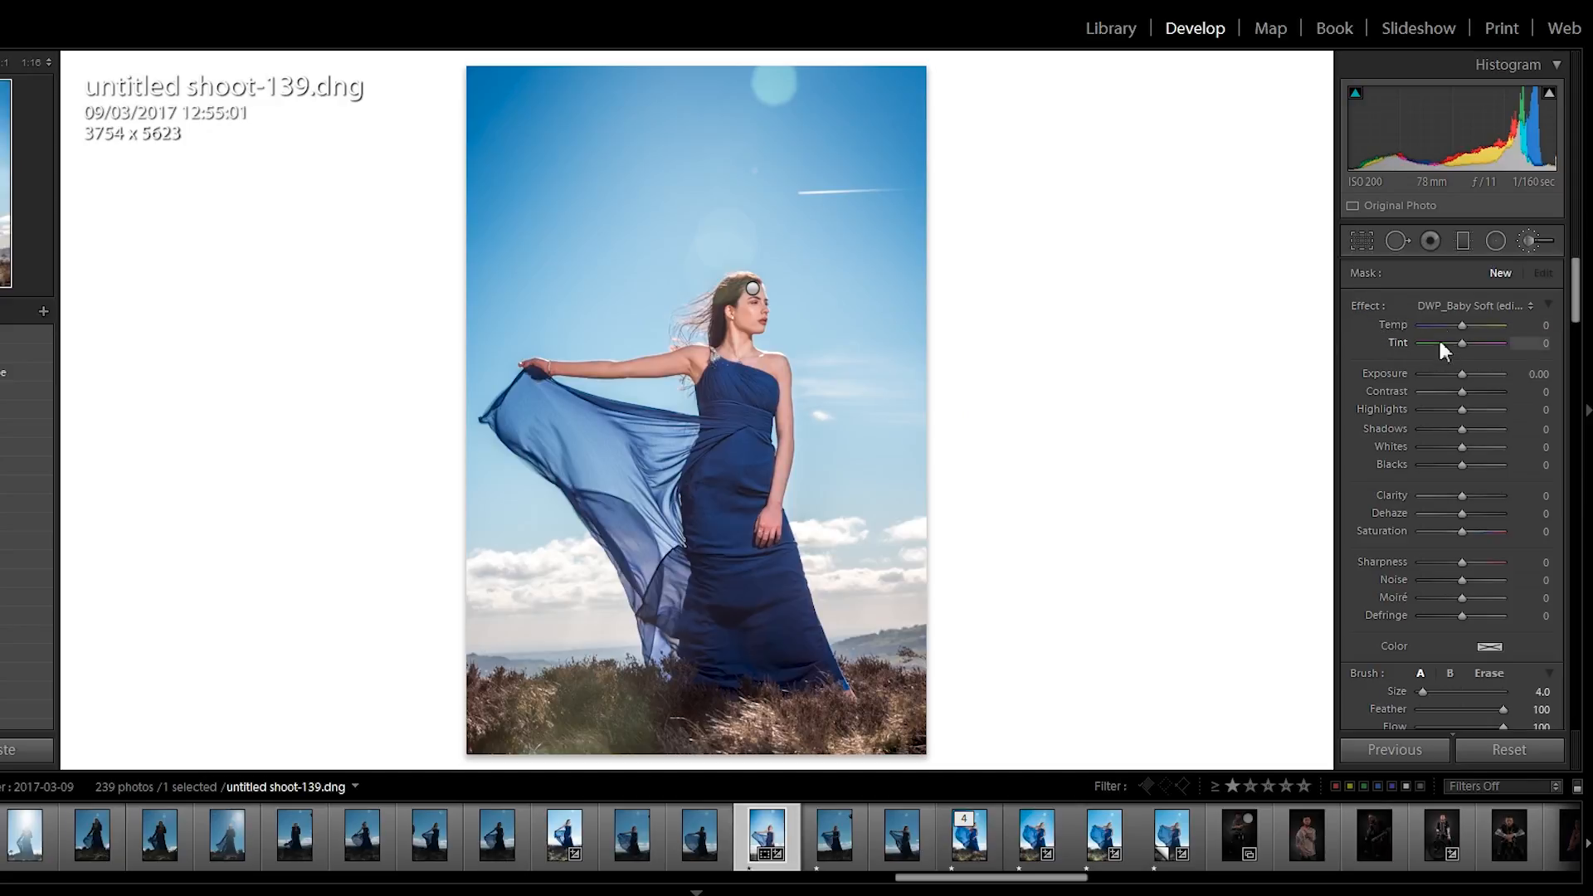
{"action": "left_click", "coordinate": [1531, 307]}
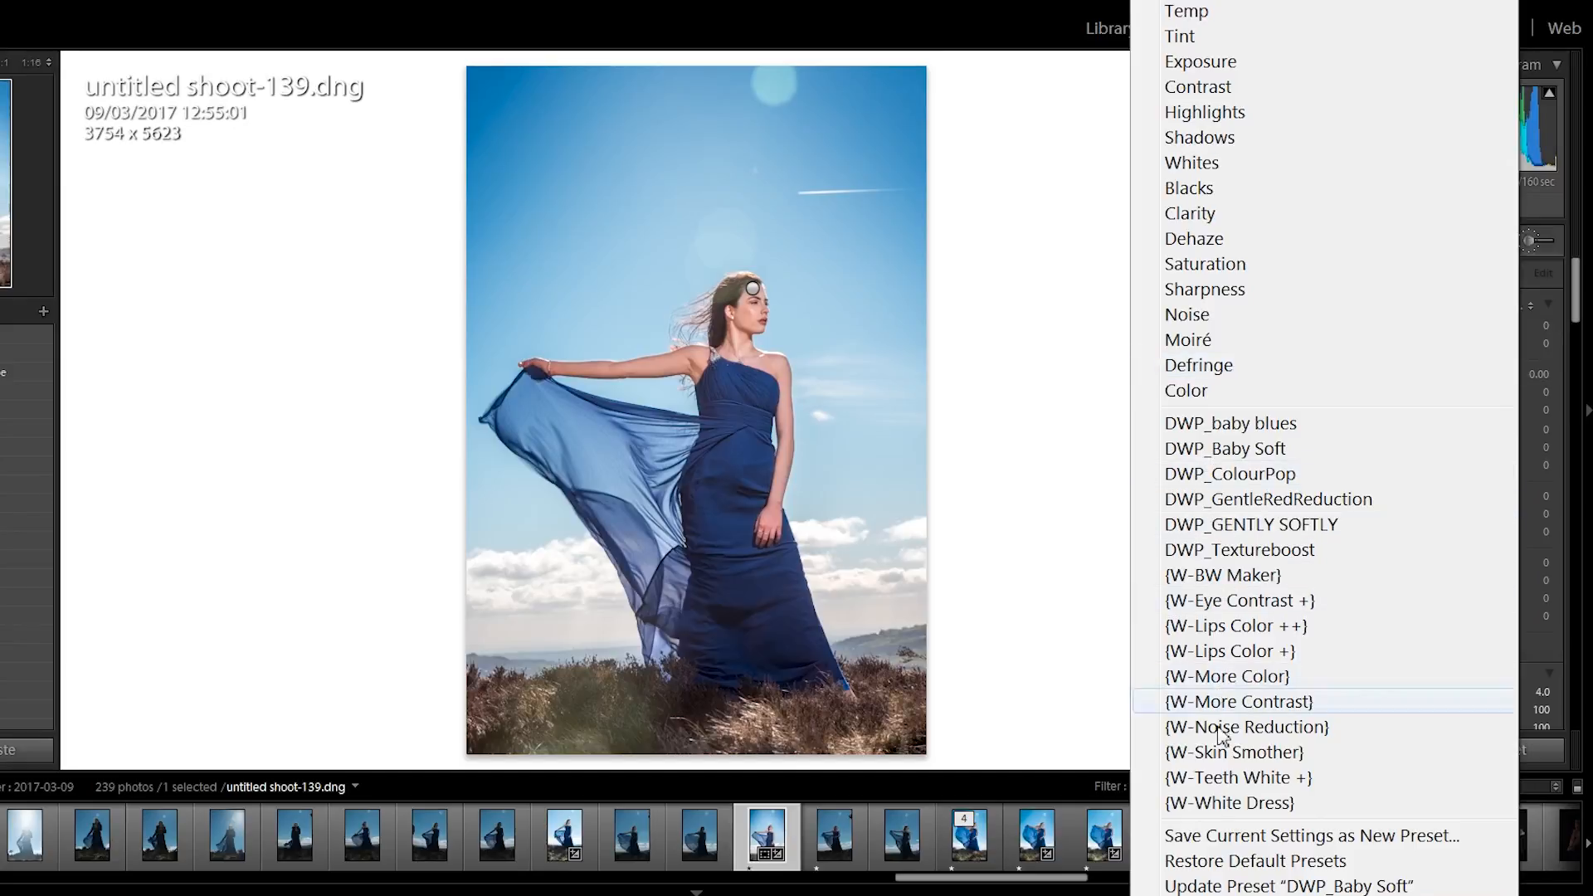
{"action": "left_click", "coordinate": [1055, 292]}
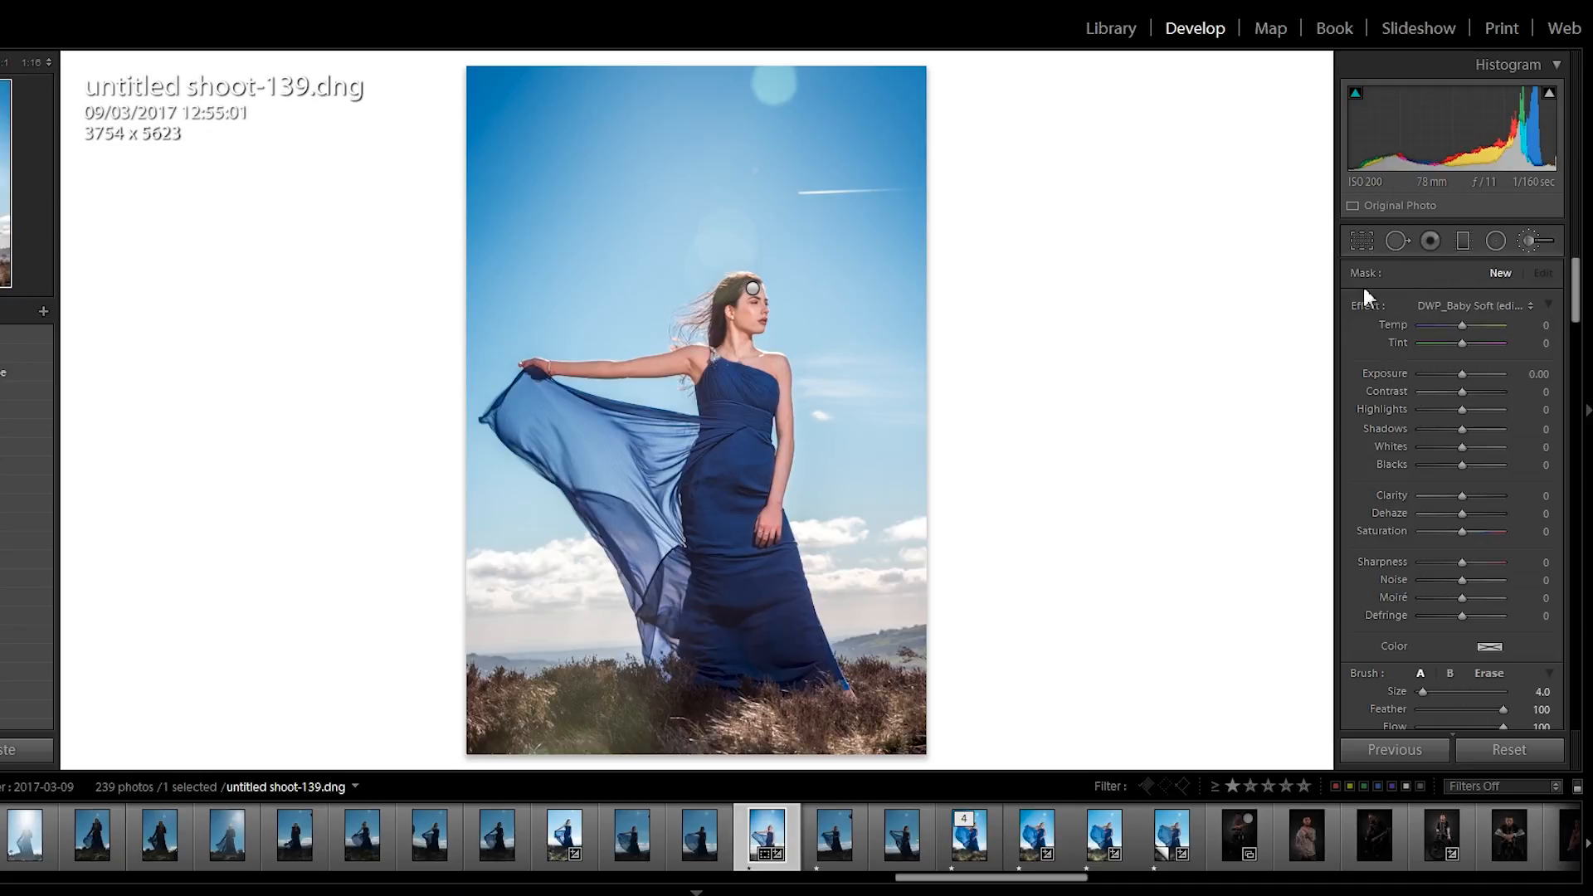
Draw a narrow vertical radial filter over the woman's dress, reaching from her chin to below her hand.
{"action": "left_click", "coordinate": [1495, 242]}
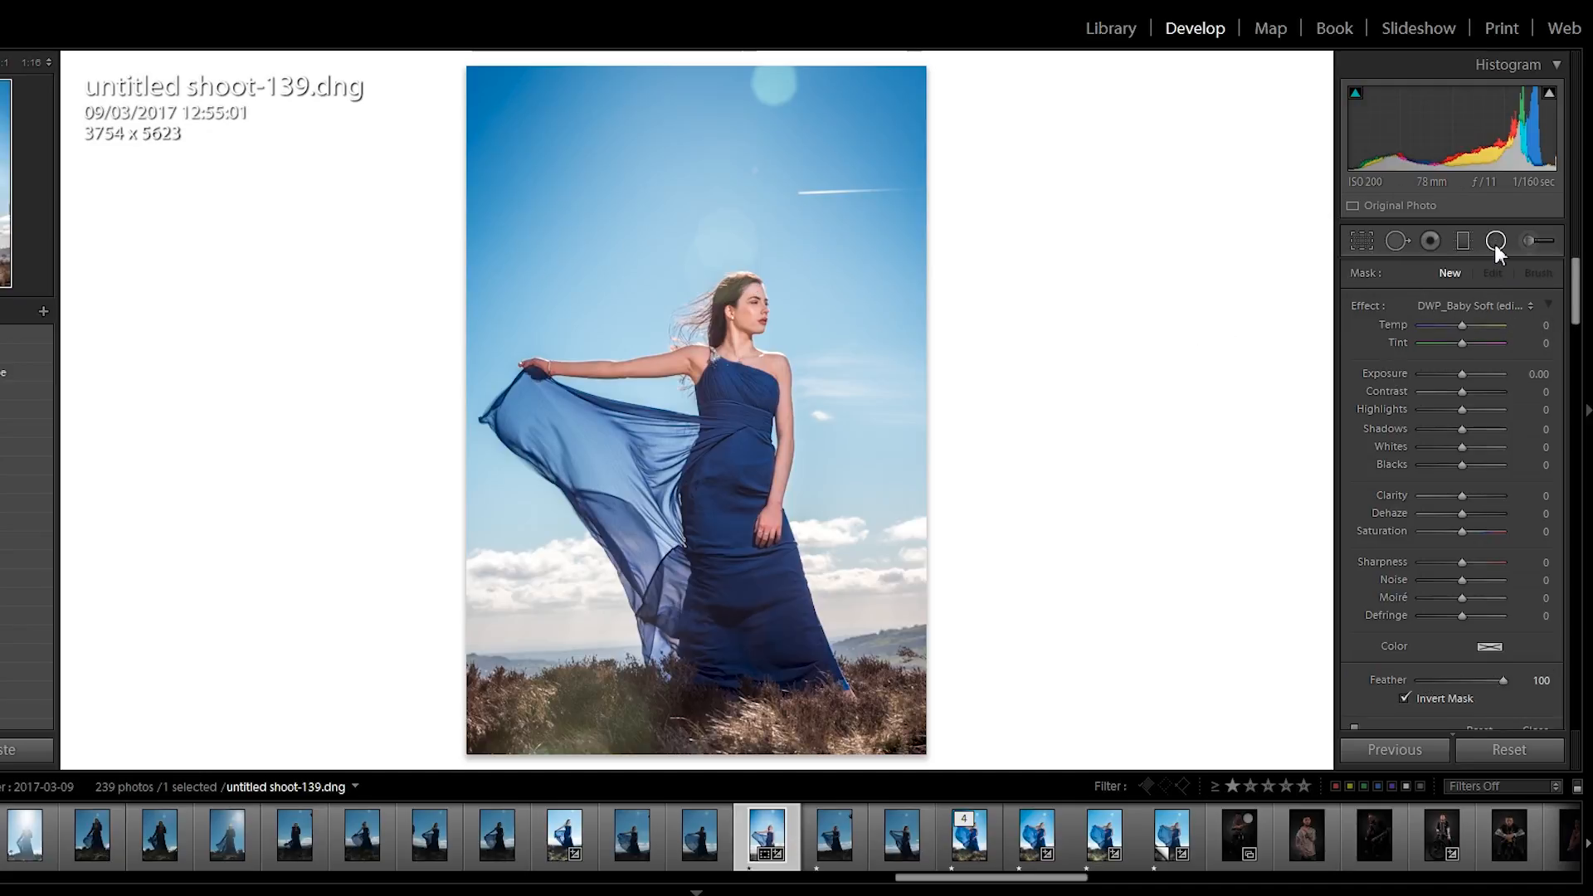
{"action": "left_click", "coordinate": [1496, 241]}
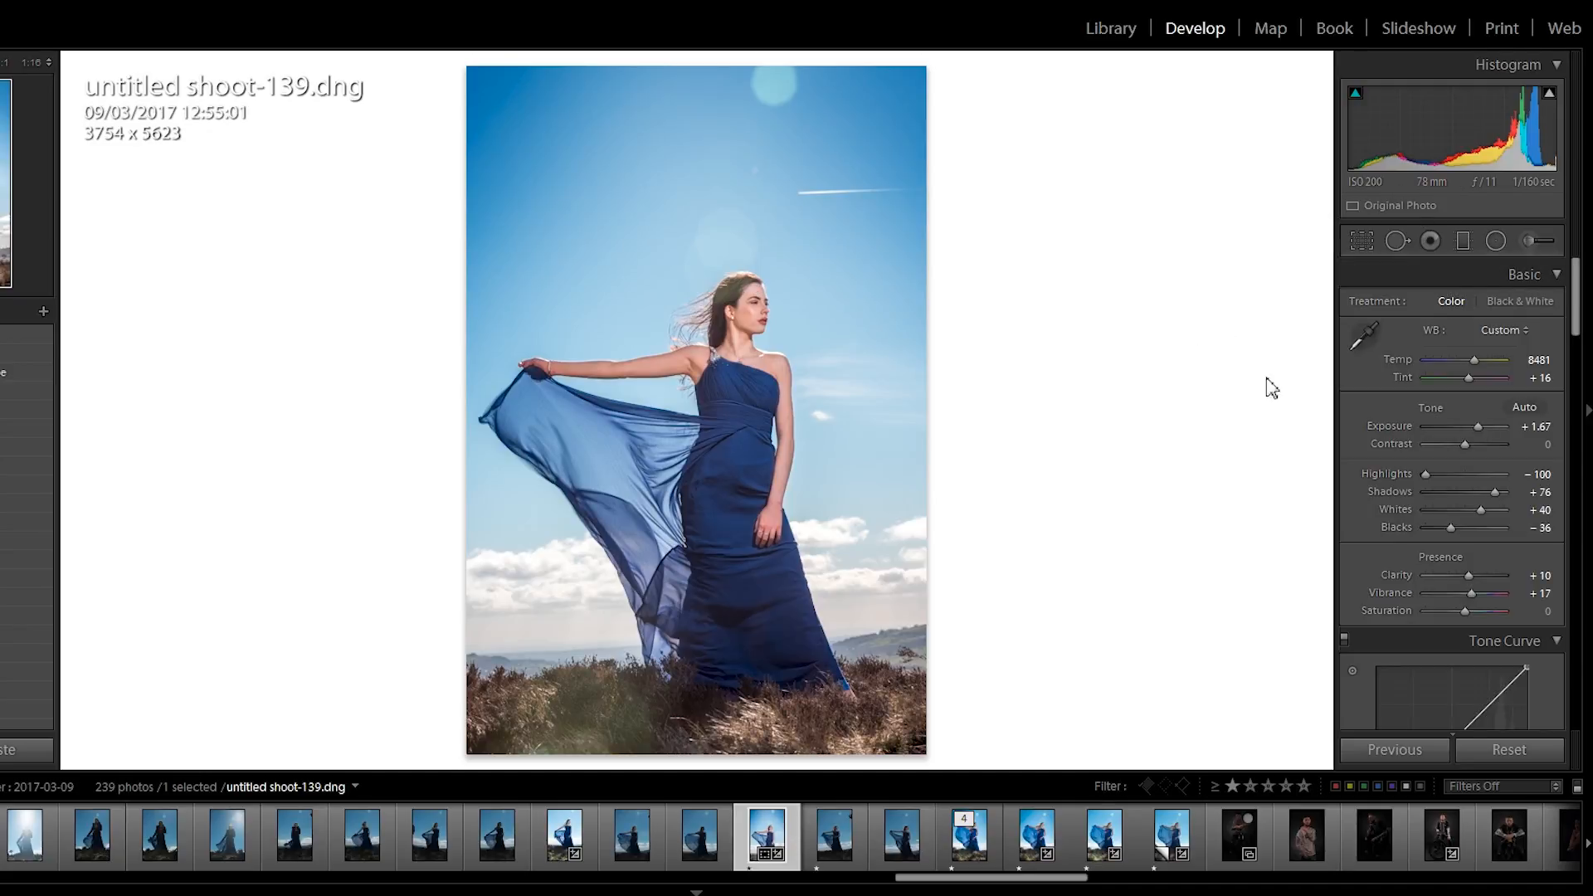
{"action": "left_click", "coordinate": [1495, 243]}
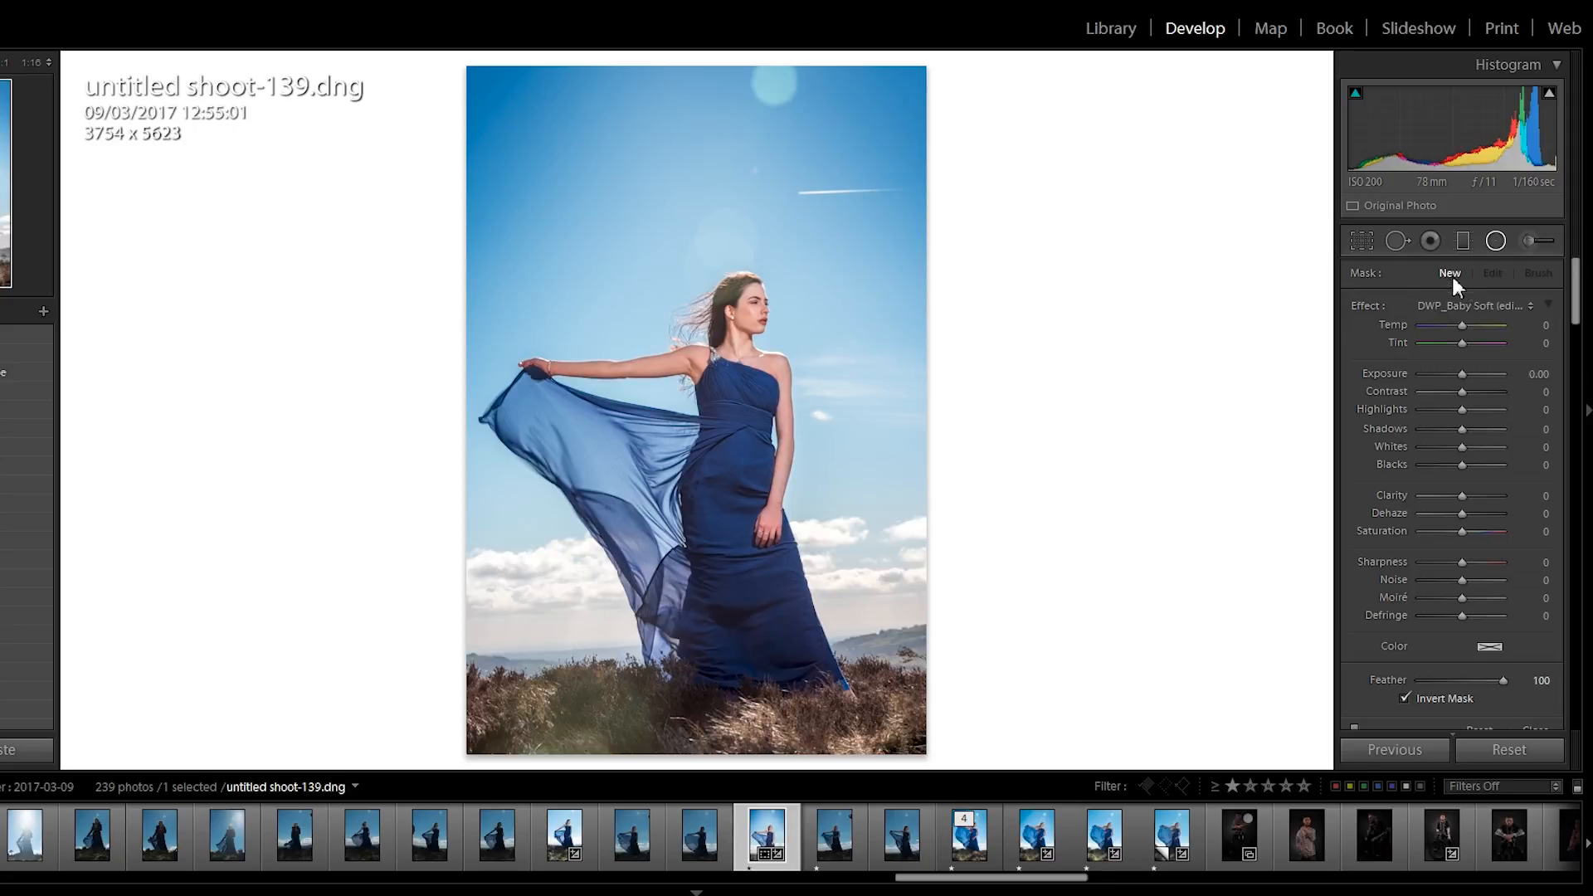
{"action": "left_click", "coordinate": [1493, 240]}
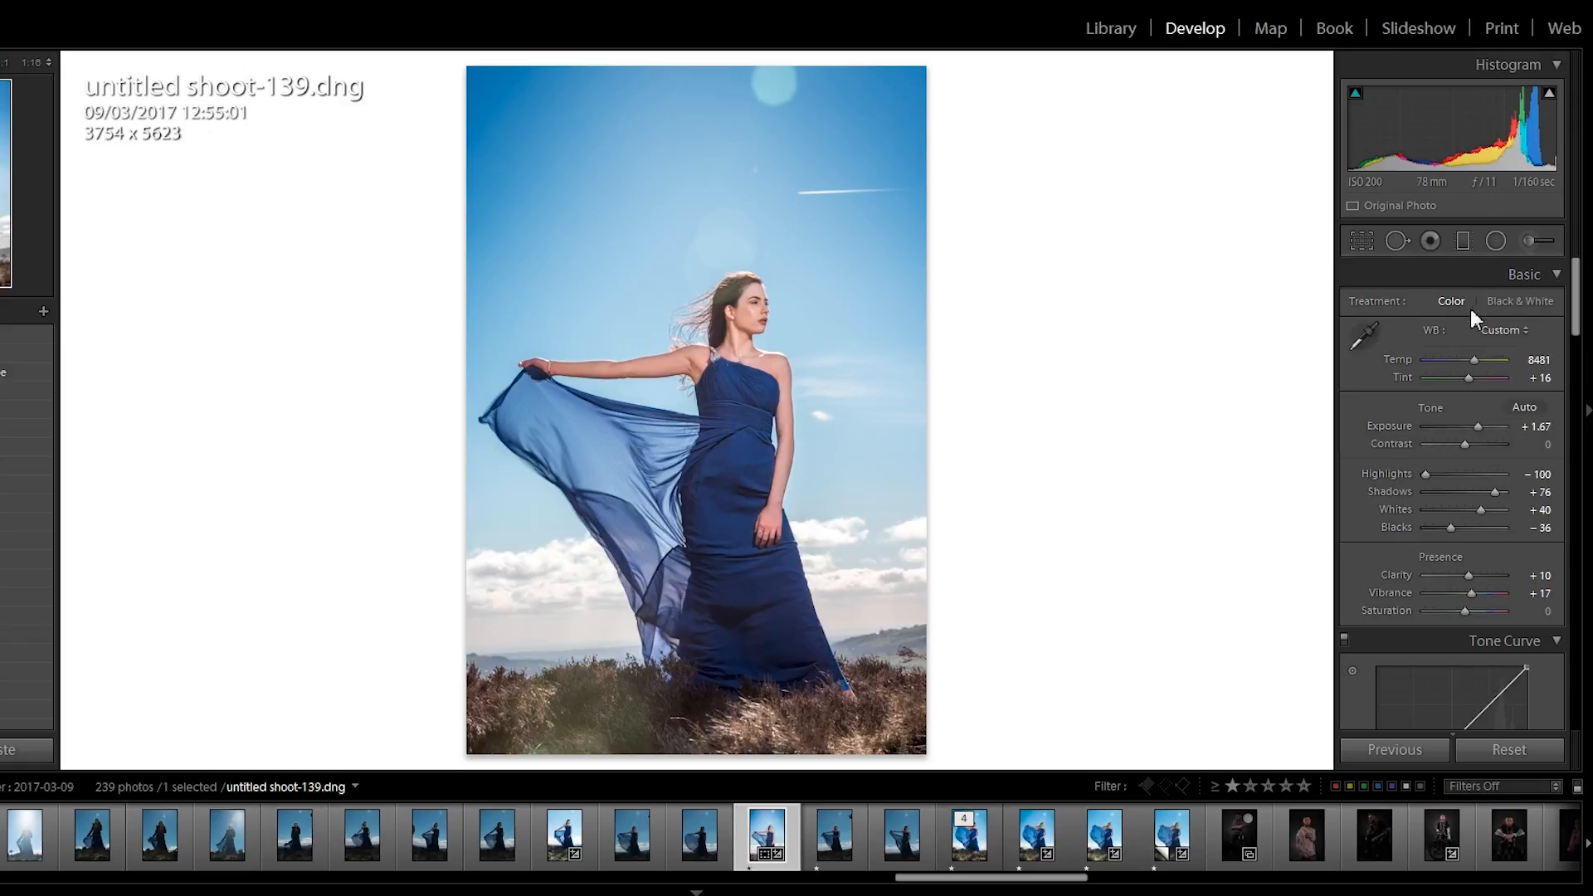
{"action": "left_click", "coordinate": [1496, 241]}
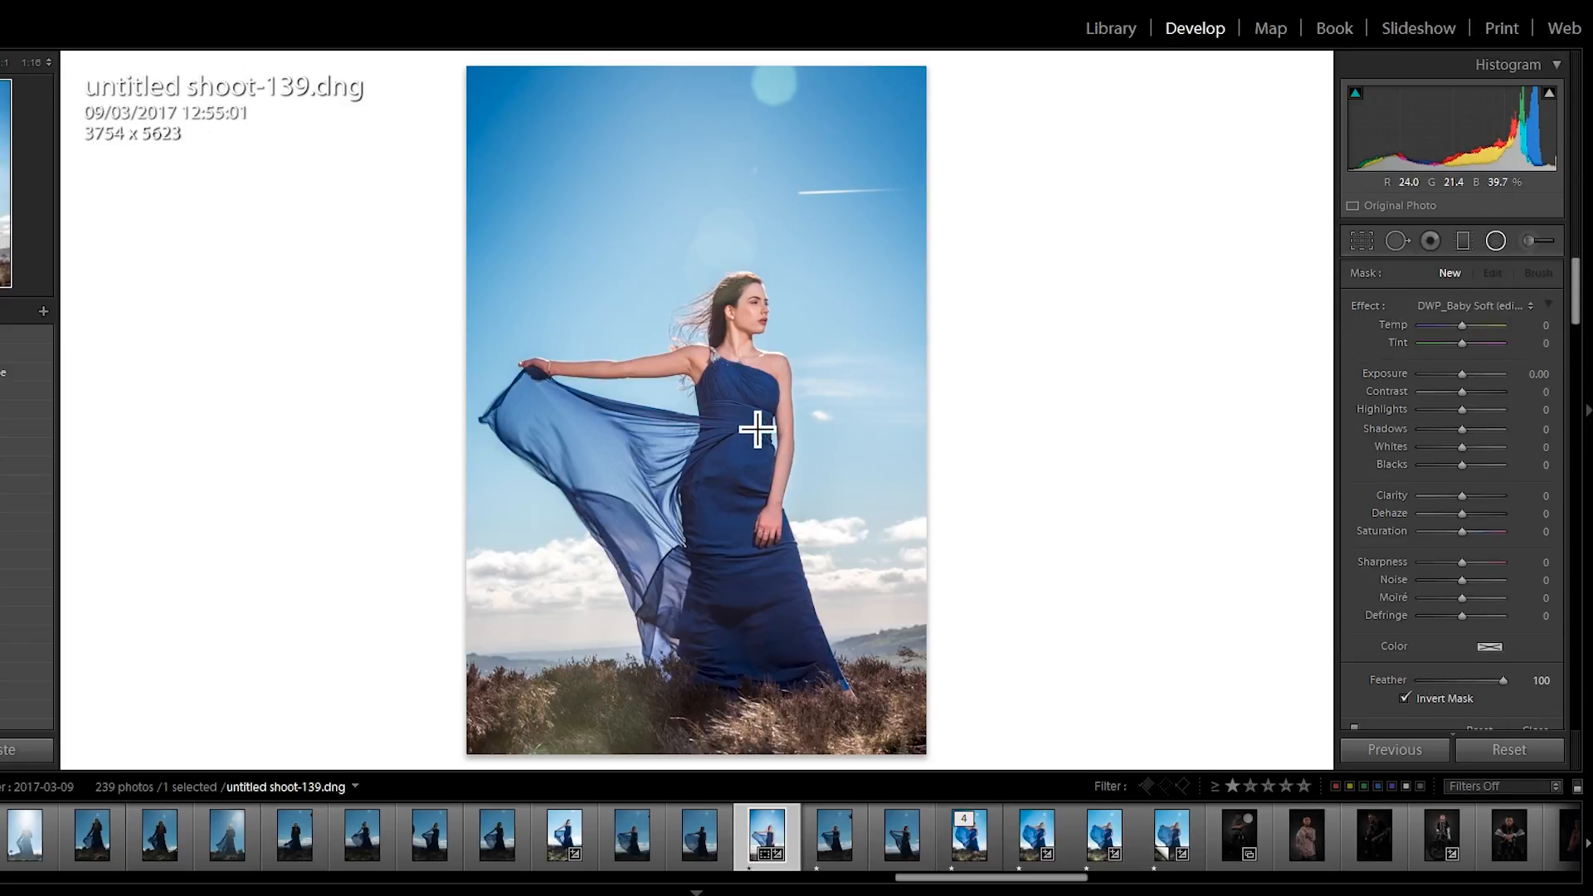
{"action": "left_click_drag", "start_coordinate": [747, 395], "coordinate": [752, 536]}
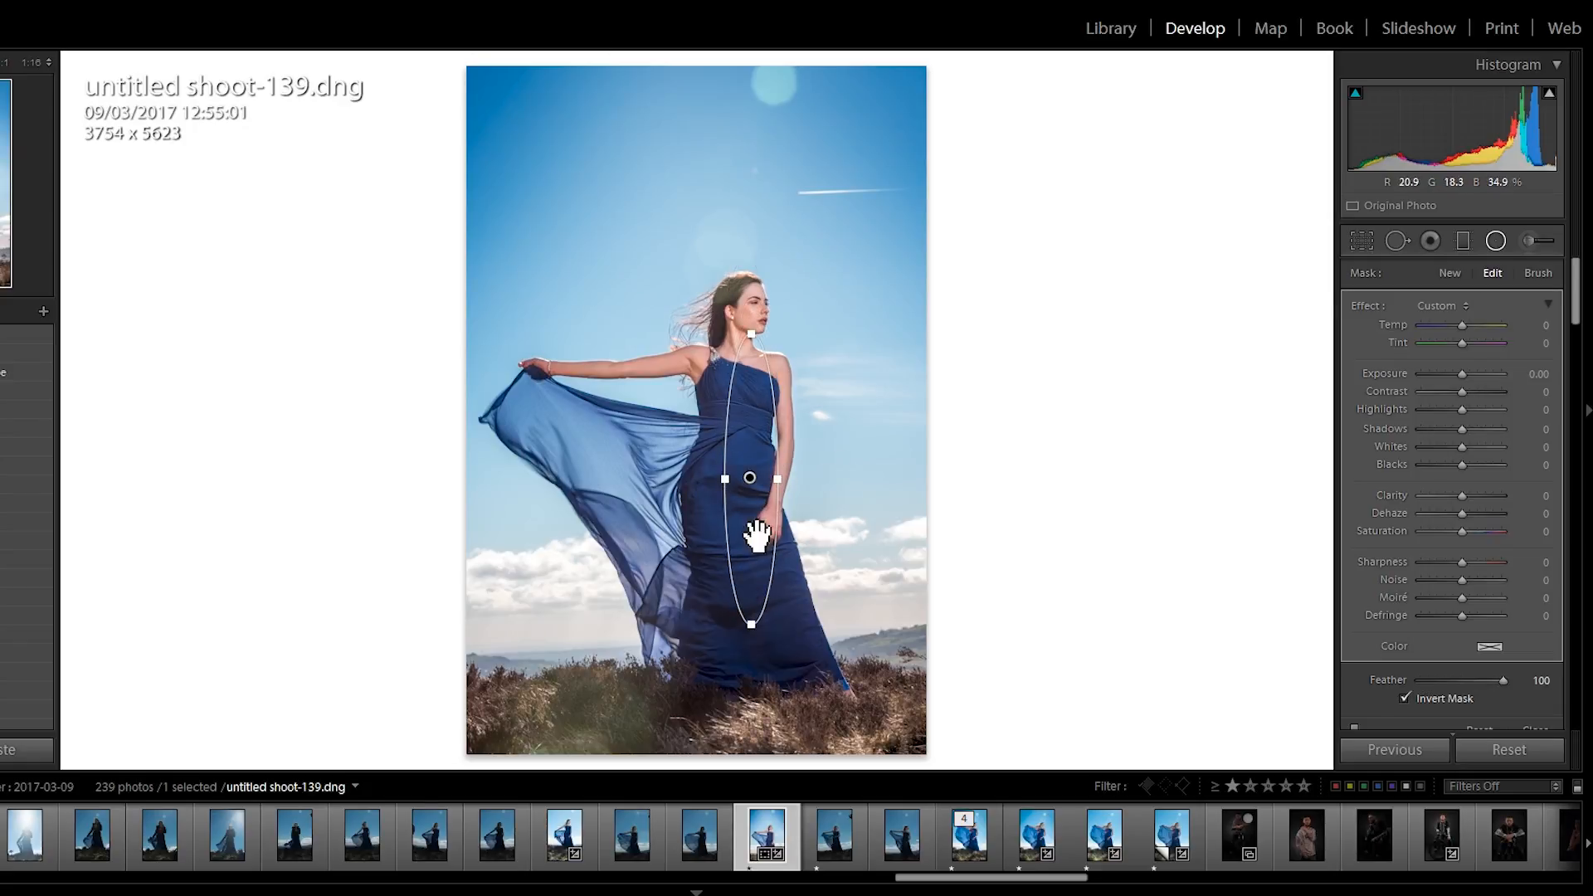
Try the radial filter with Invert Mask off and Exposure 0.51, undo the exposure change and restore Invert Mask.
{"action": "left_click", "coordinate": [1403, 697]}
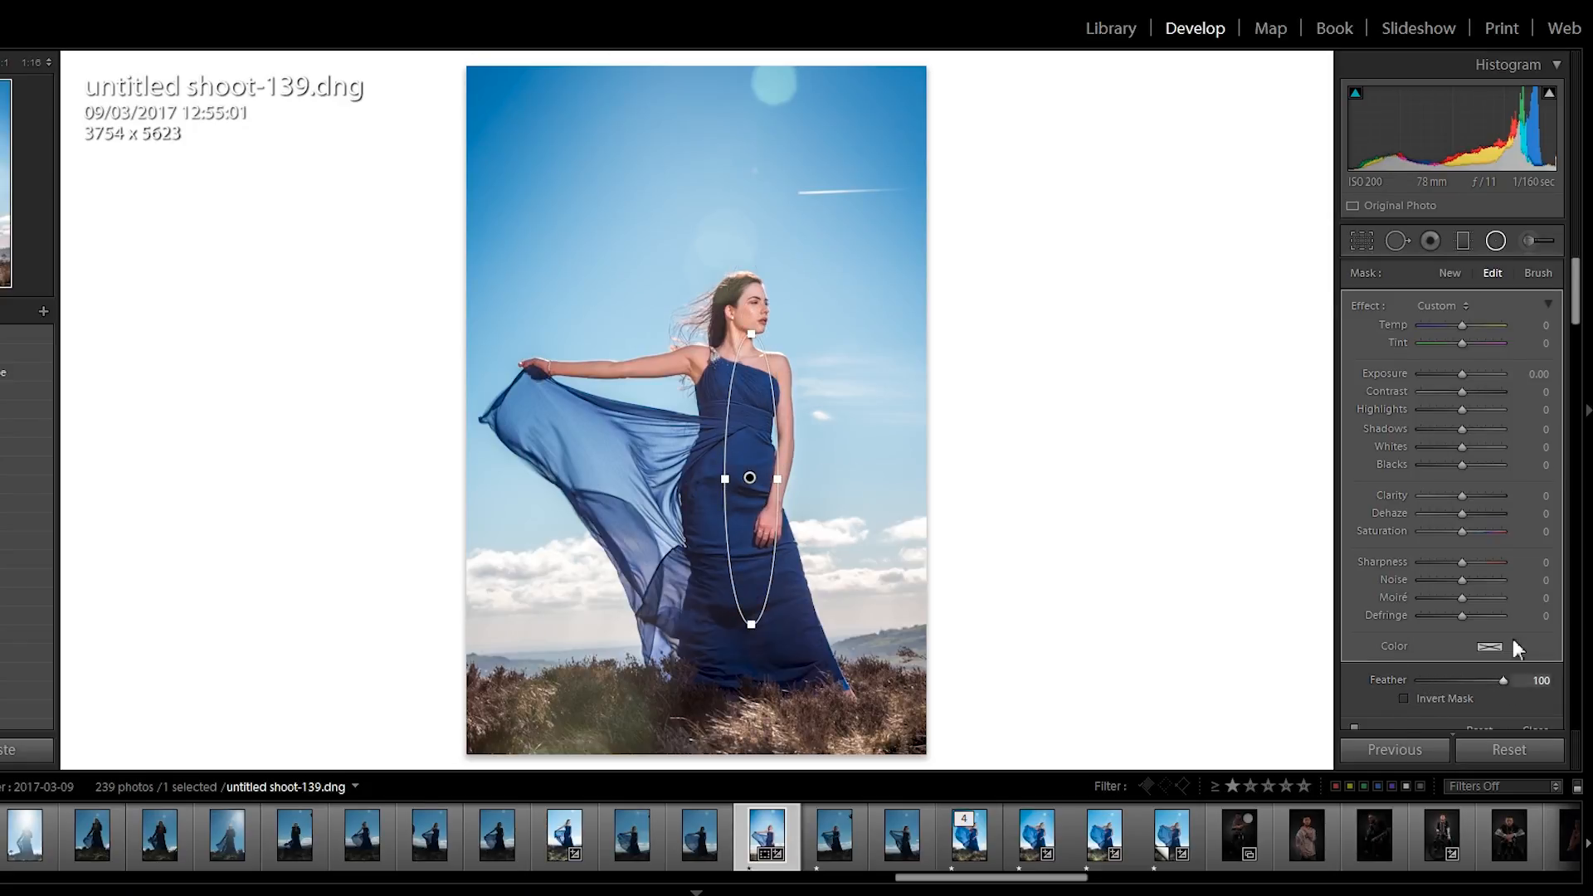
{"action": "left_click_drag", "start_coordinate": [1461, 375], "coordinate": [1467, 374]}
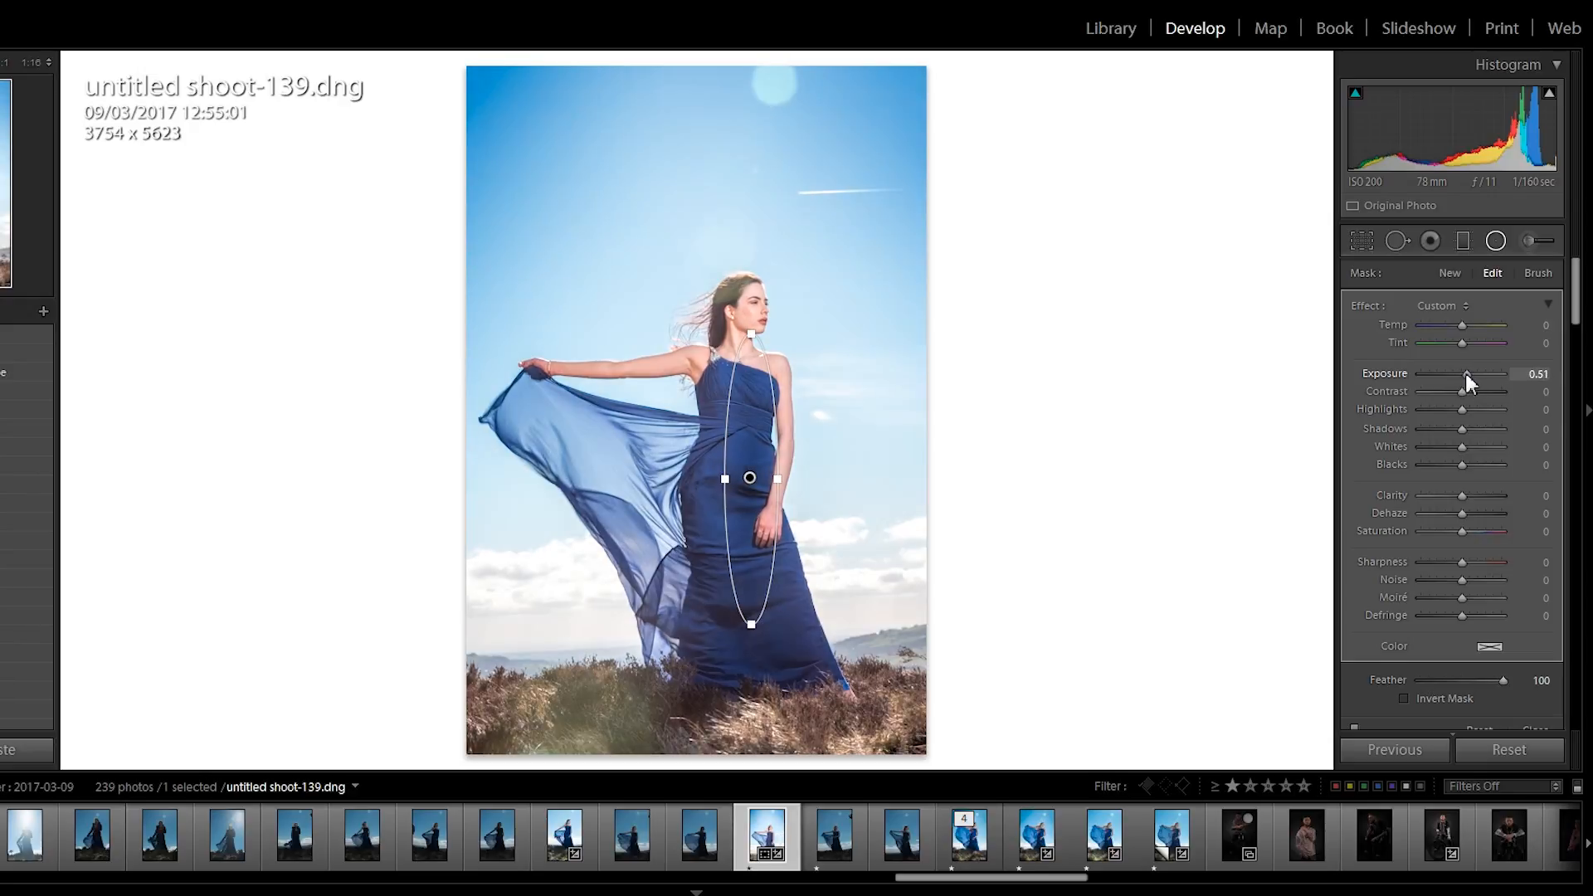
{"action": "key", "text": "ctrl+z"}
{"action": "key", "text": "ctrl+z"}
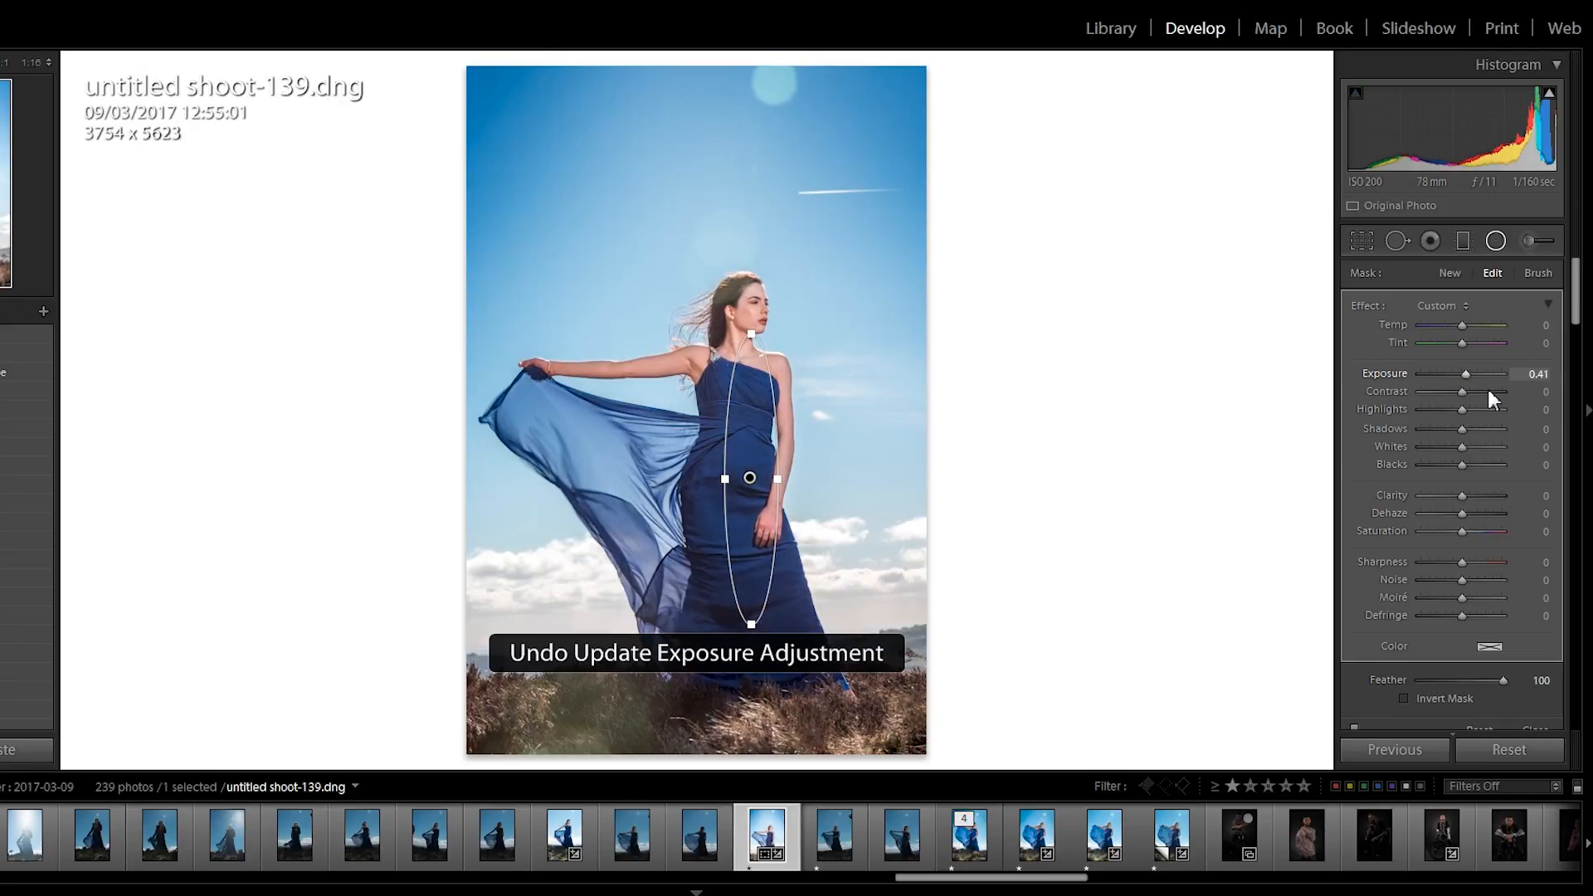
{"action": "key", "text": "ctrl+z"}
{"action": "left_click", "coordinate": [1404, 698]}
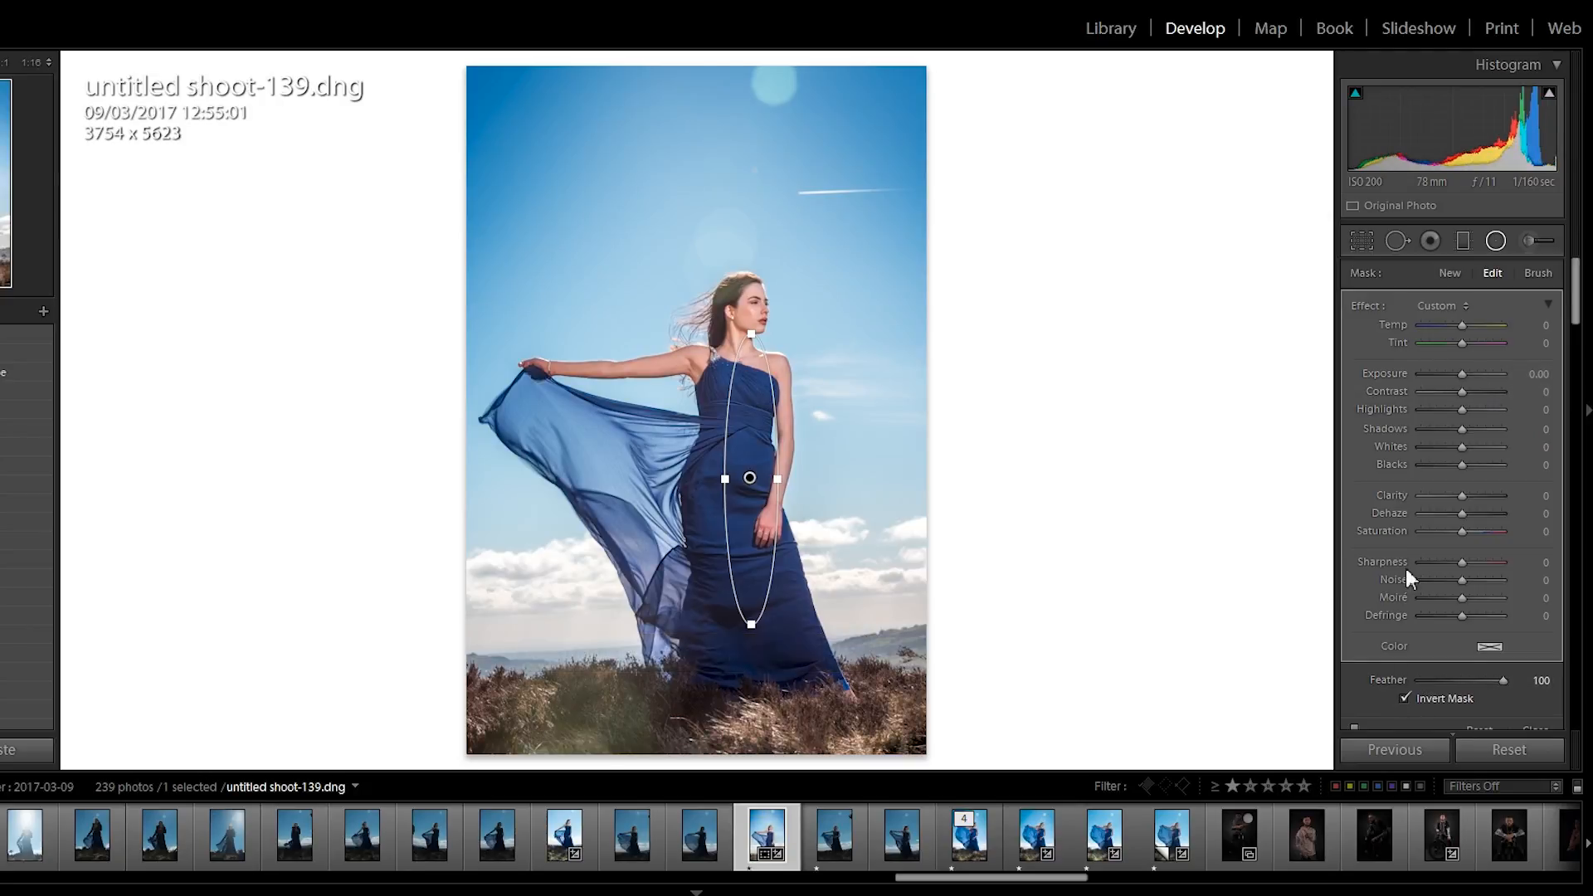
Try darkening the inside of the radial filter with Exposure −0.14 and test its Feather at 100.
{"action": "left_click_drag", "start_coordinate": [1474, 375], "coordinate": [1458, 375]}
{"action": "left_click_drag", "start_coordinate": [1575, 312], "coordinate": [1580, 343]}
{"action": "scroll", "coordinate": [1553, 406], "scroll_direction": "up", "scroll_amount": 1}
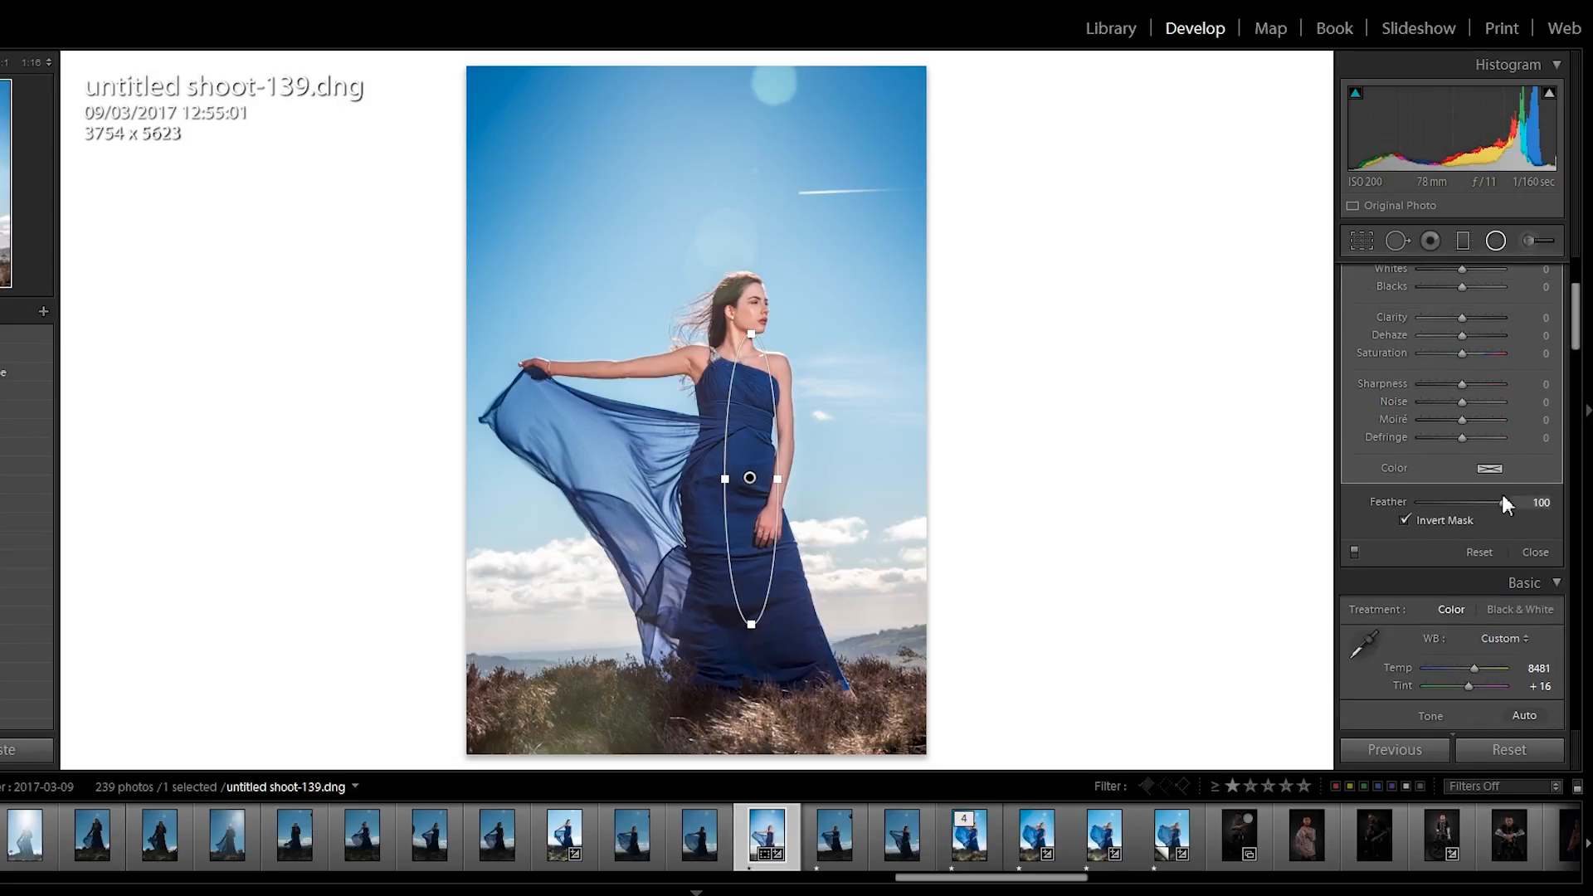
{"action": "mouse_move", "coordinate": [1497, 507]}
{"action": "left_mouse_down"}
{"action": "mouse_move", "coordinate": [1444, 509]}
{"action": "mouse_move", "coordinate": [1507, 510]}
{"action": "left_mouse_up"}
{"action": "scroll", "coordinate": [1575, 313], "scroll_direction": "up", "scroll_amount": 4}
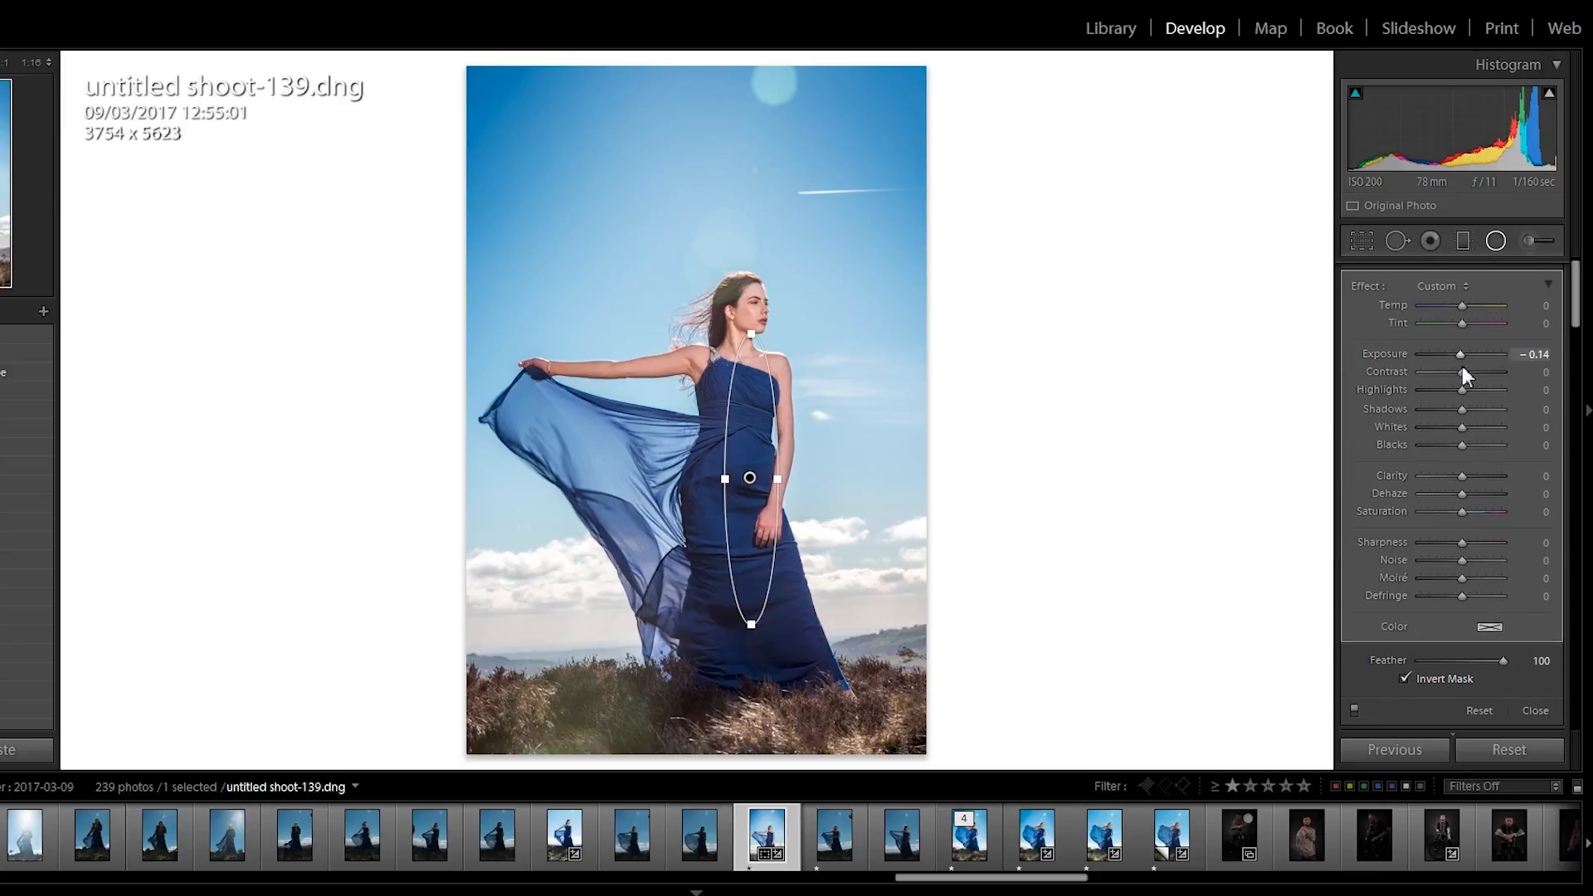
Shorten the radial filter vertically to start at the dress's neckline and set its Exposure to 0.51.
{"action": "left_click_drag", "start_coordinate": [751, 334], "coordinate": [751, 366]}
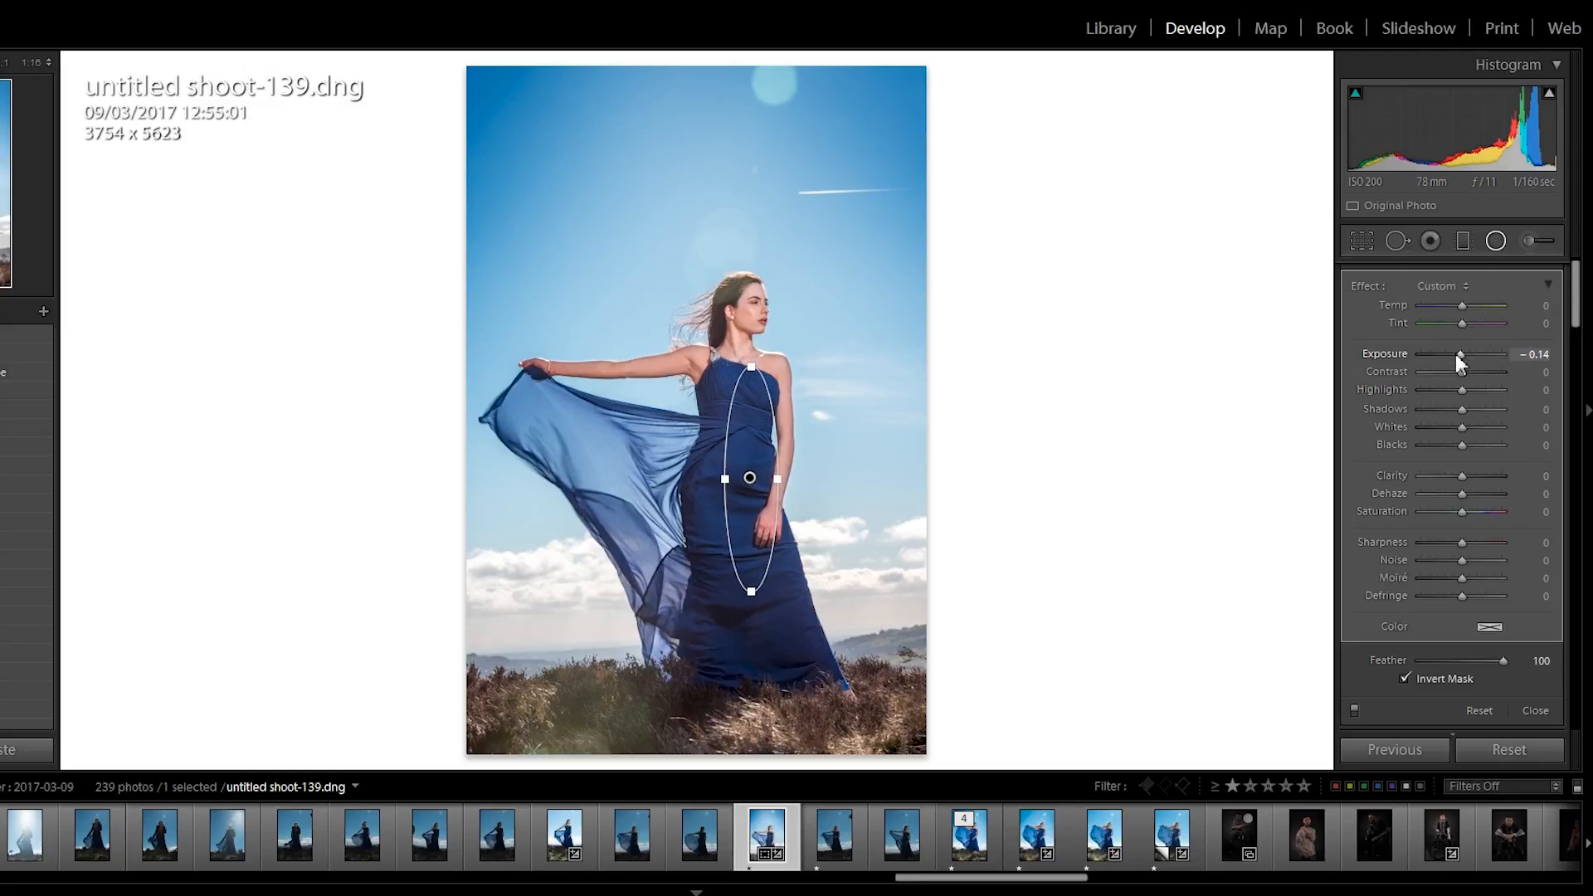
{"action": "left_click_drag", "start_coordinate": [1460, 354], "coordinate": [1465, 353]}
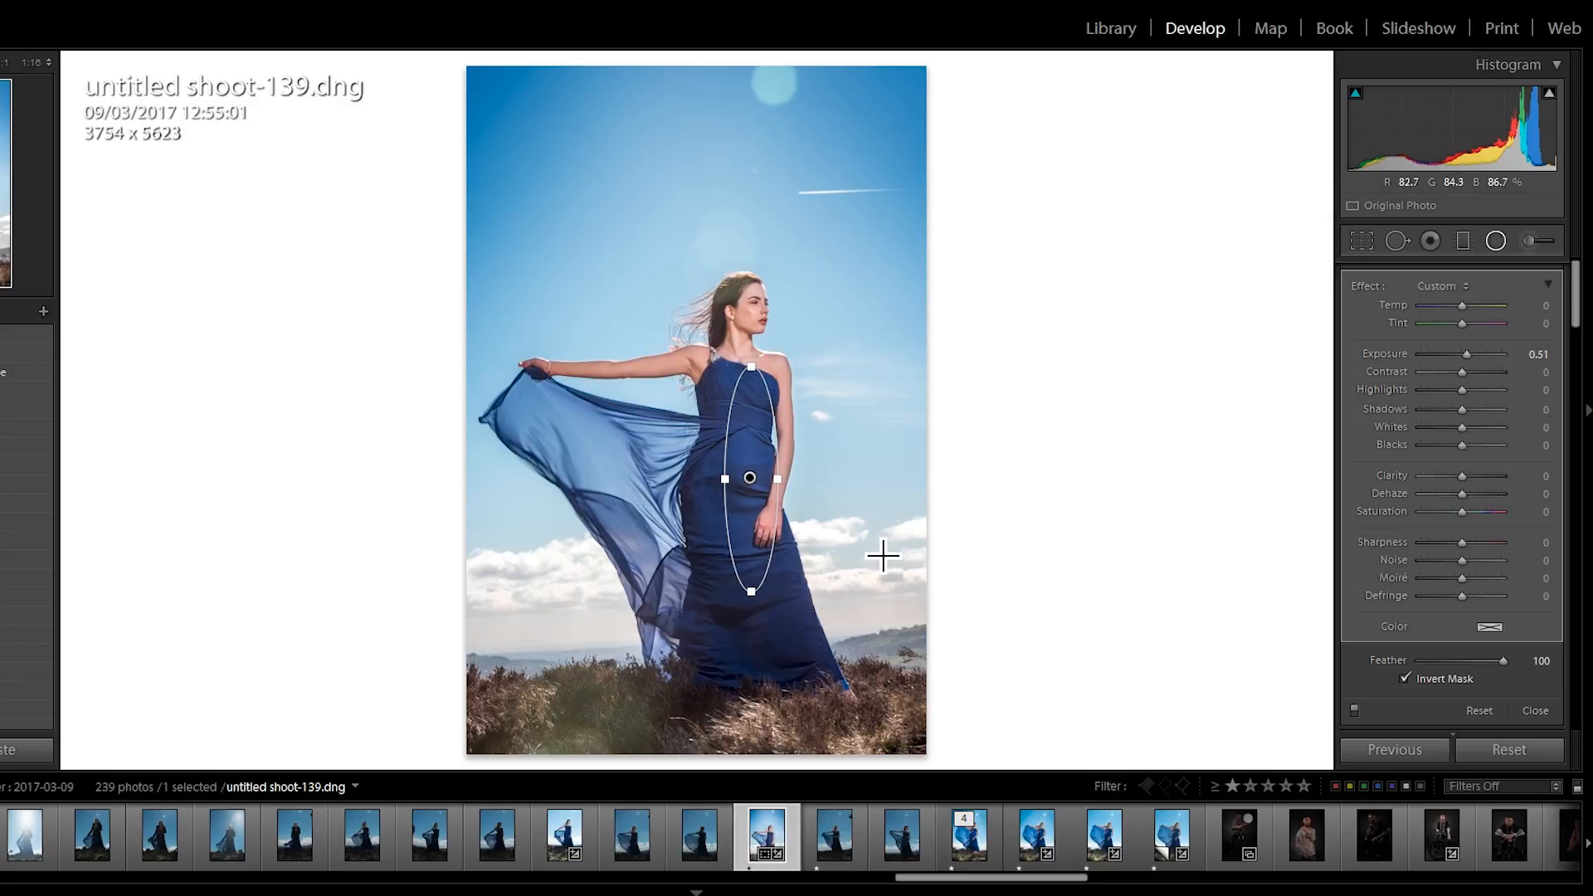
{"action": "key", "text": "alt"}
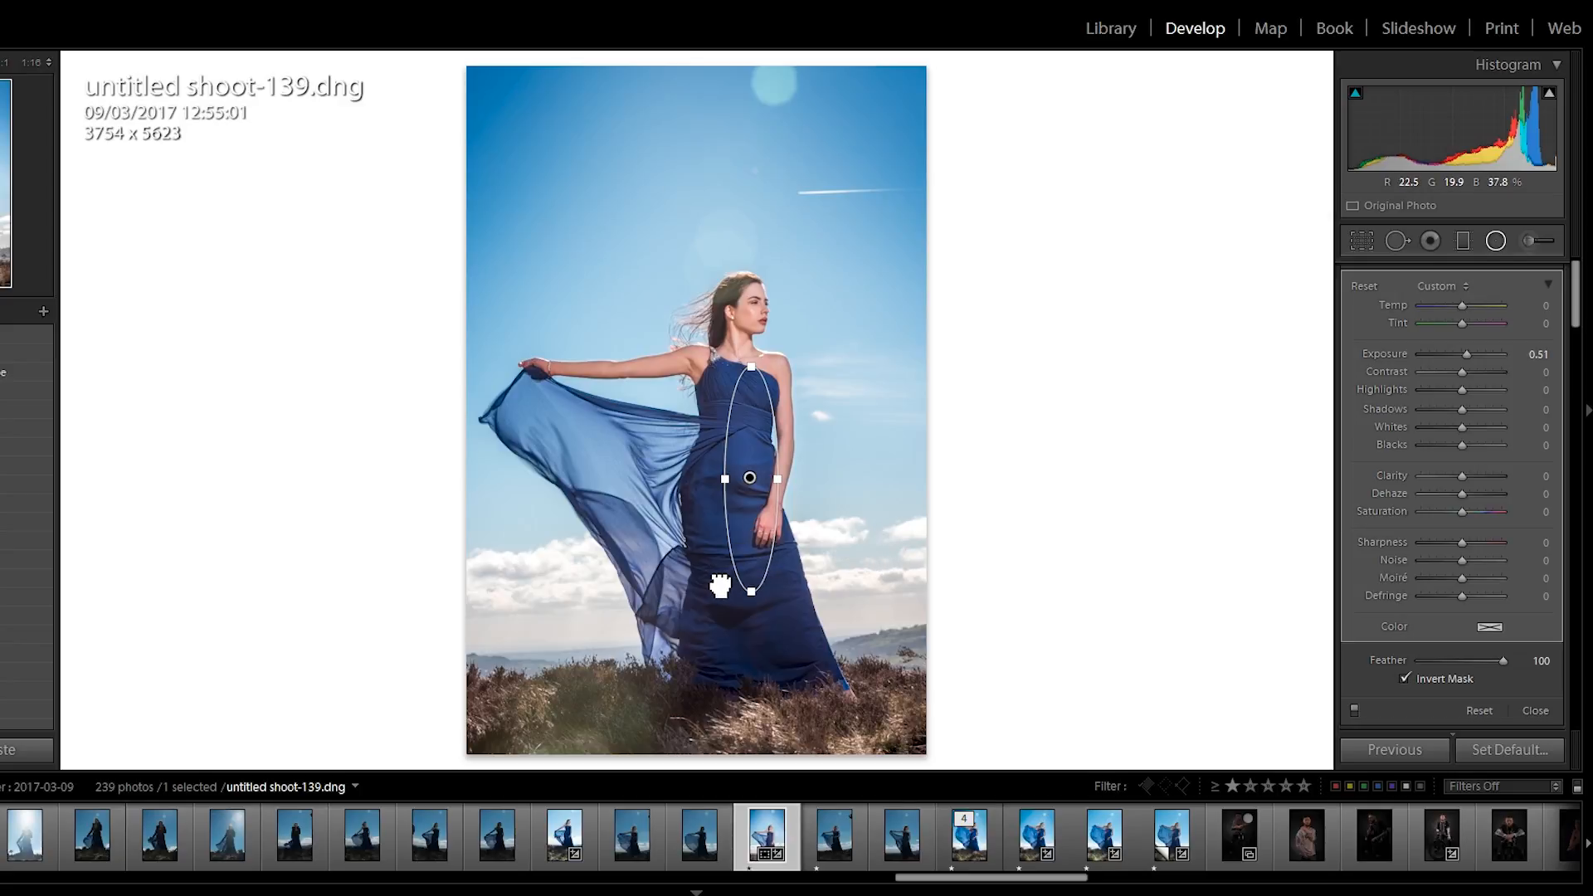
Duplicate the dress's radial filter onto the lower left and lower right of the skirt, tilting the right copy along the skirt's edge.
{"action": "left_click_drag", "start_coordinate": [720, 585], "coordinate": [738, 617]}
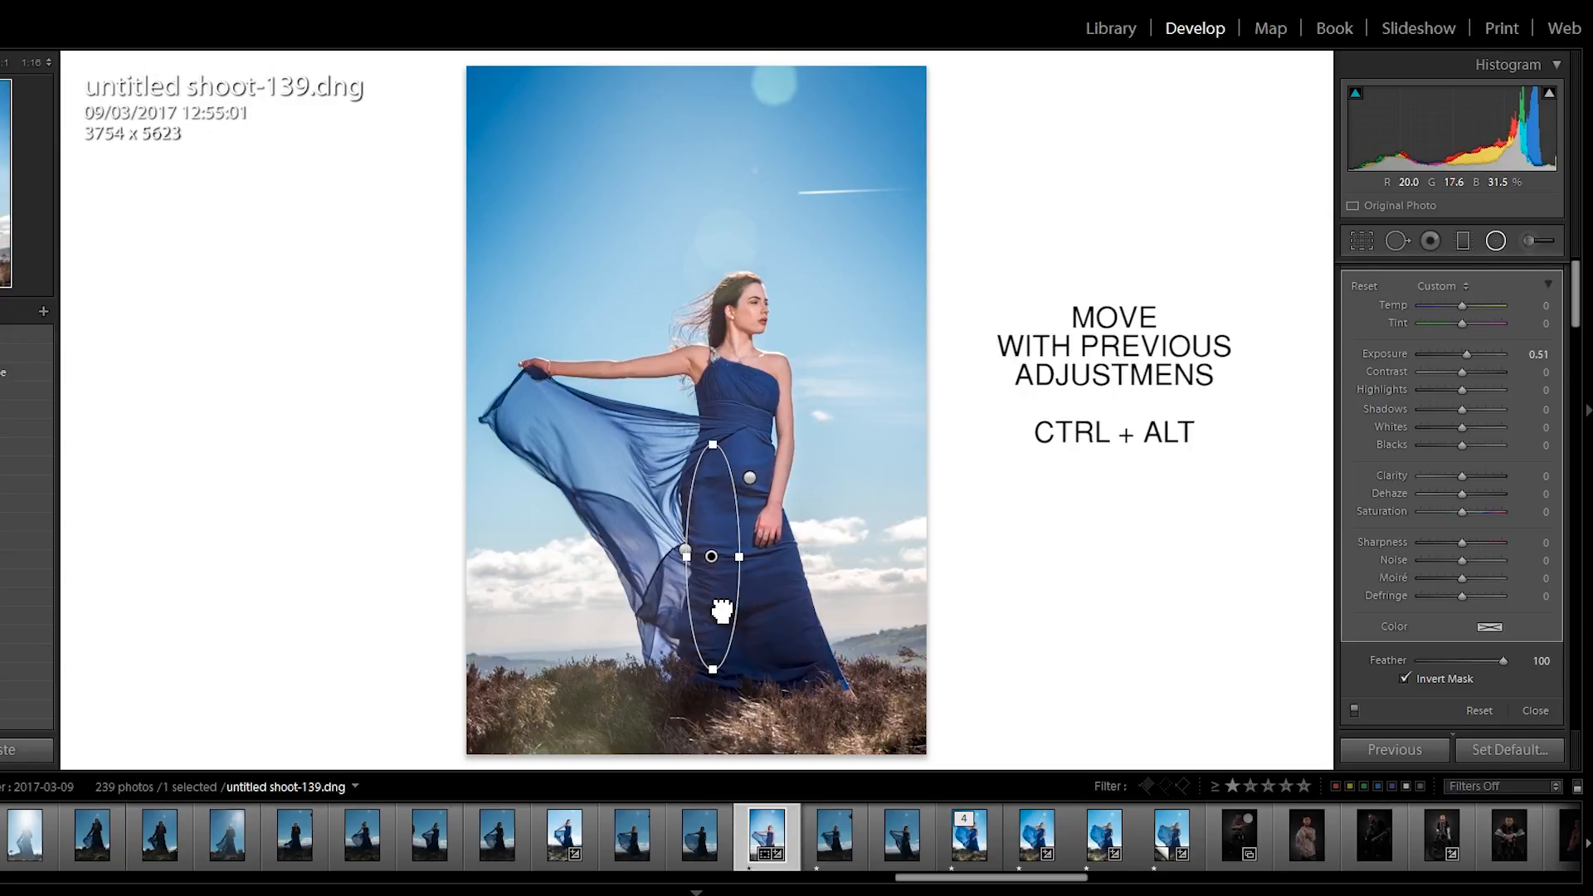
{"action": "left_click_drag", "start_coordinate": [718, 594], "coordinate": [814, 655]}
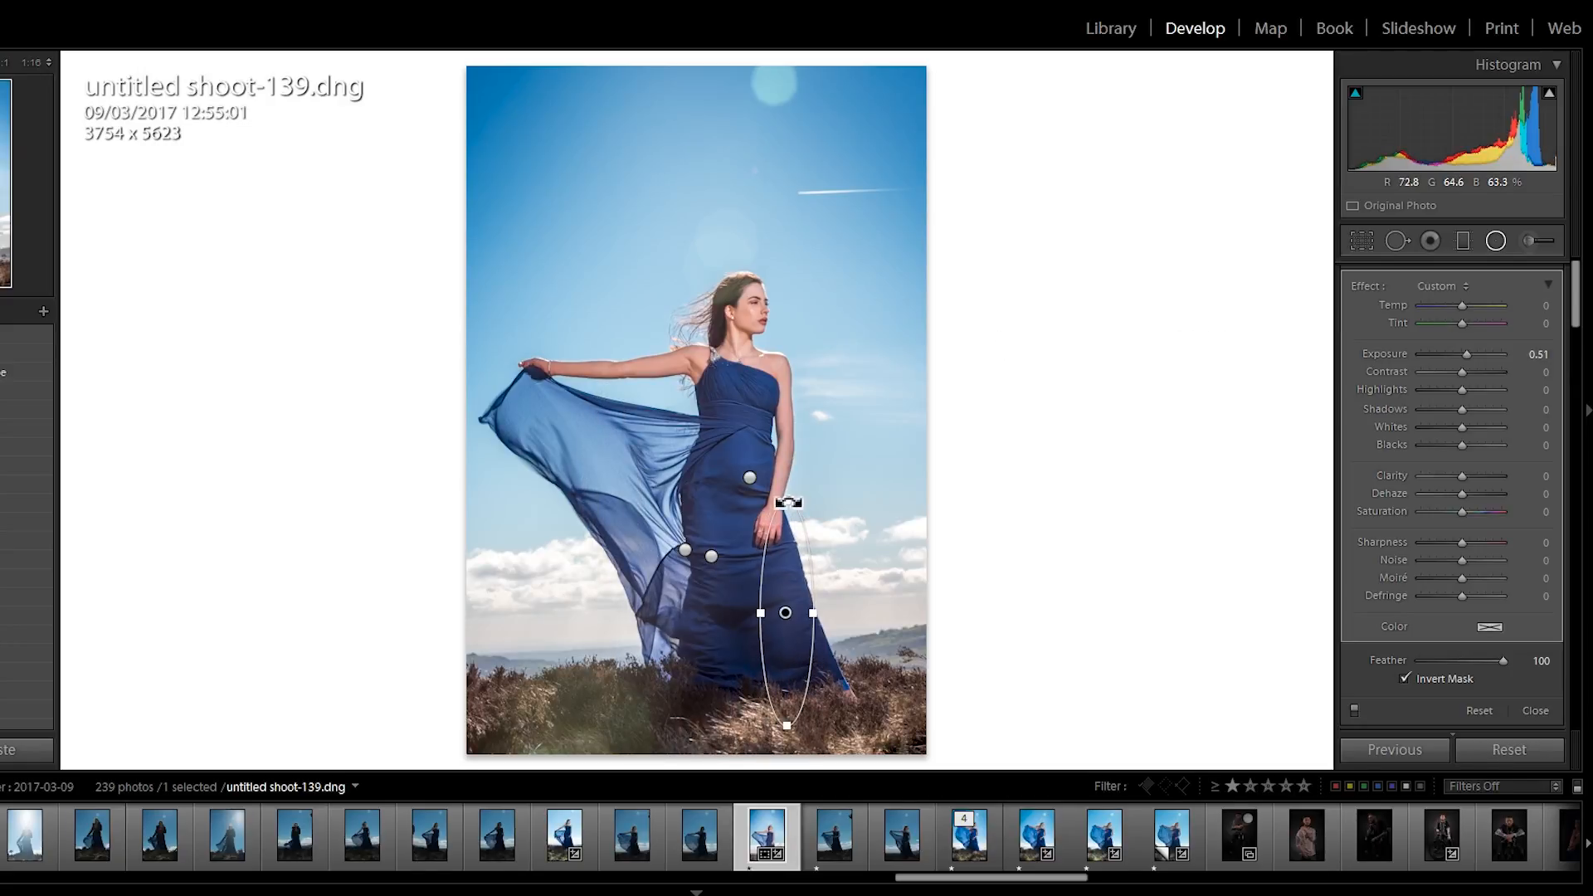
{"action": "left_click_drag", "start_coordinate": [790, 502], "coordinate": [746, 509]}
{"action": "left_click_drag", "start_coordinate": [809, 656], "coordinate": [811, 647]}
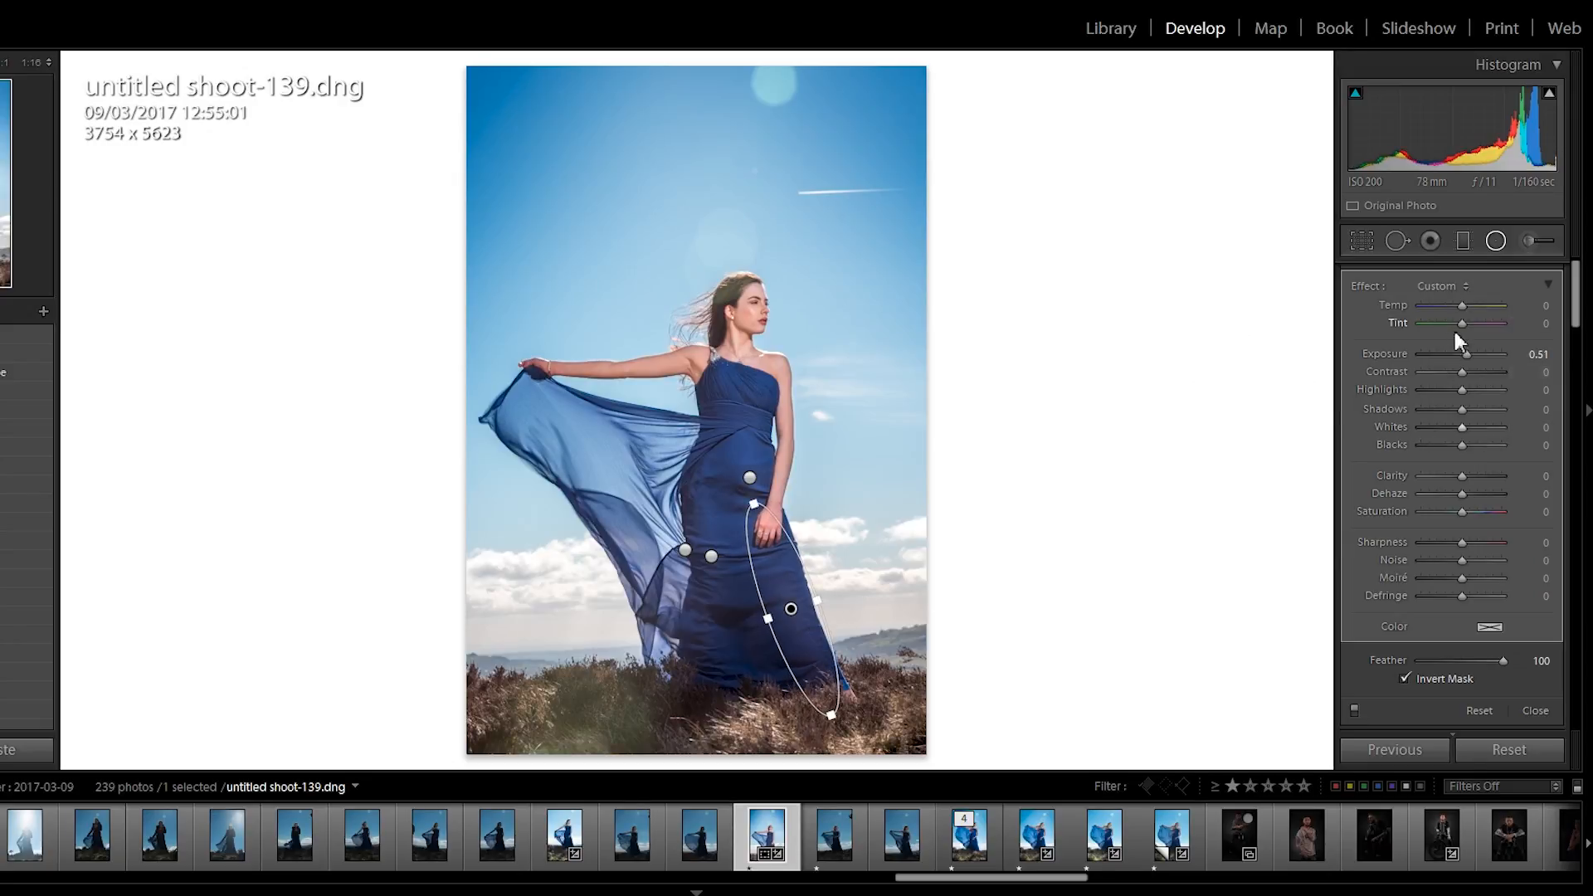
{"action": "left_click", "coordinate": [1484, 246]}
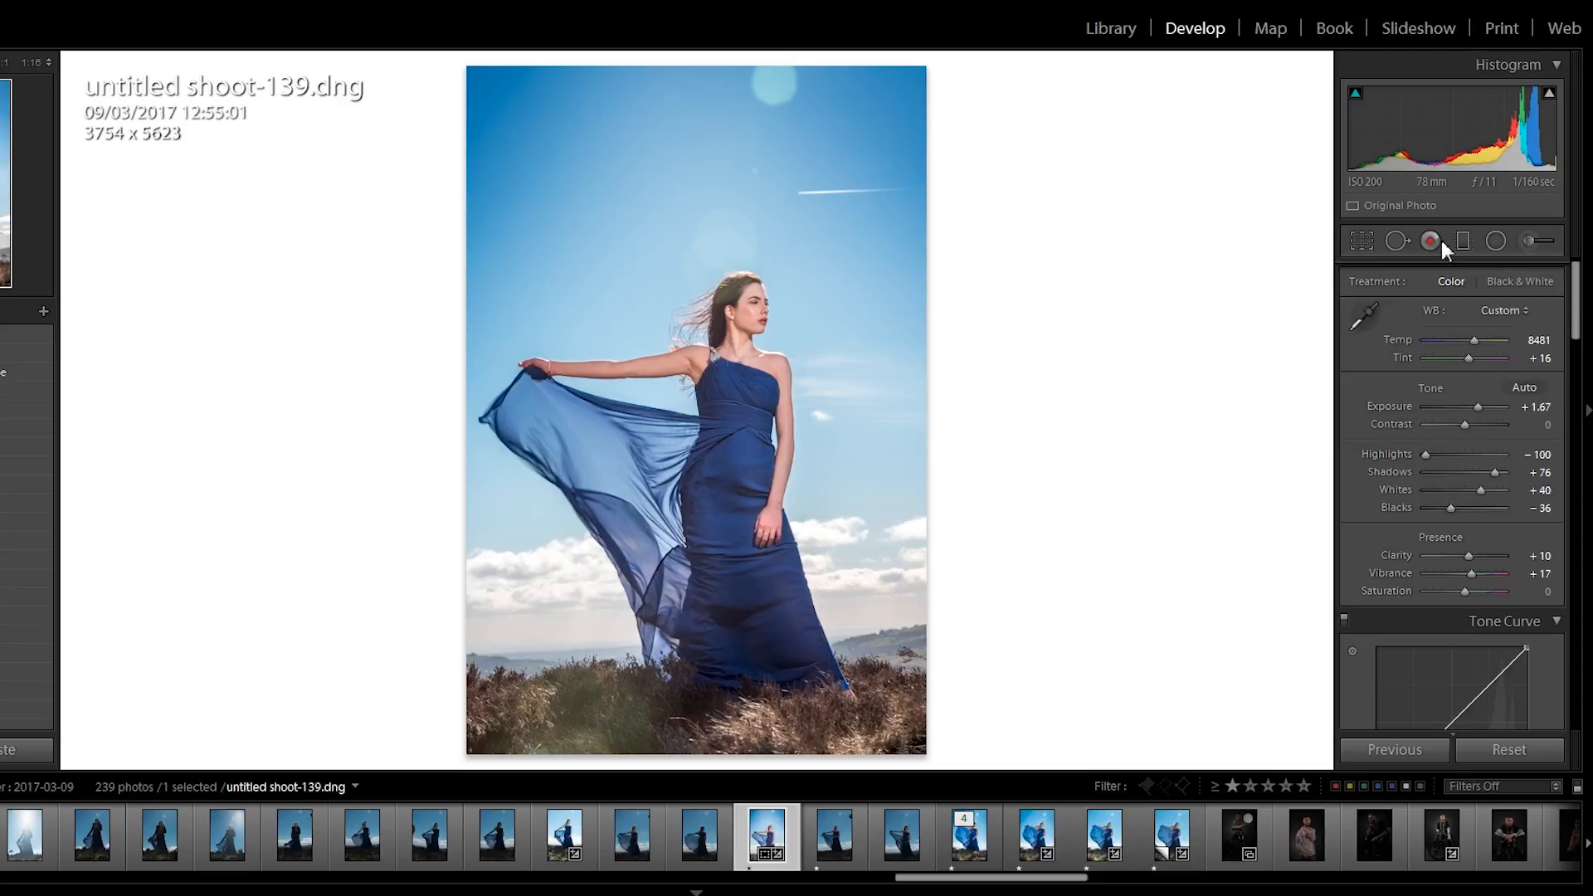
Draw a large radial filter over the sky on the photo's right side, tilt it and move it down toward the right edge.
{"action": "left_click", "coordinate": [1493, 241]}
{"action": "left_click_drag", "start_coordinate": [829, 157], "coordinate": [1033, 371]}
{"action": "left_click_drag", "start_coordinate": [625, 160], "coordinate": [666, 142]}
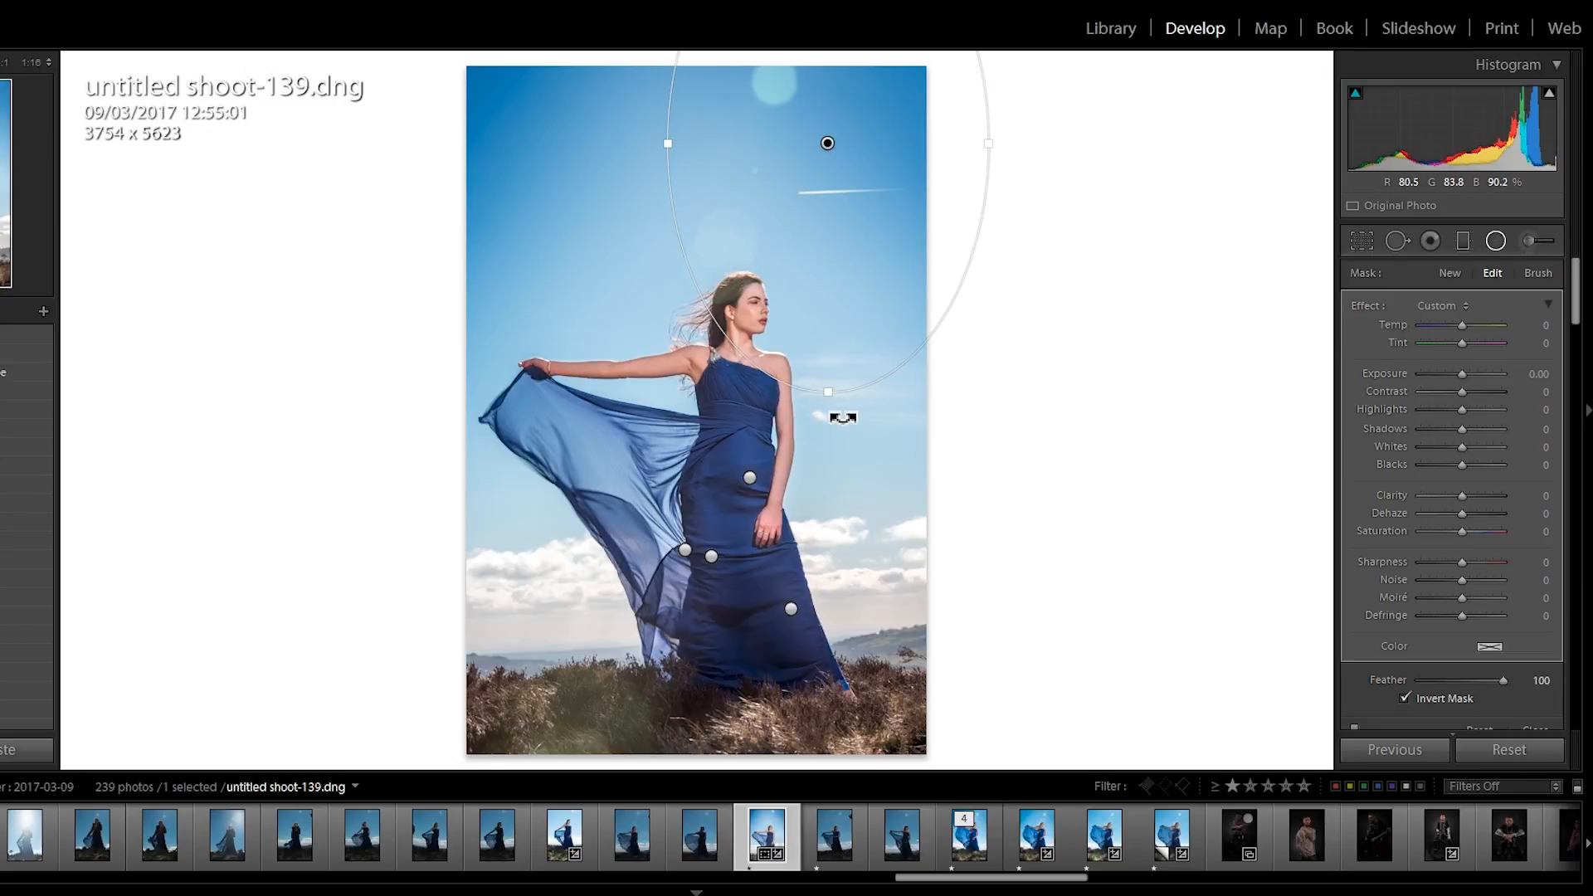
{"action": "left_click_drag", "start_coordinate": [839, 415], "coordinate": [944, 352]}
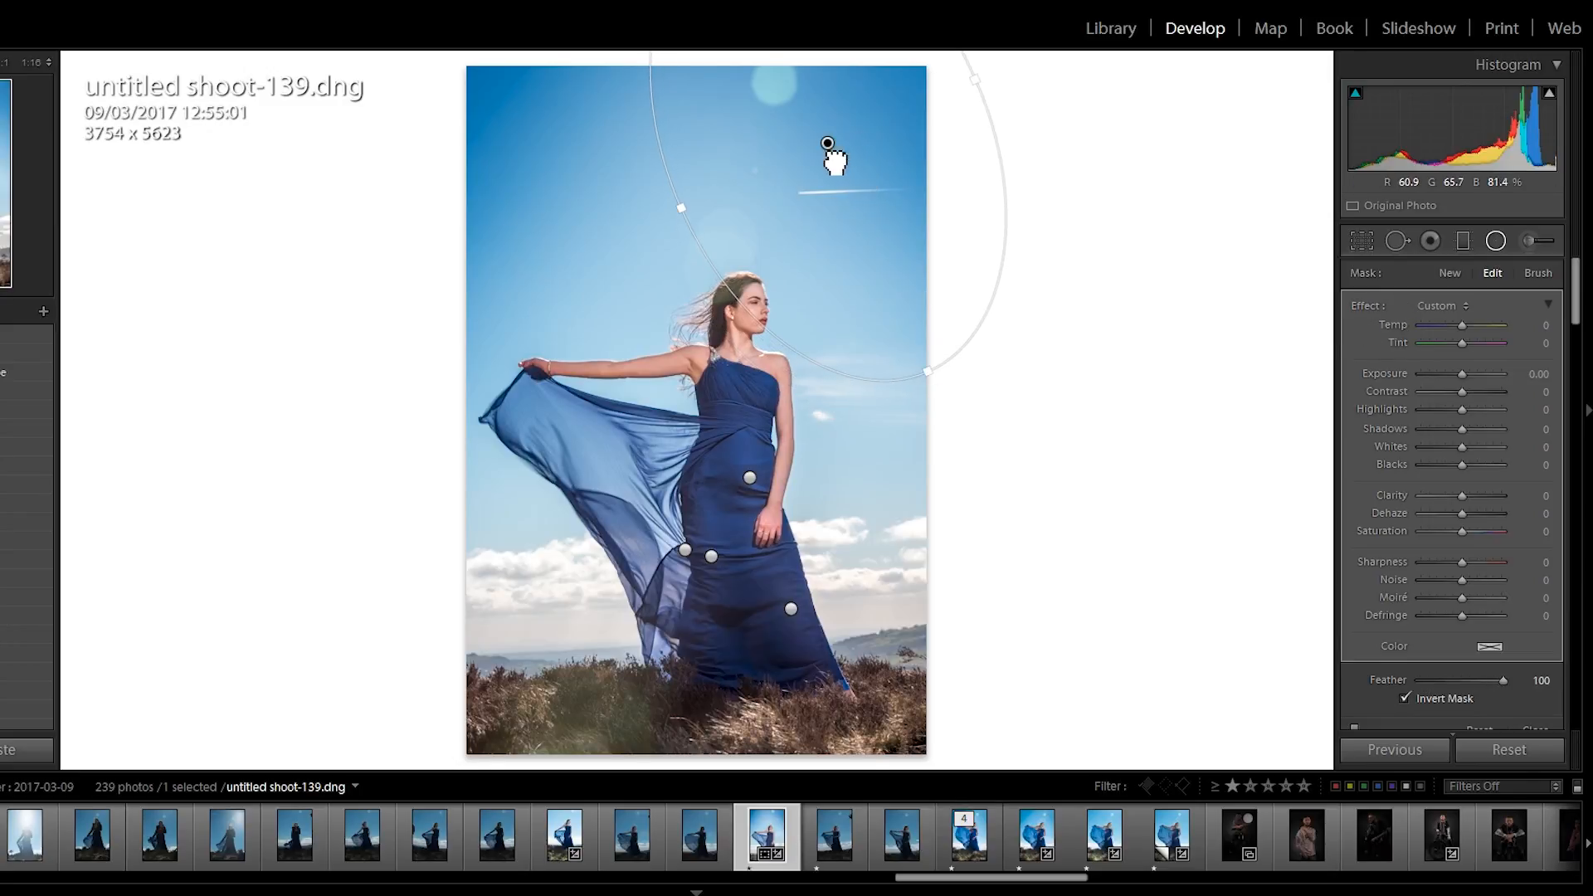
{"action": "left_click_drag", "start_coordinate": [832, 157], "coordinate": [890, 224]}
Set the sky radial filter's Temp to 43 and Exposure to 0.97, then widen it and shift it up to the photo's right edge.
{"action": "left_click_drag", "start_coordinate": [1458, 326], "coordinate": [1471, 373]}
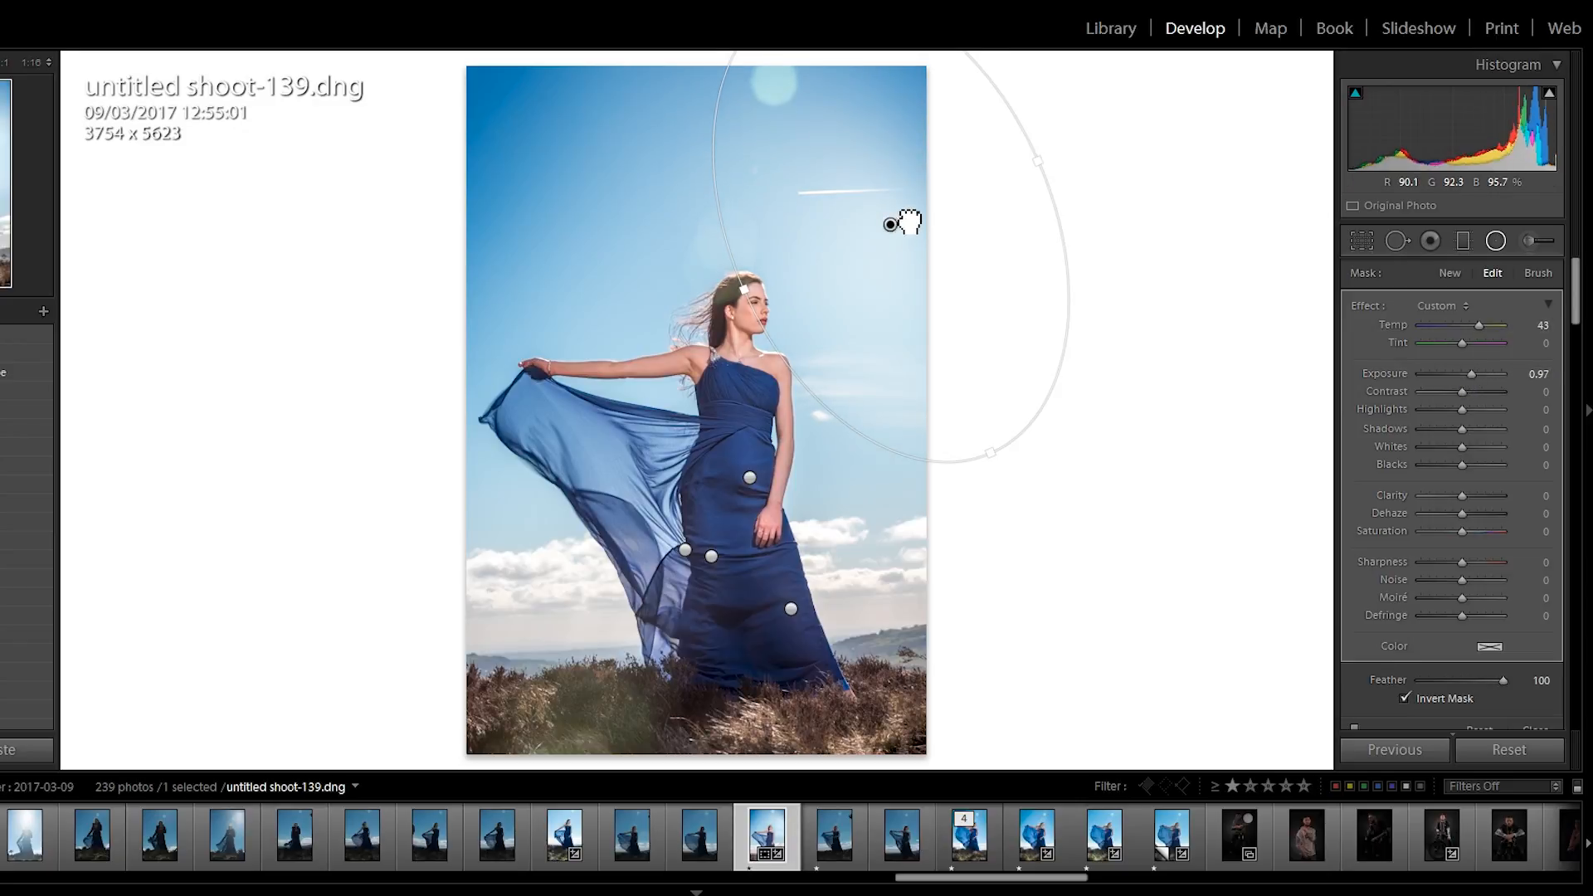
{"action": "left_click_drag", "start_coordinate": [891, 224], "coordinate": [918, 179]}
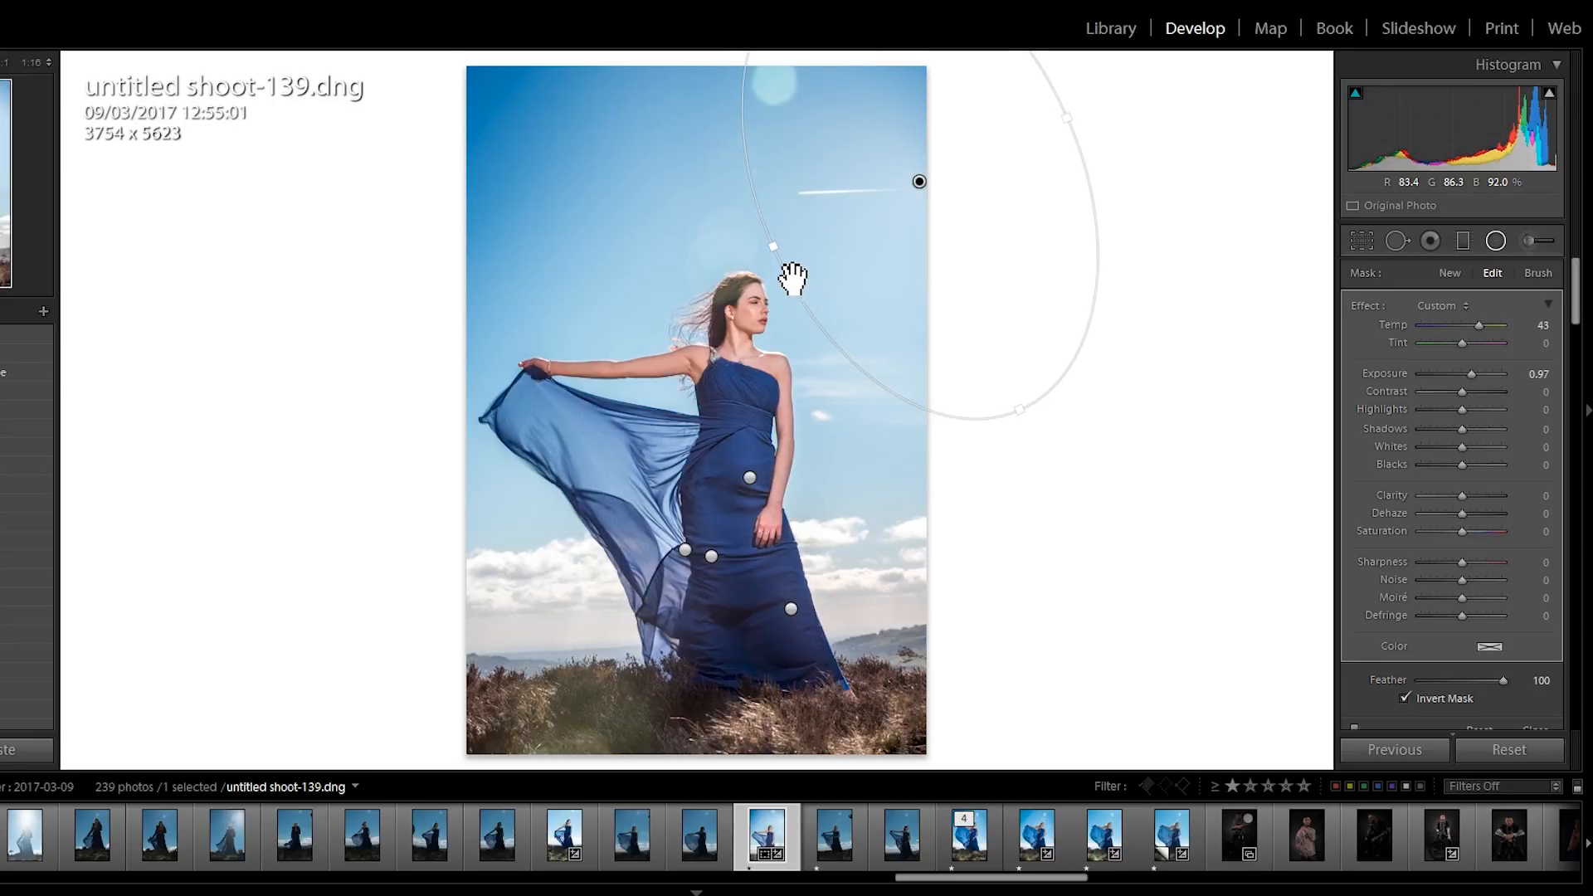
{"action": "left_click_drag", "start_coordinate": [764, 260], "coordinate": [735, 297]}
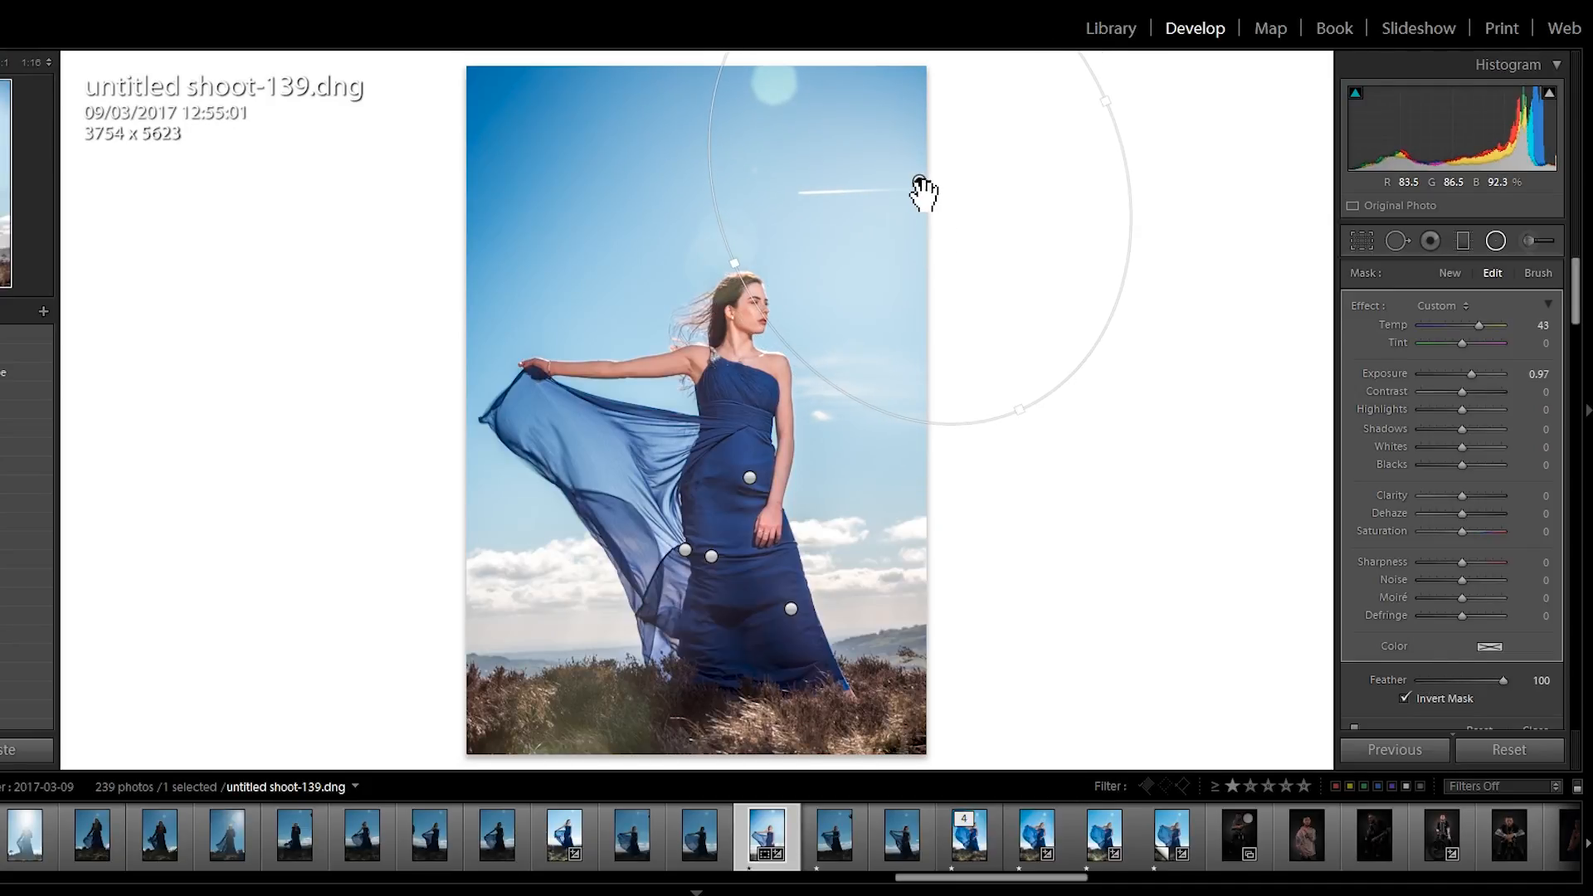
{"action": "left_click_drag", "start_coordinate": [919, 181], "coordinate": [921, 170]}
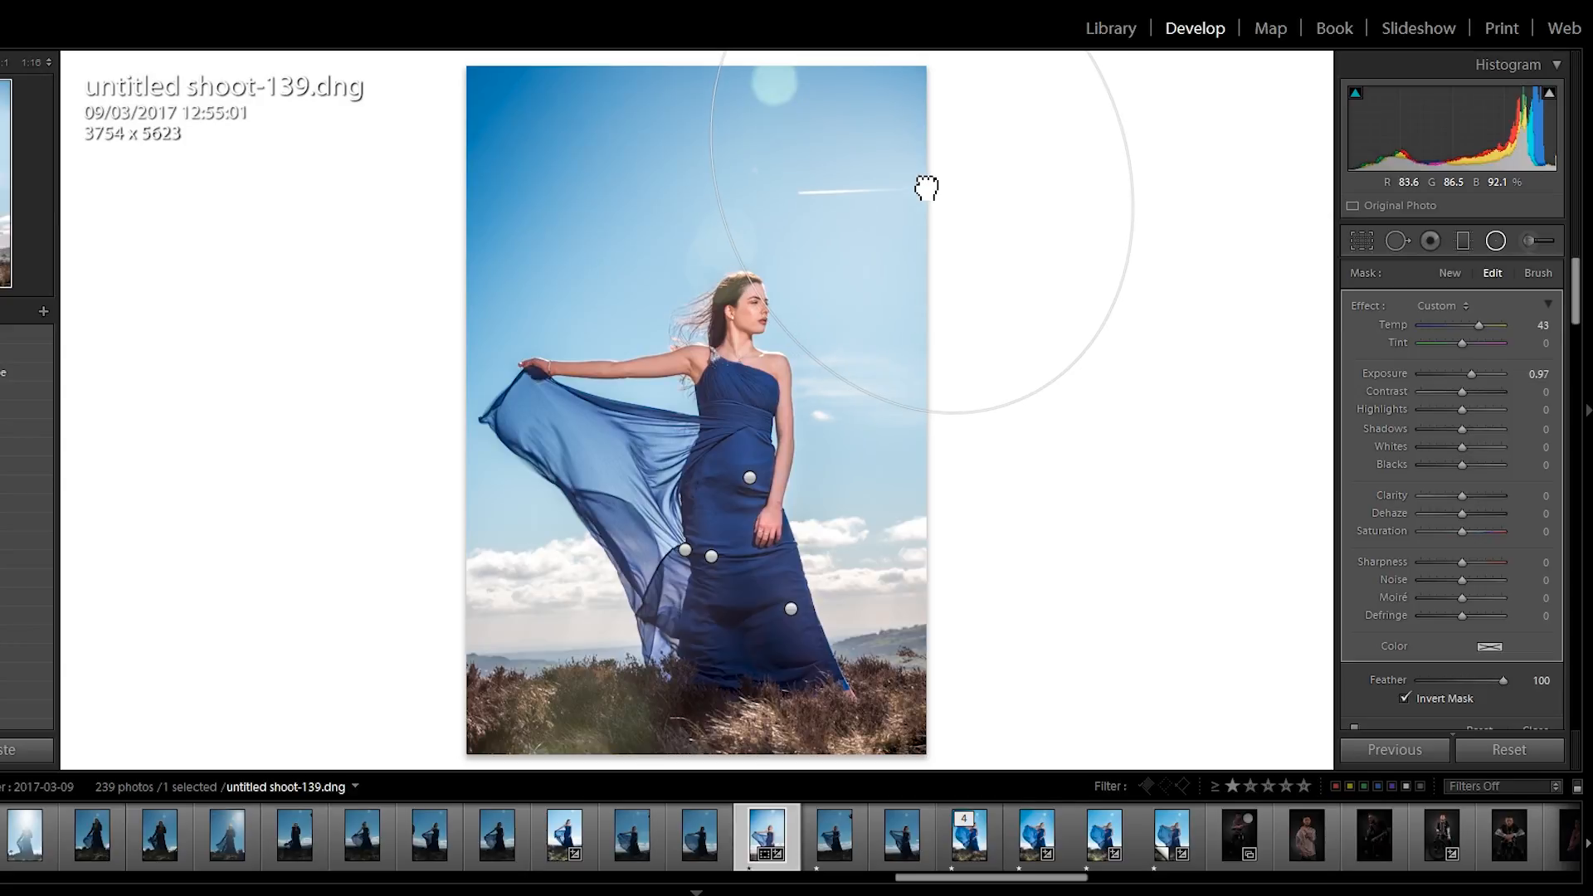
{"action": "left_click", "coordinate": [1489, 242]}
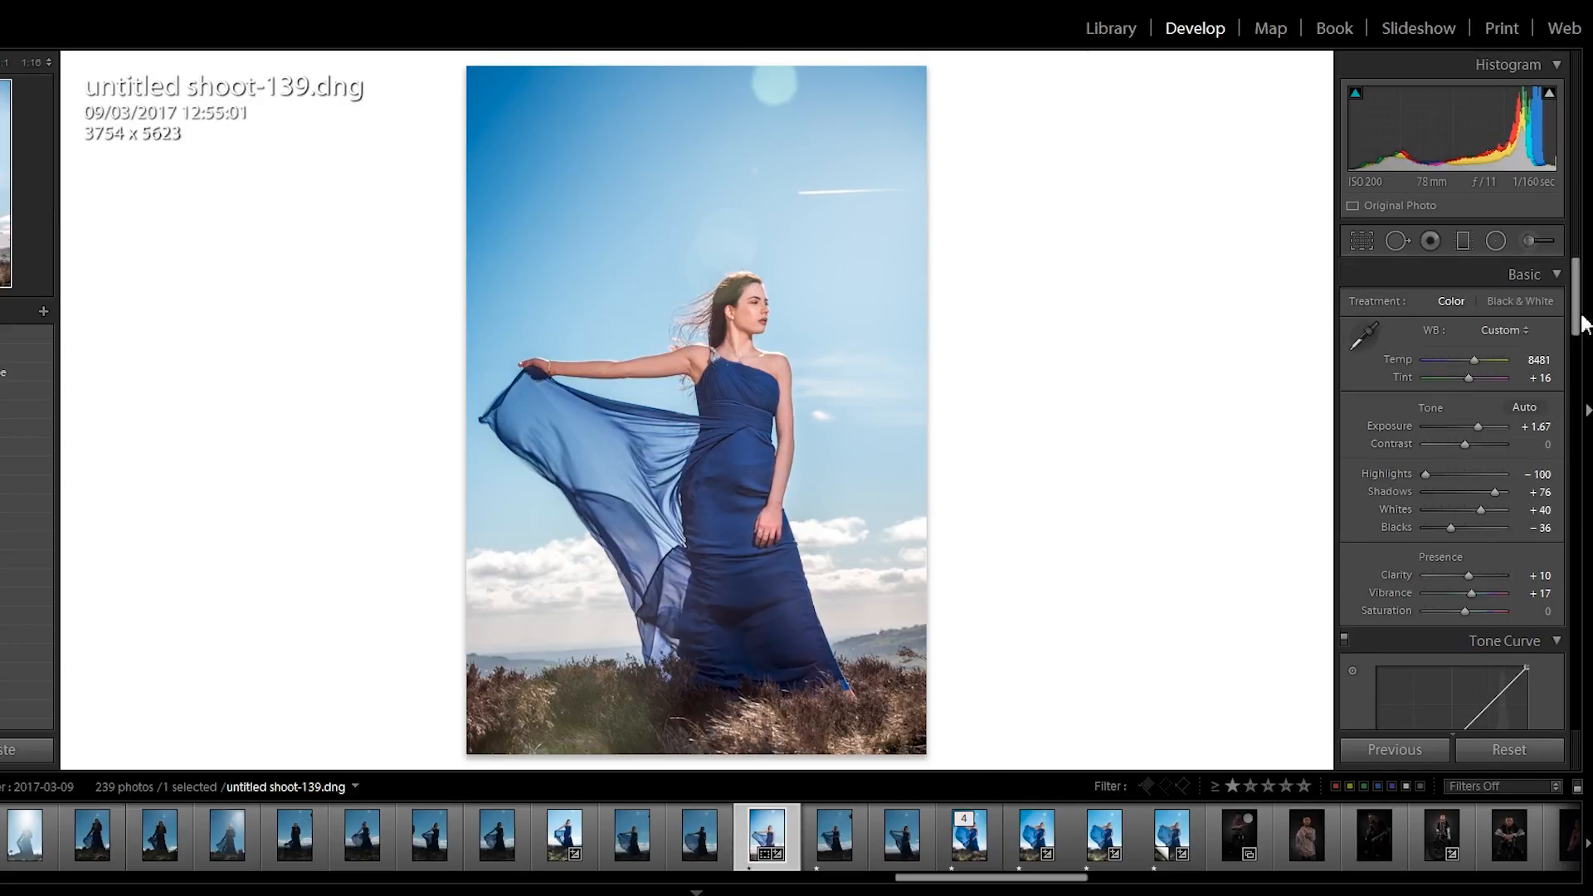
Test the HSL Blue saturation at −100, then set it to −9.
{"action": "left_click_drag", "start_coordinate": [1582, 322], "coordinate": [1584, 431]}
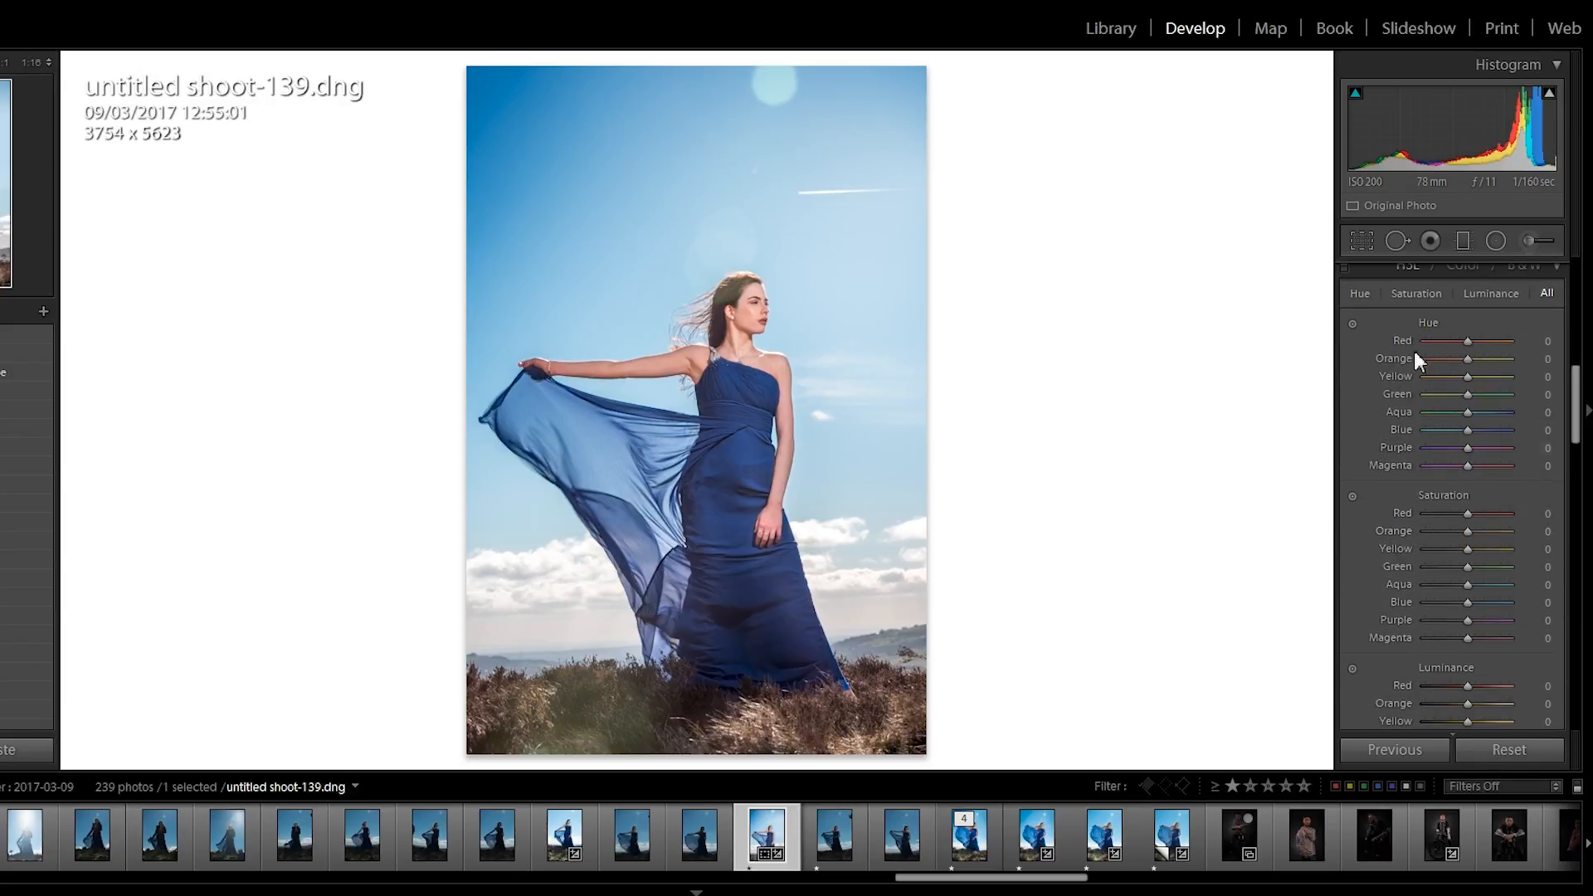
{"action": "left_click_drag", "start_coordinate": [1580, 401], "coordinate": [1581, 435]}
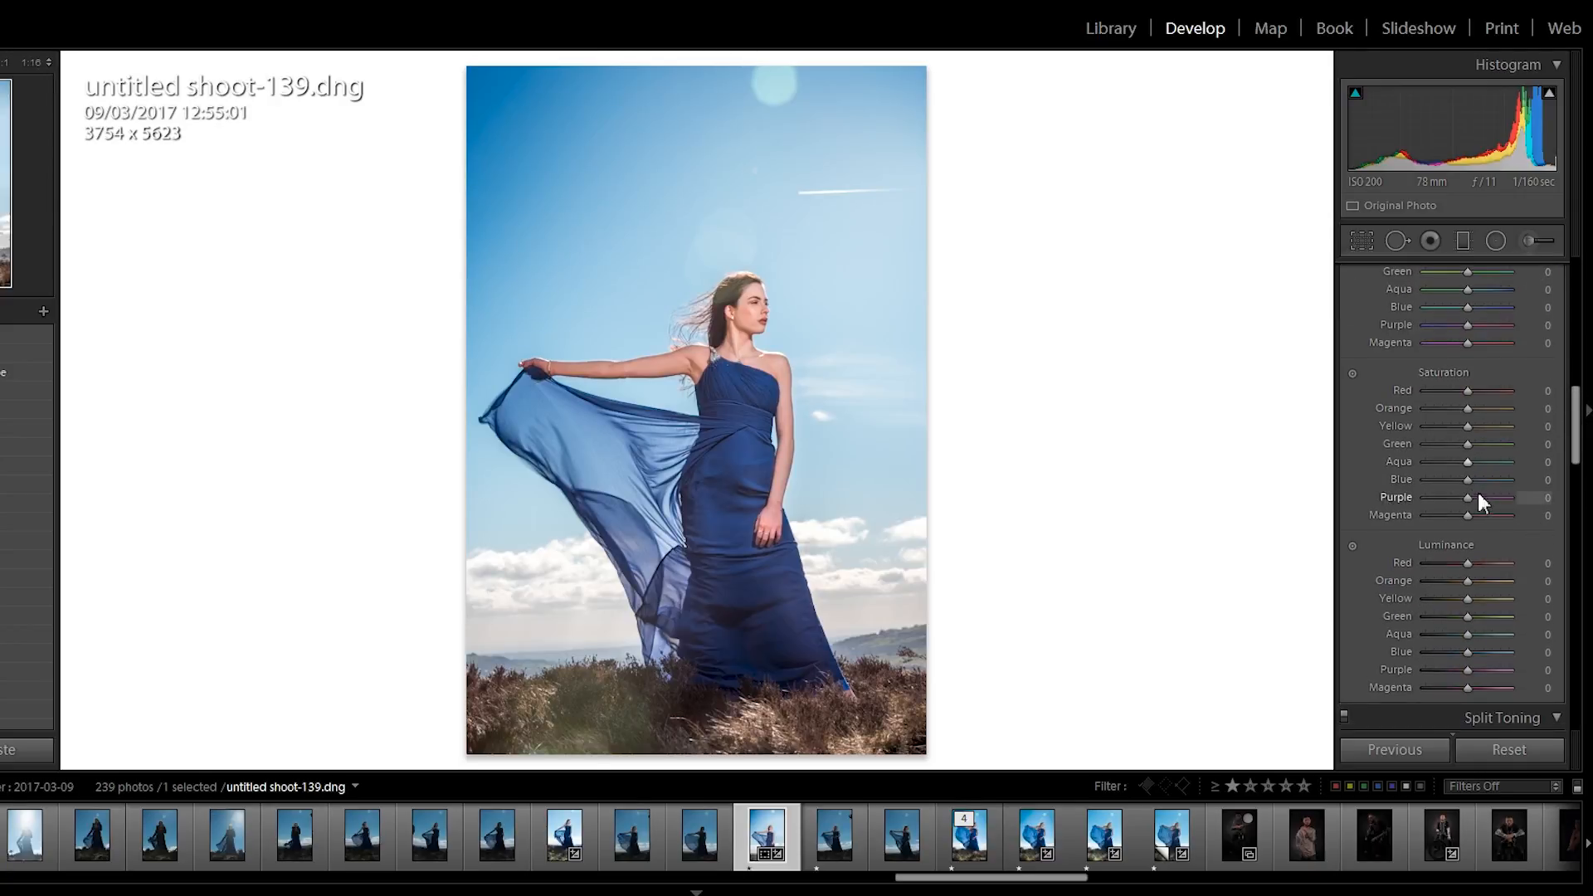
{"action": "left_click_drag", "start_coordinate": [1469, 480], "coordinate": [1416, 495]}
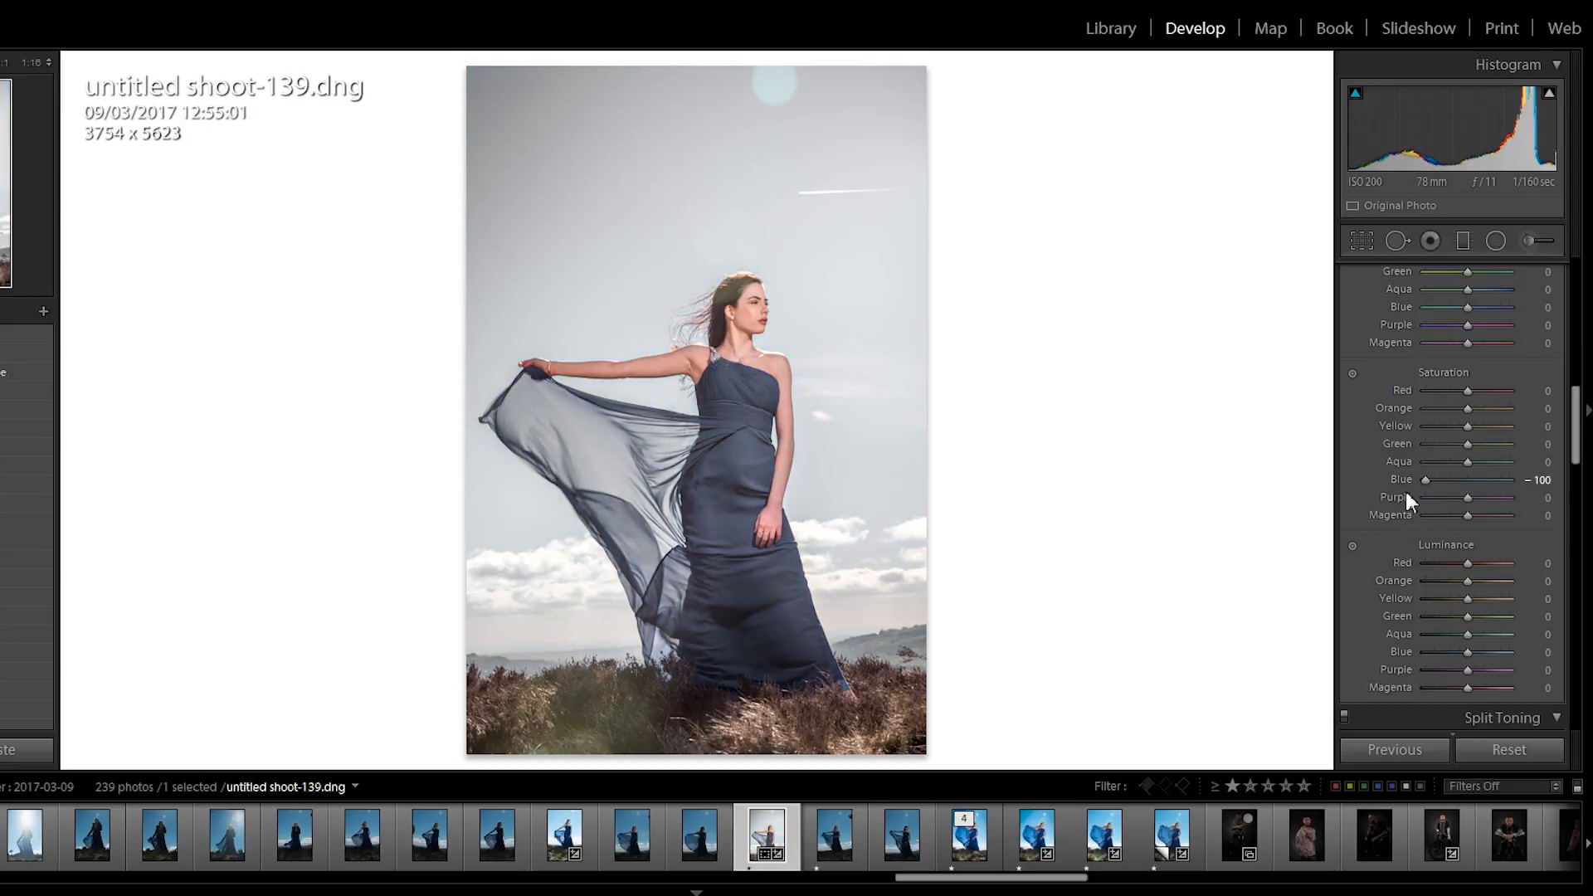
{"action": "left_click_drag", "start_coordinate": [1425, 481], "coordinate": [1462, 484]}
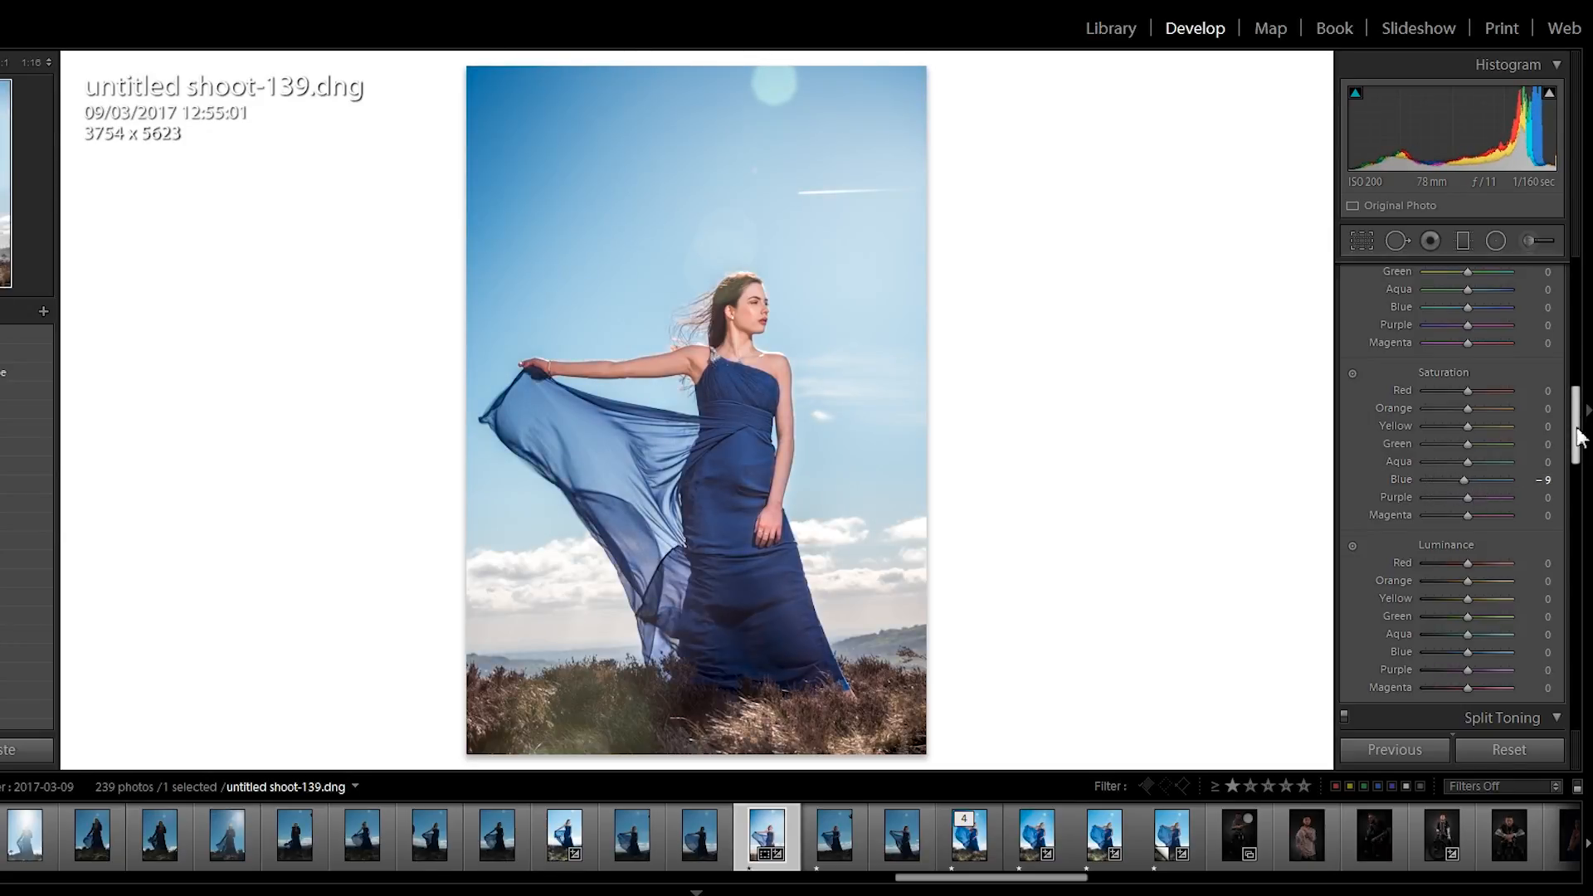
Test the Blue luminance at −47 and +44, set it to −11, and raise the Blue saturation slightly.
{"action": "left_click_drag", "start_coordinate": [1574, 426], "coordinate": [1574, 444]}
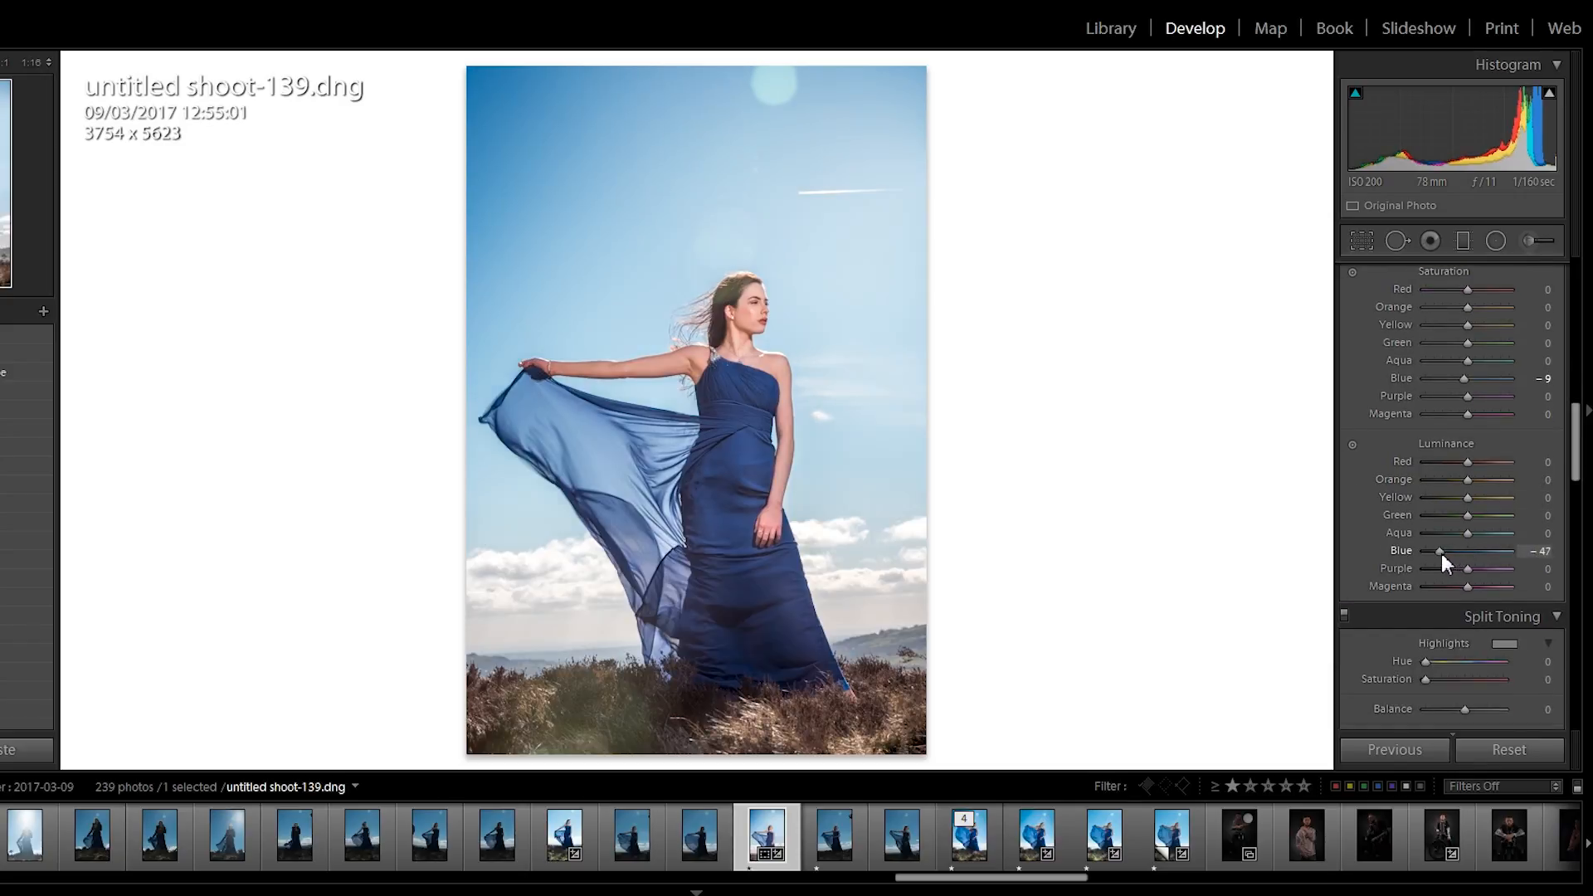
{"action": "left_click_drag", "start_coordinate": [1441, 555], "coordinate": [1489, 557]}
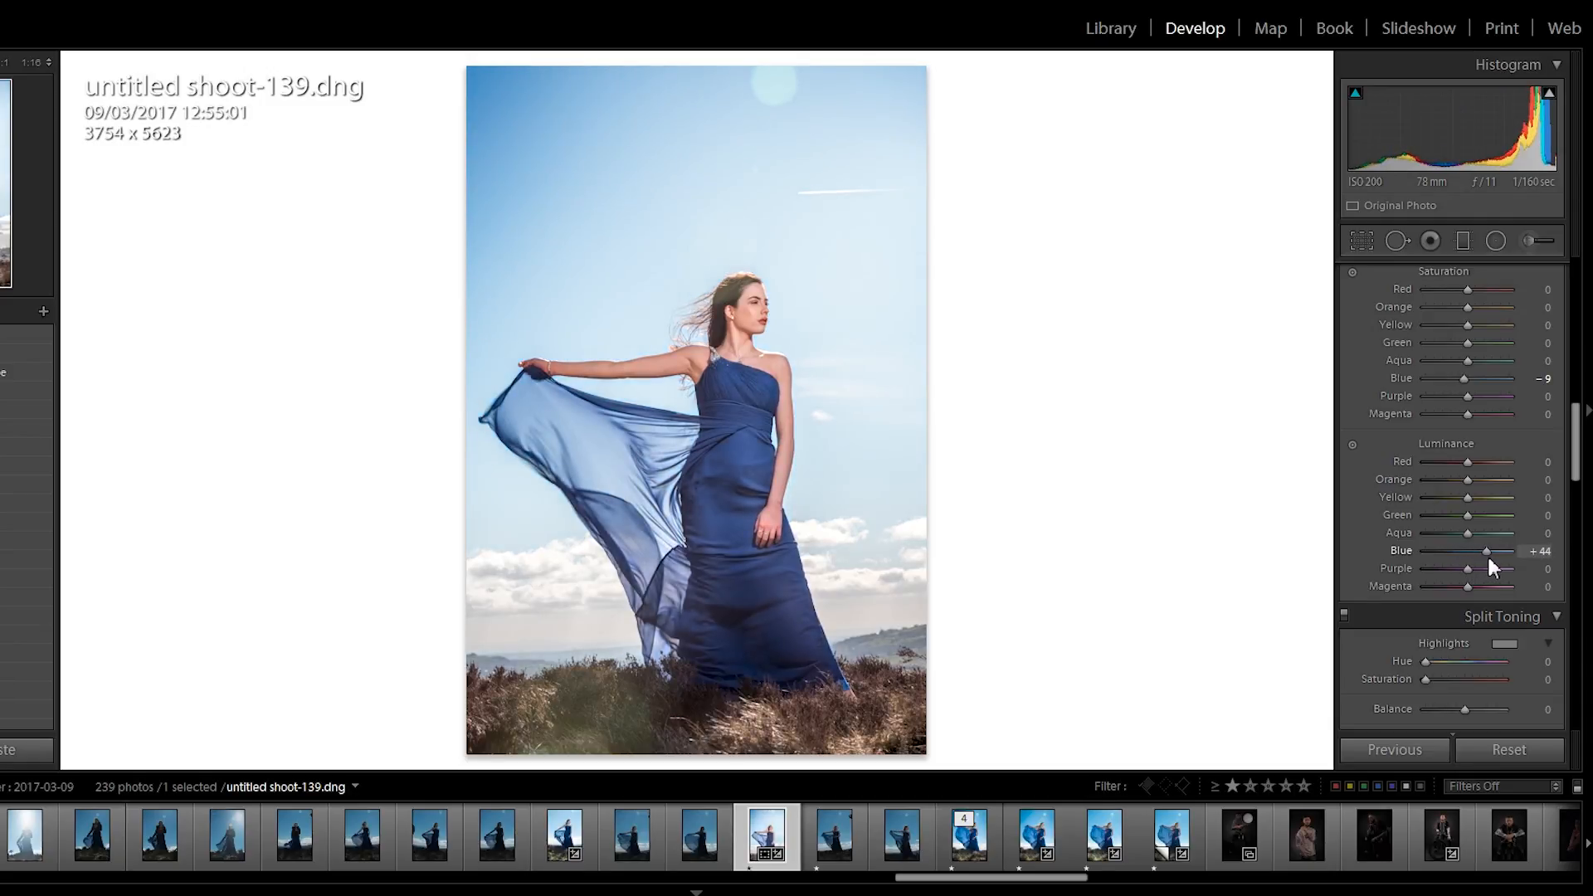
{"action": "double_click", "coordinate": [1471, 554]}
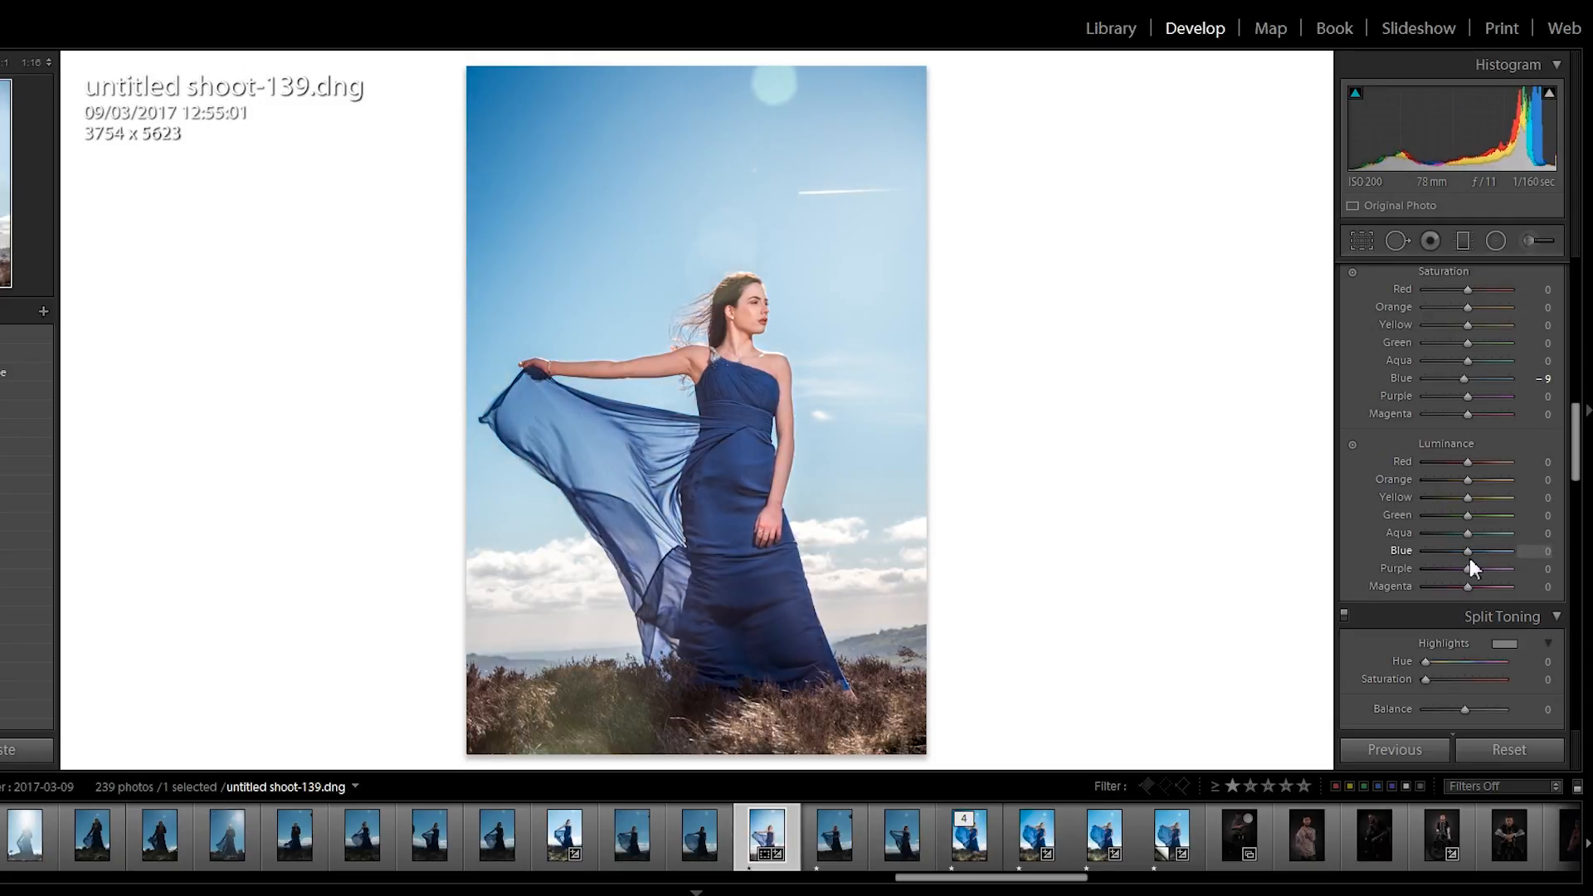
{"action": "left_click_drag", "start_coordinate": [1470, 568], "coordinate": [1467, 568]}
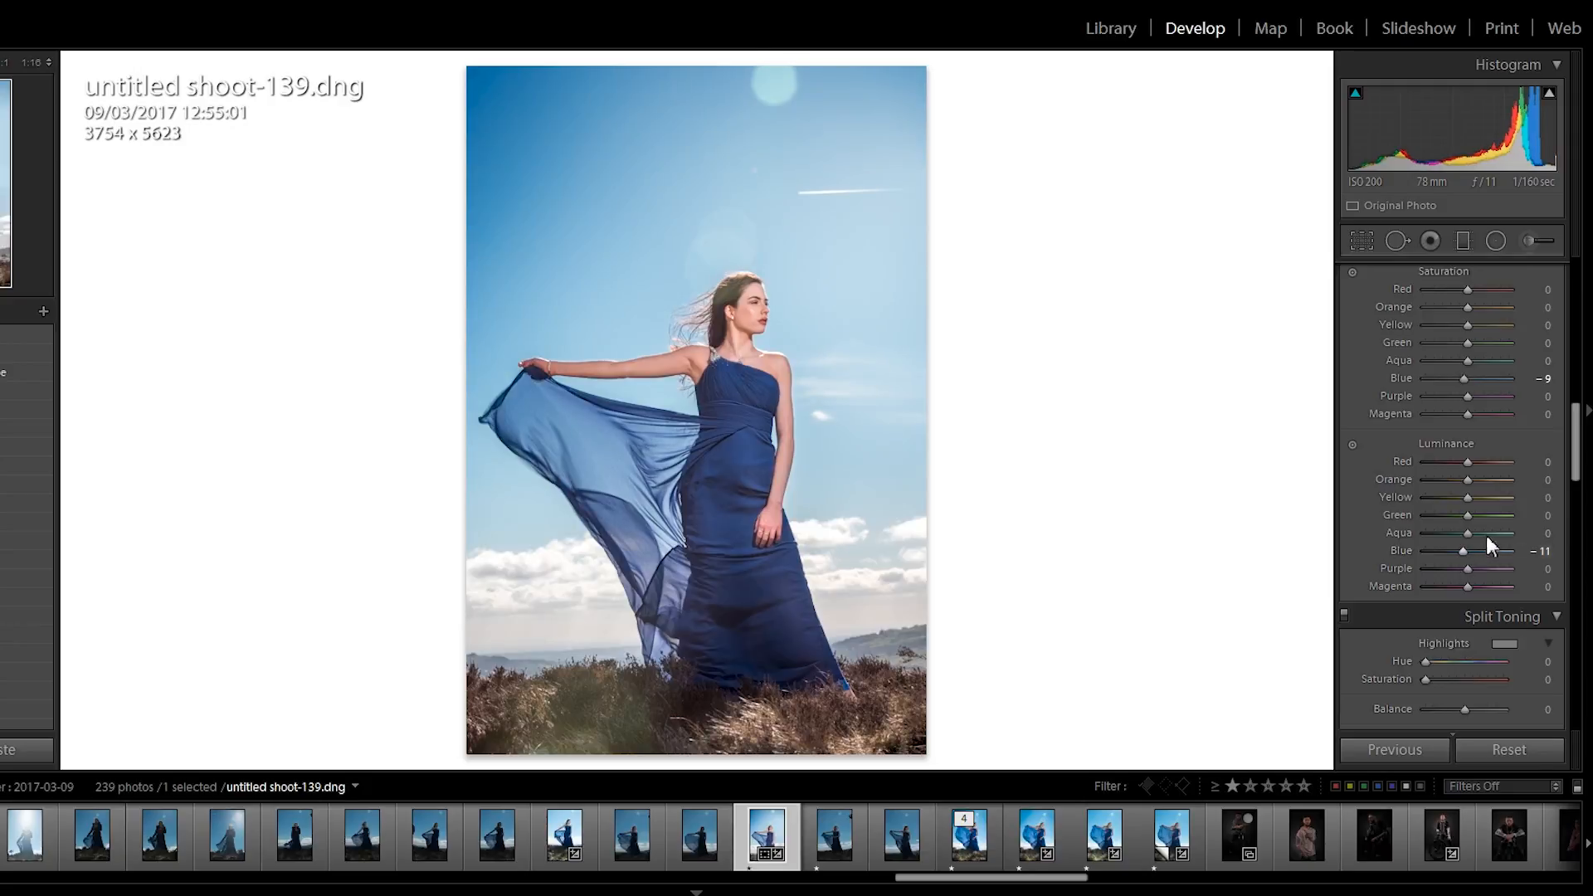
{"action": "left_click_drag", "start_coordinate": [1462, 377], "coordinate": [1471, 375]}
Set the noise reduction Luminance to 20 and the sharpening Amount to 80.
{"action": "left_click_drag", "start_coordinate": [1572, 423], "coordinate": [1581, 532]}
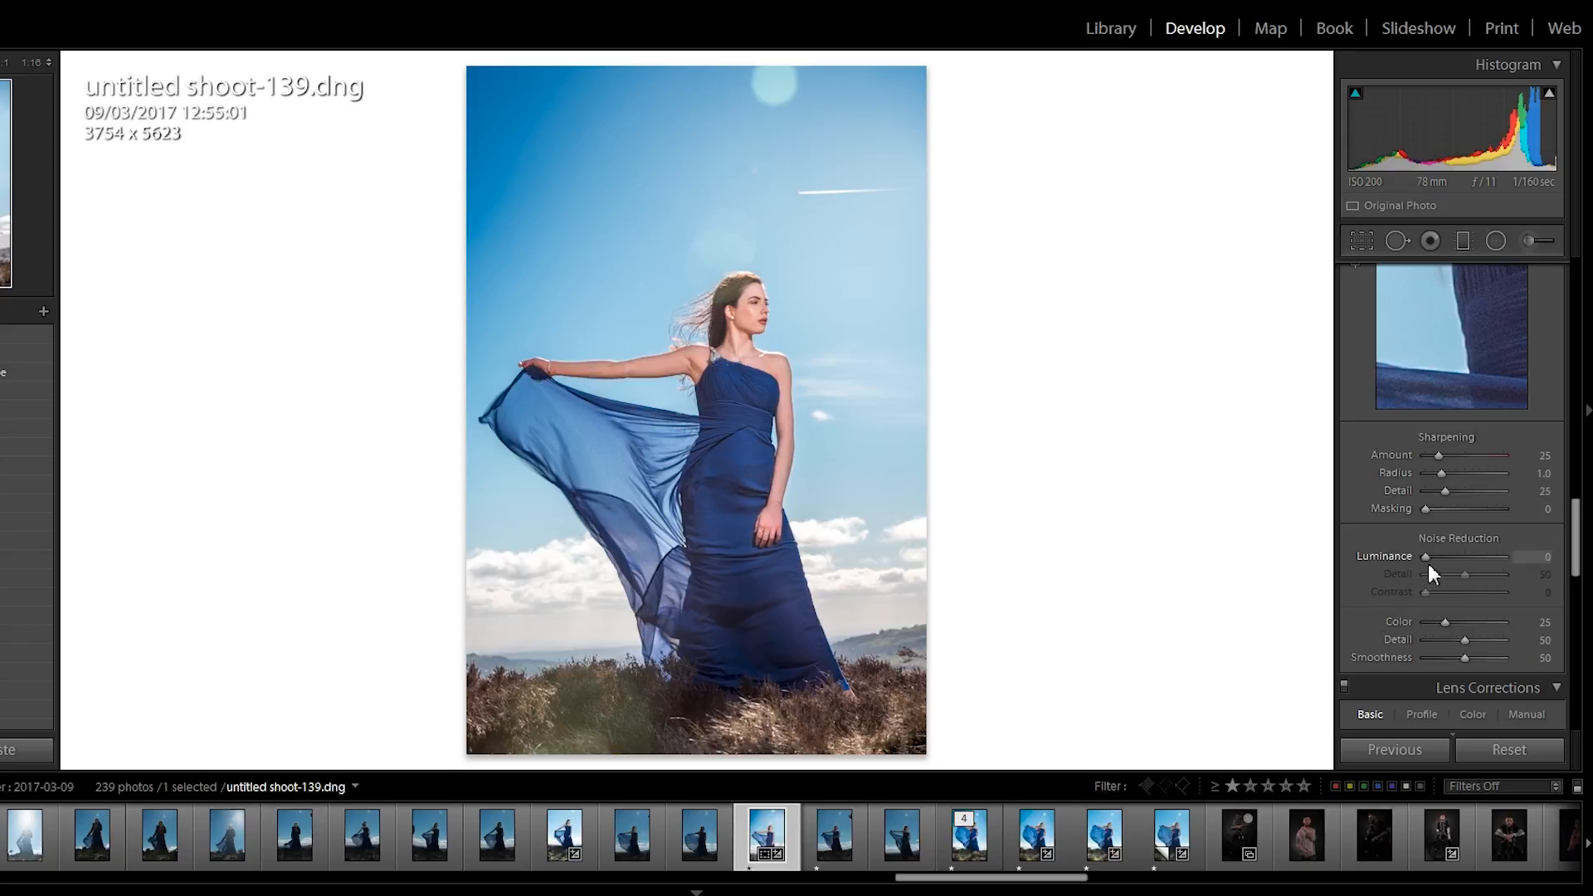
{"action": "left_click_drag", "start_coordinate": [1427, 564], "coordinate": [1427, 557]}
{"action": "mouse_move", "coordinate": [1442, 555]}
{"action": "left_mouse_down"}
{"action": "mouse_move", "coordinate": [1426, 565]}
{"action": "mouse_move", "coordinate": [1445, 557]}
{"action": "left_mouse_up"}
{"action": "left_click_drag", "start_coordinate": [1444, 458], "coordinate": [1470, 465]}
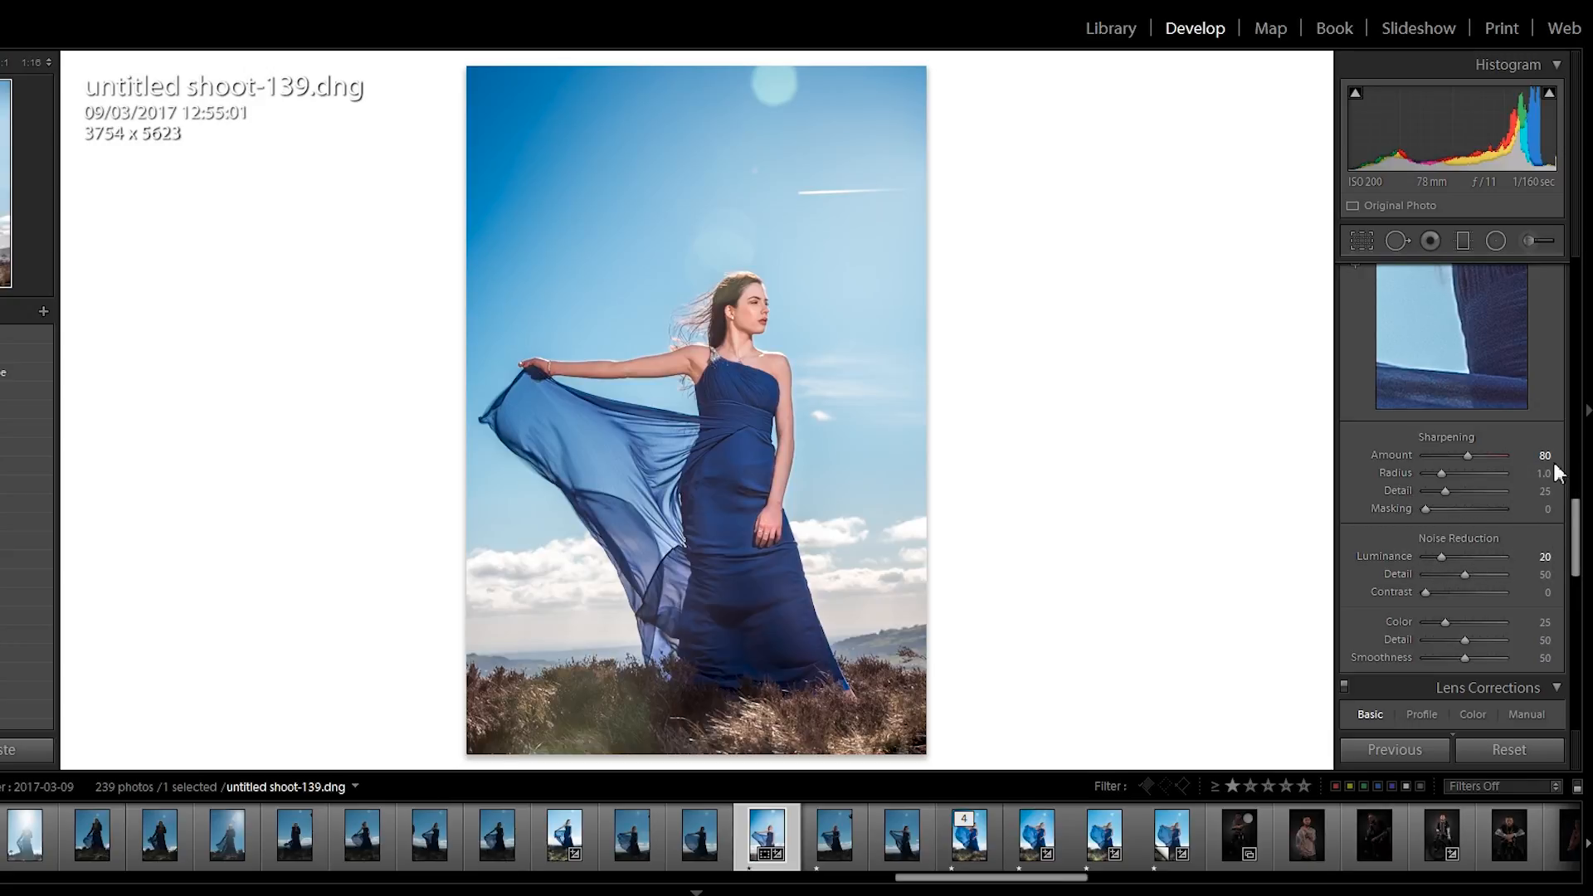
Inspect the sharpened photo up close and compare the before and after versions side by side.
{"action": "left_click", "coordinate": [921, 459]}
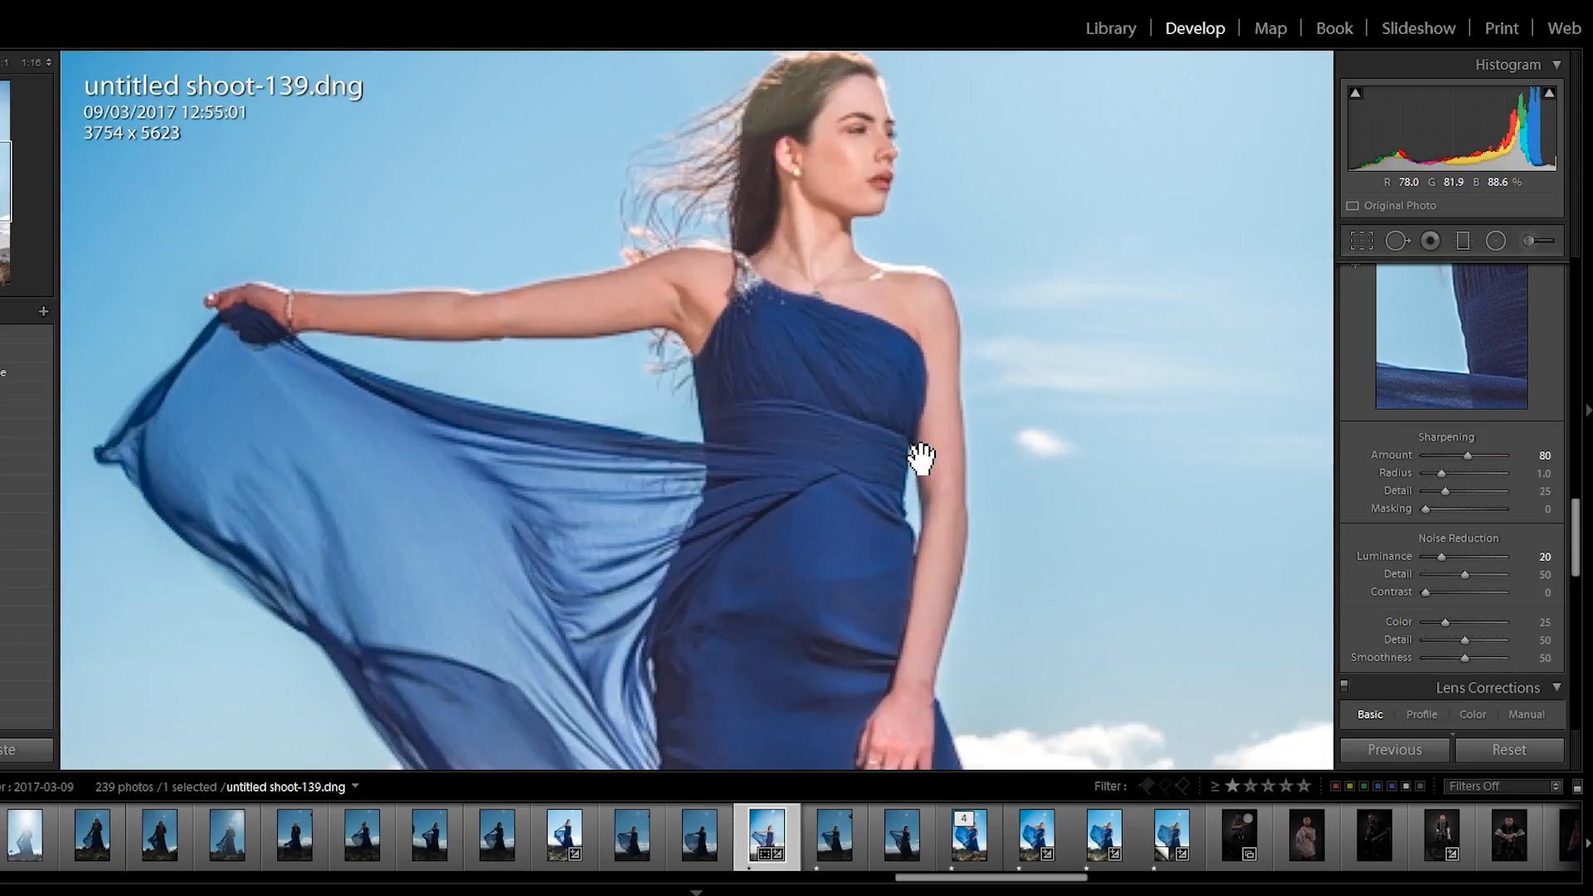
{"action": "left_click", "coordinate": [921, 459]}
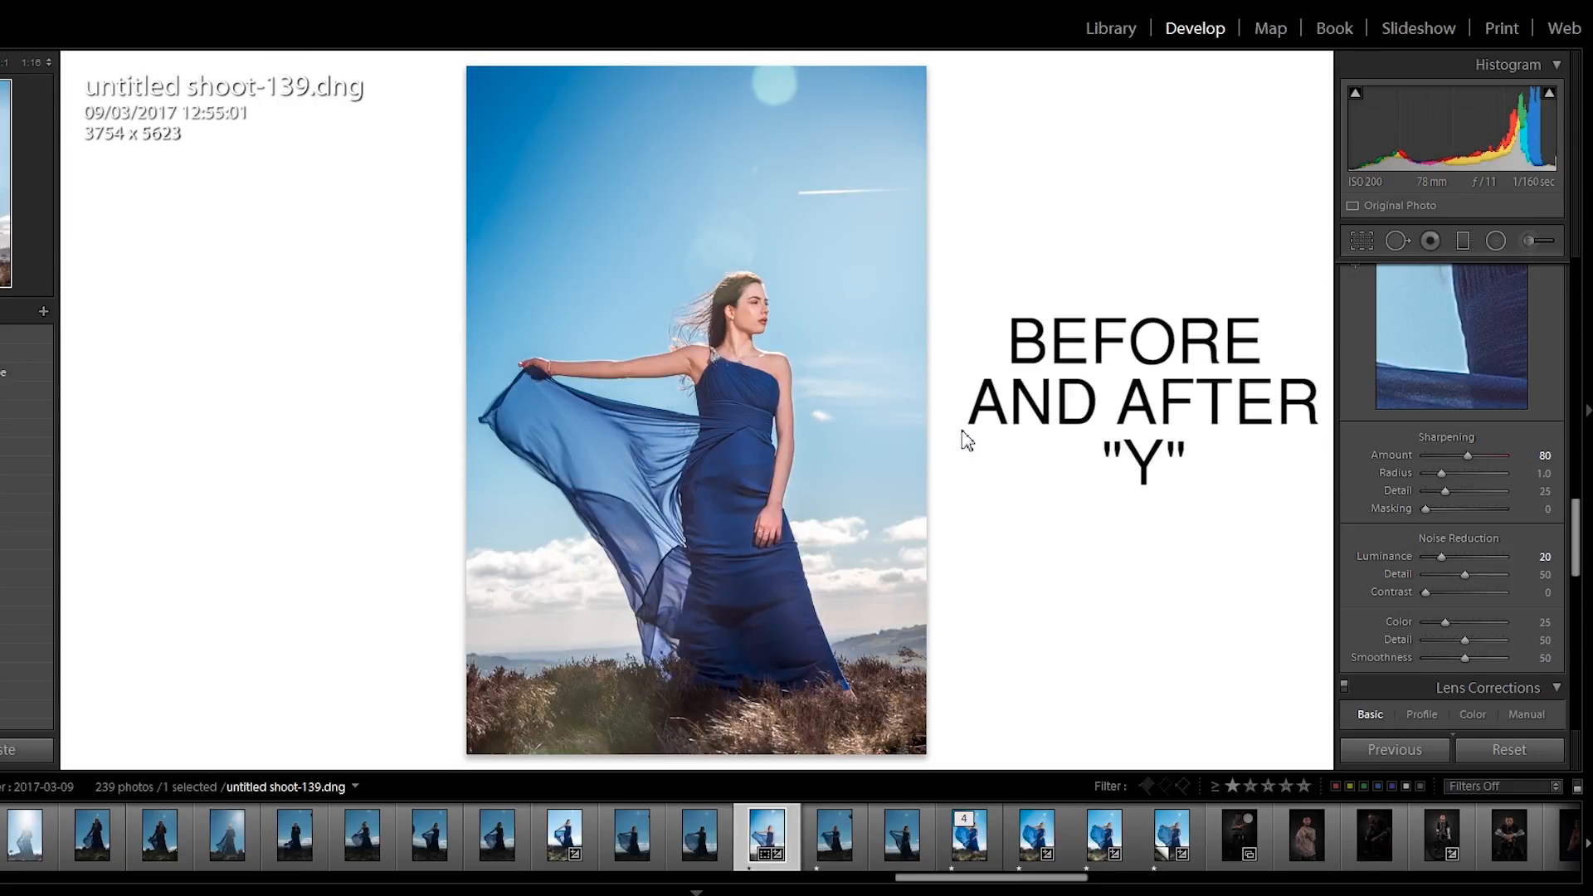
{"action": "key", "text": "y"}
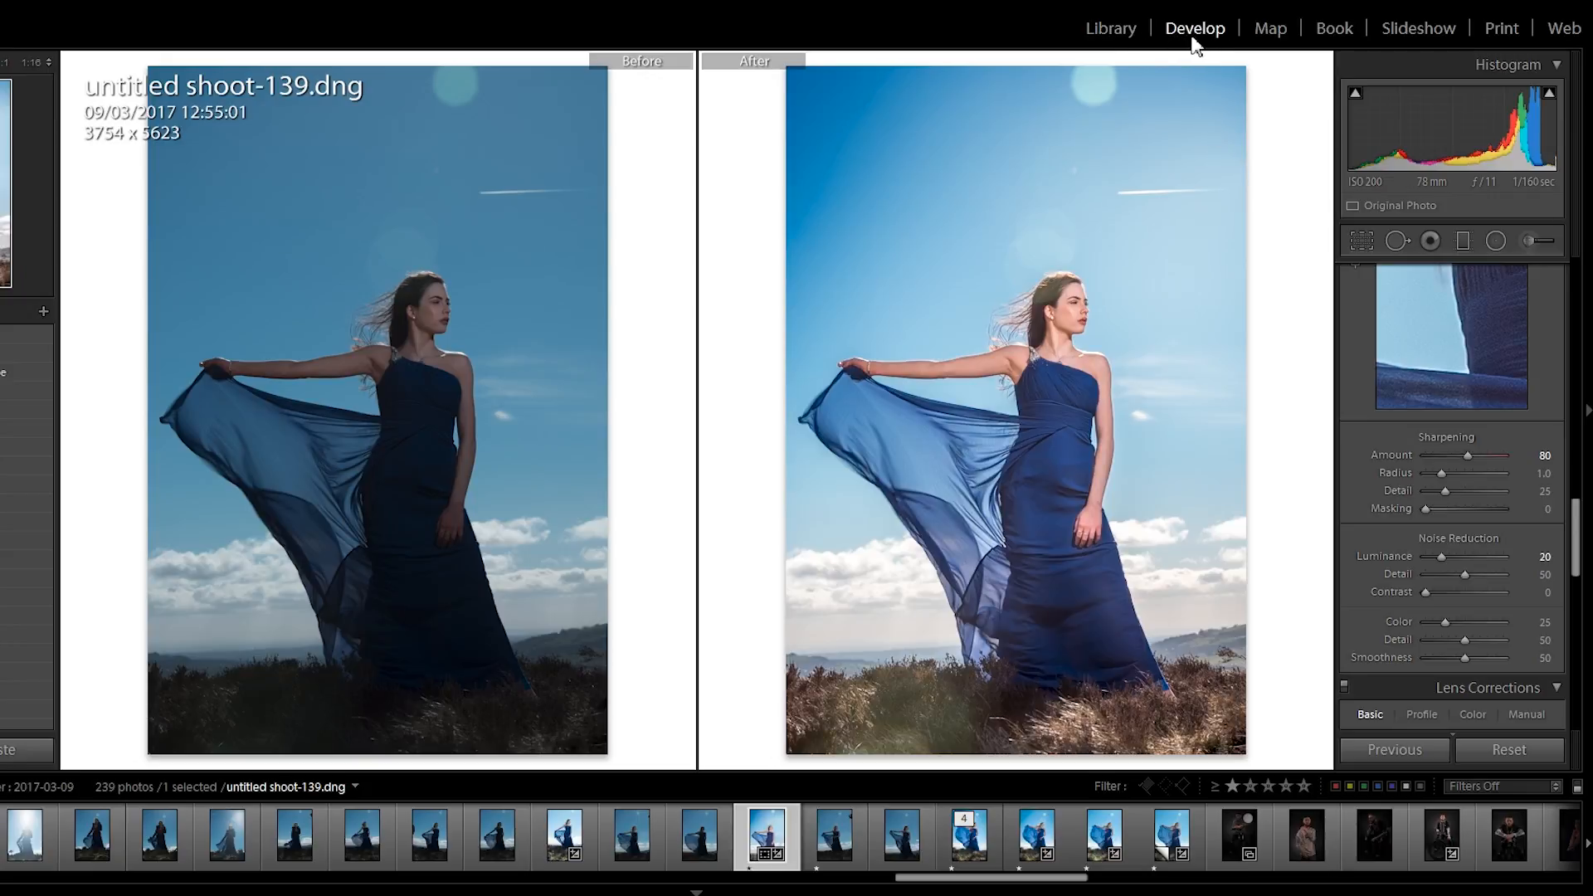
{"action": "key", "text": "y"}
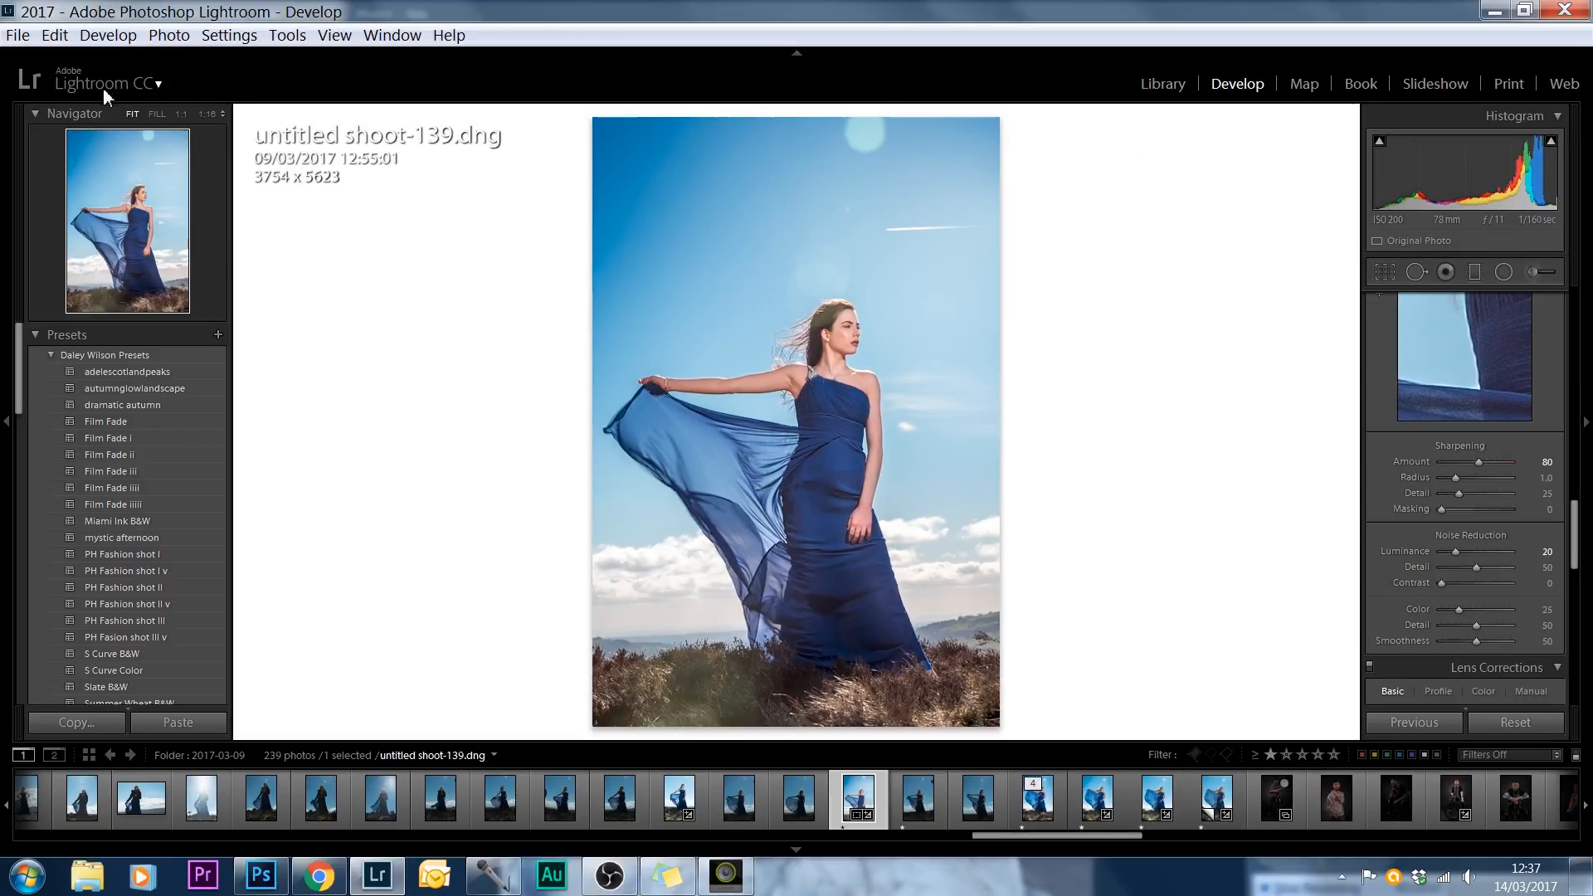
Start exporting the photo to the hard drive with a specific folder as the export location.
{"action": "left_click", "coordinate": [18, 35]}
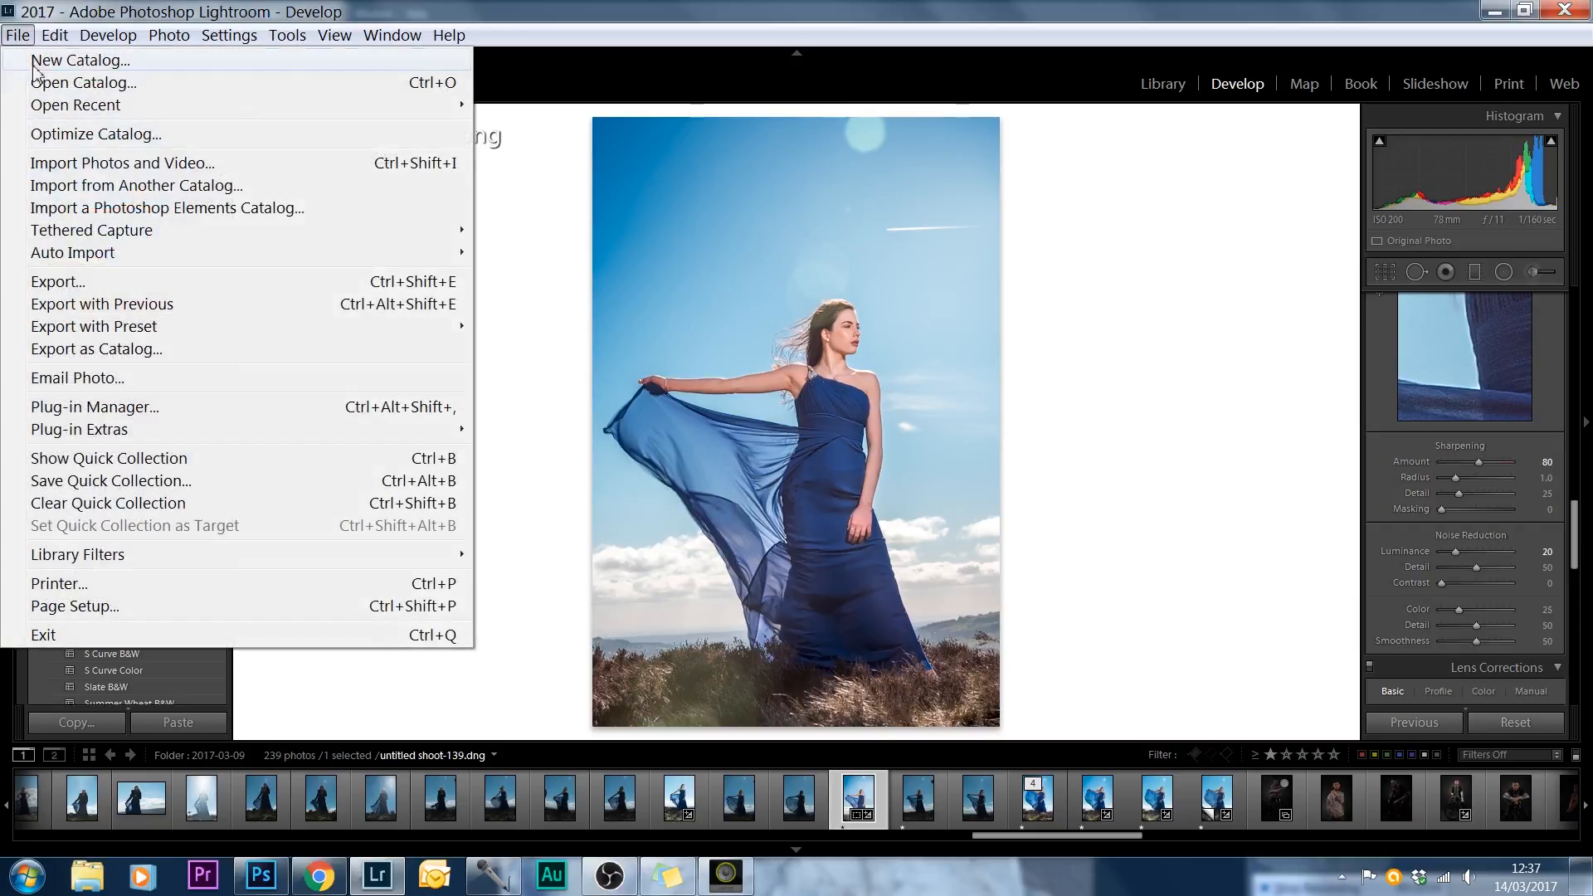
{"action": "left_click", "coordinate": [83, 281]}
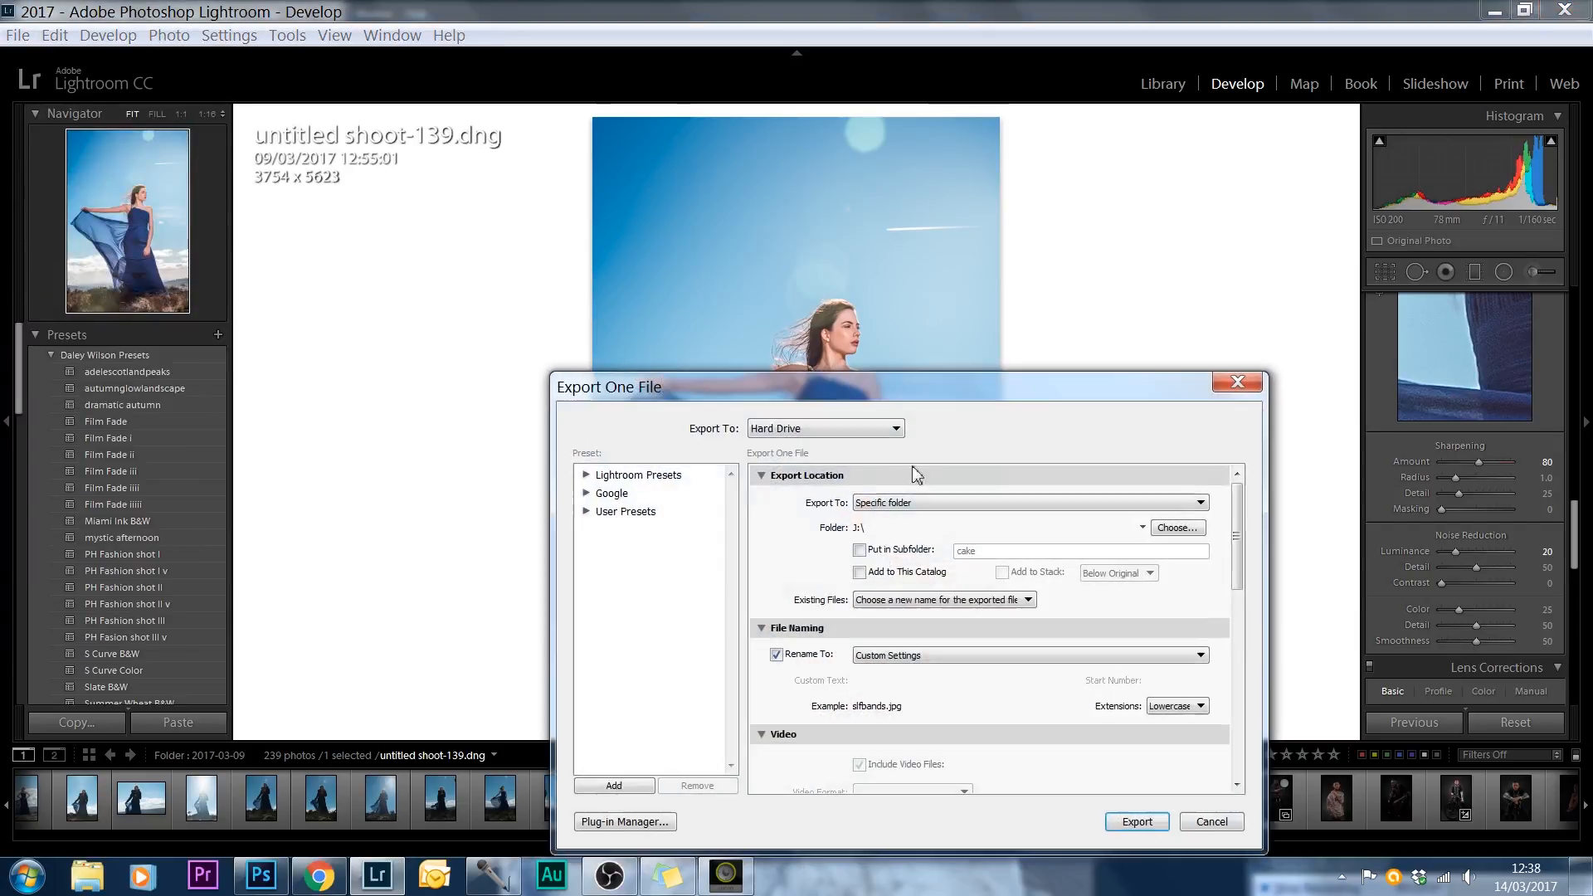
{"action": "left_click", "coordinate": [1200, 503]}
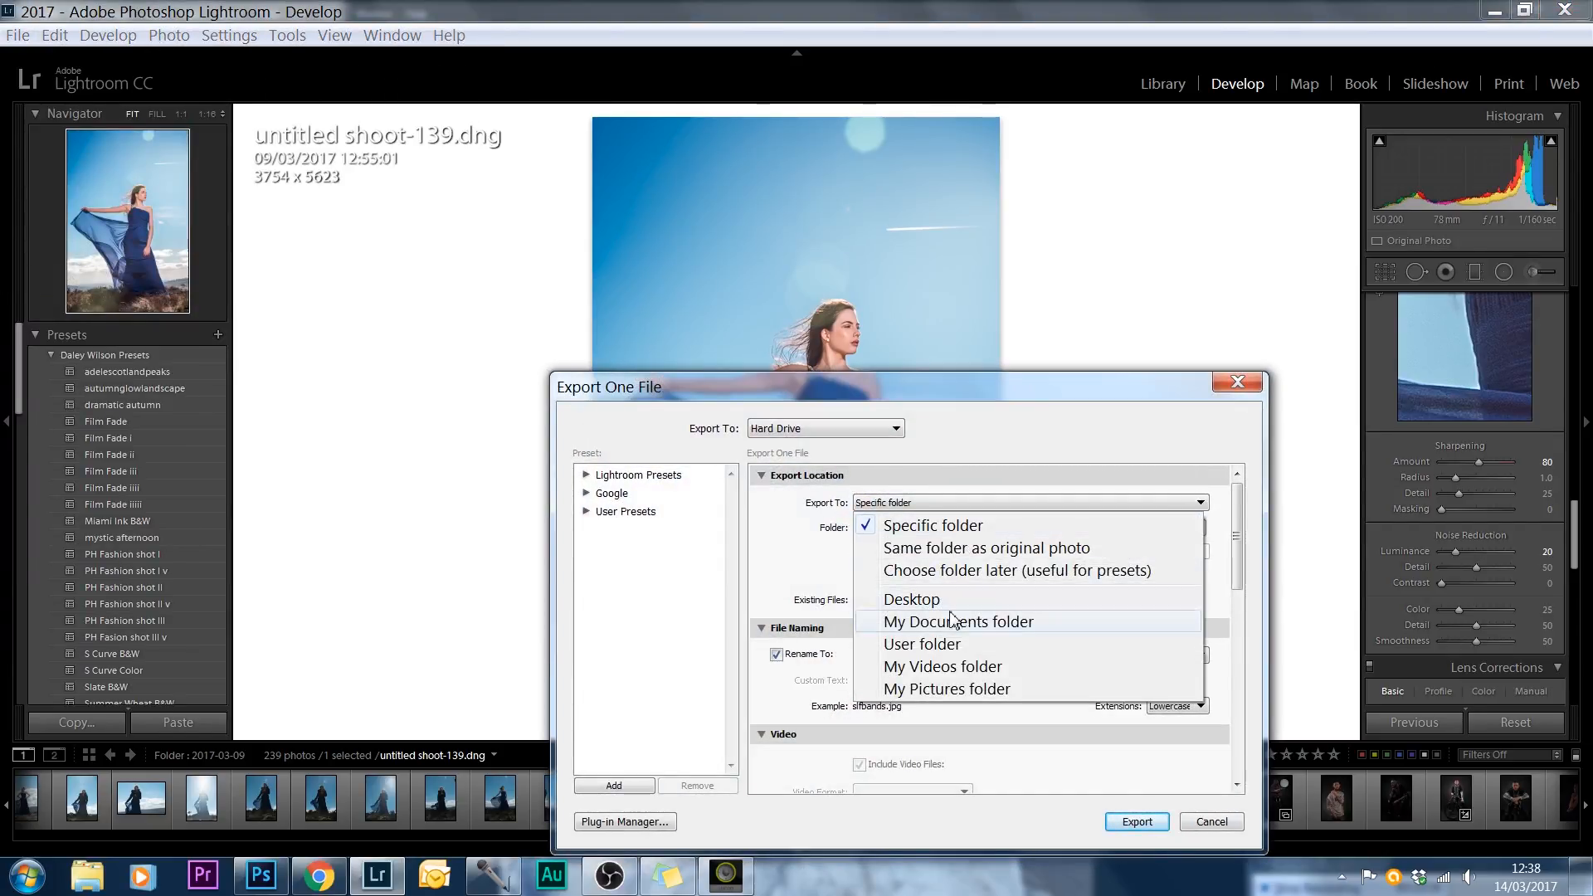
{"action": "left_click", "coordinate": [929, 525]}
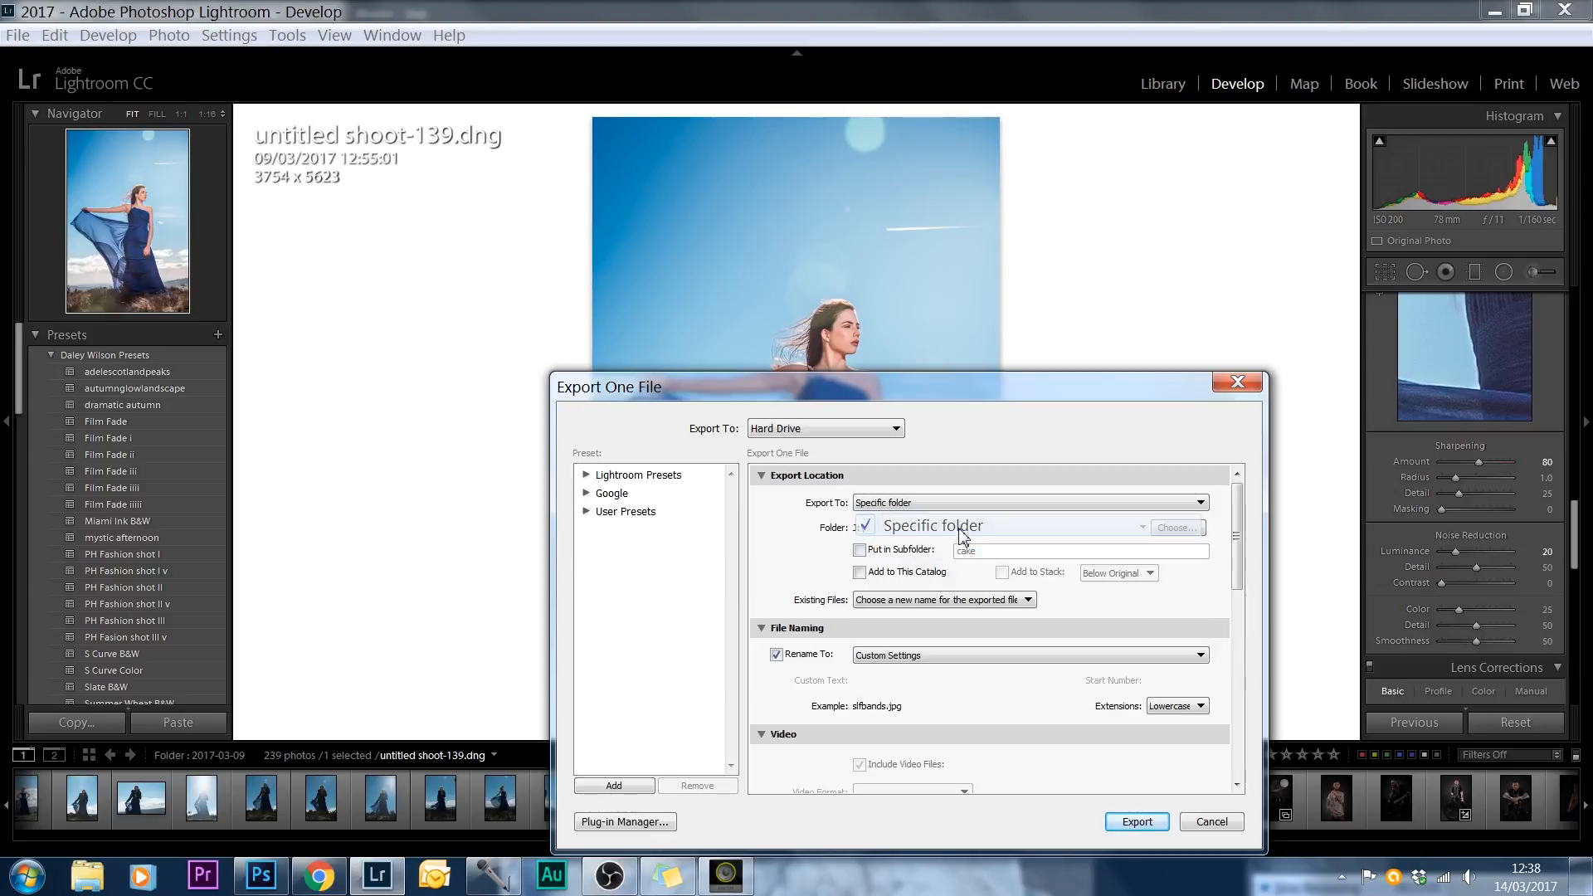
Choose the train folder on the Toshiba (K:) drive as the export destination.
{"action": "left_click", "coordinate": [1178, 528]}
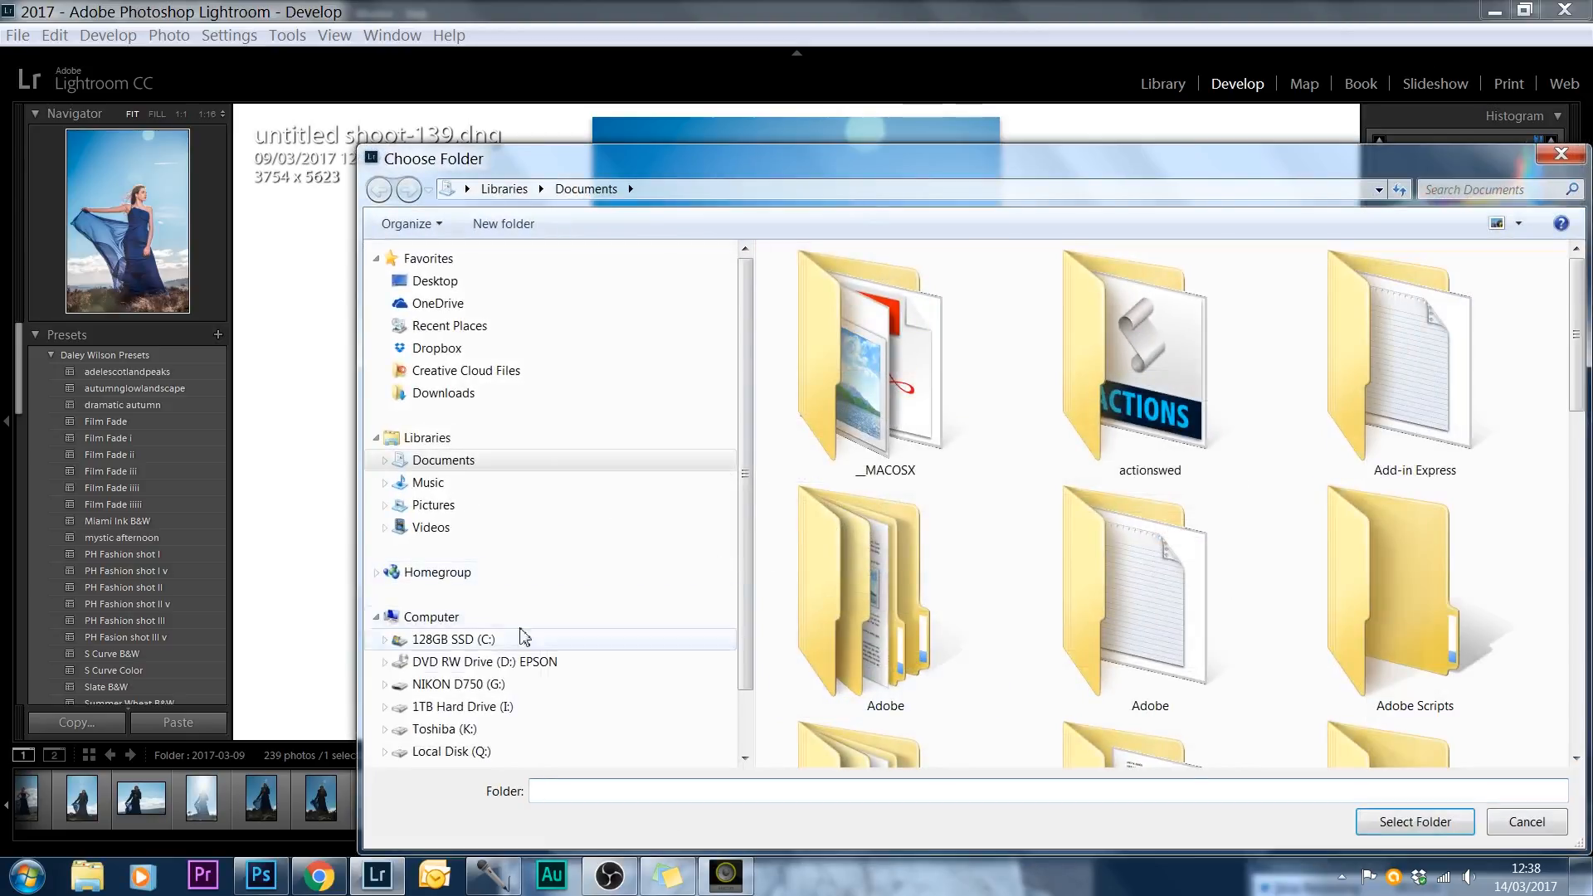
{"action": "left_click", "coordinate": [444, 729]}
{"action": "scroll", "coordinate": [1551, 605], "scroll_direction": "down", "scroll_amount": 10}
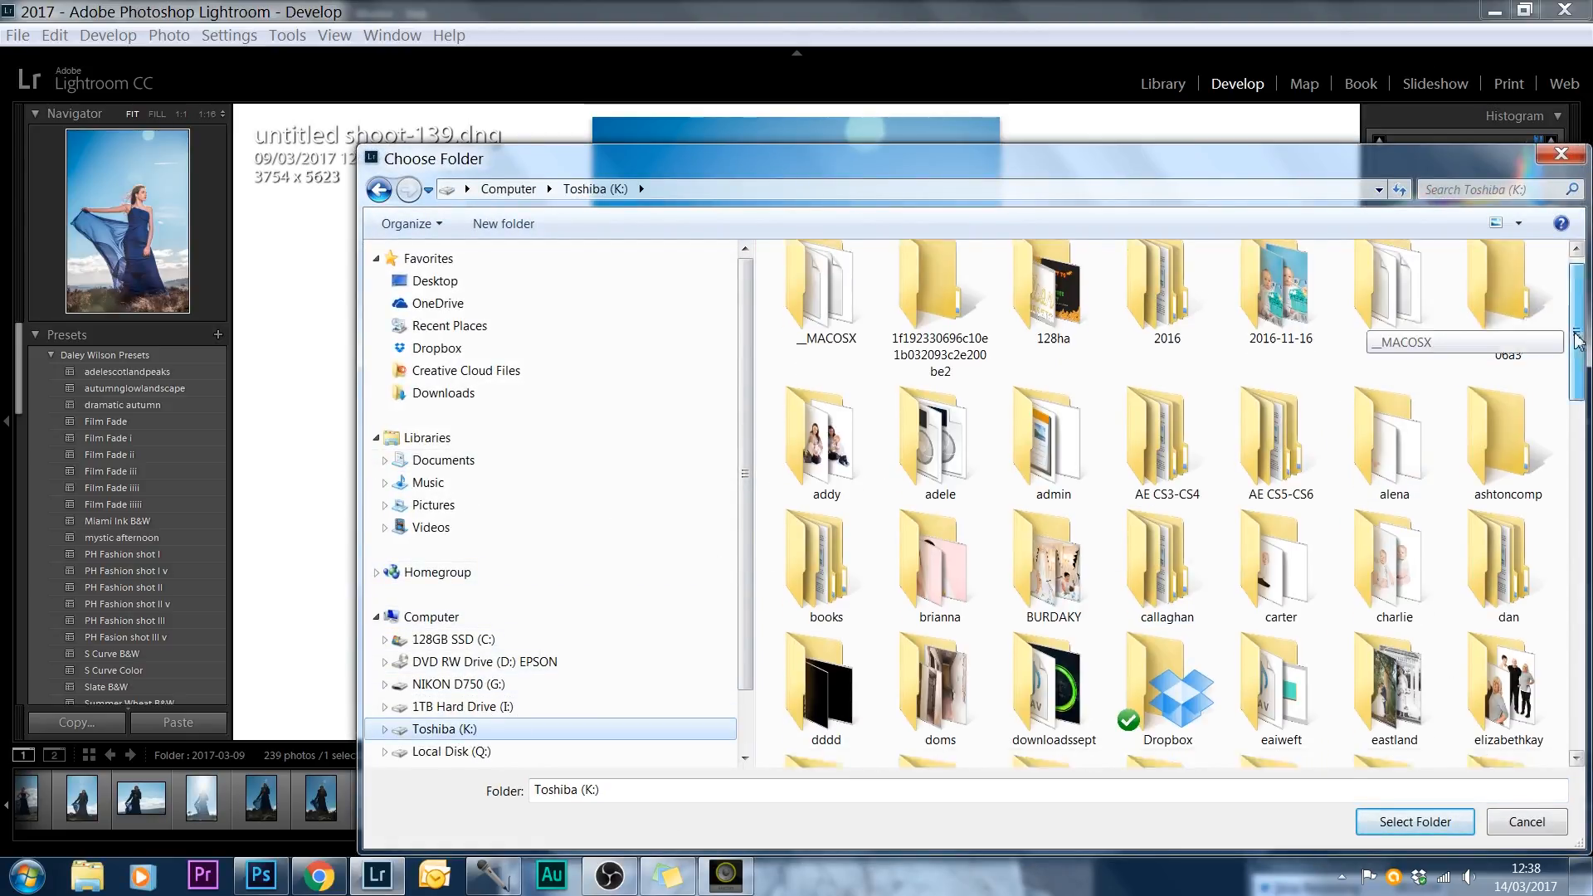
{"action": "scroll", "coordinate": [1551, 606], "scroll_direction": "down", "scroll_amount": 2}
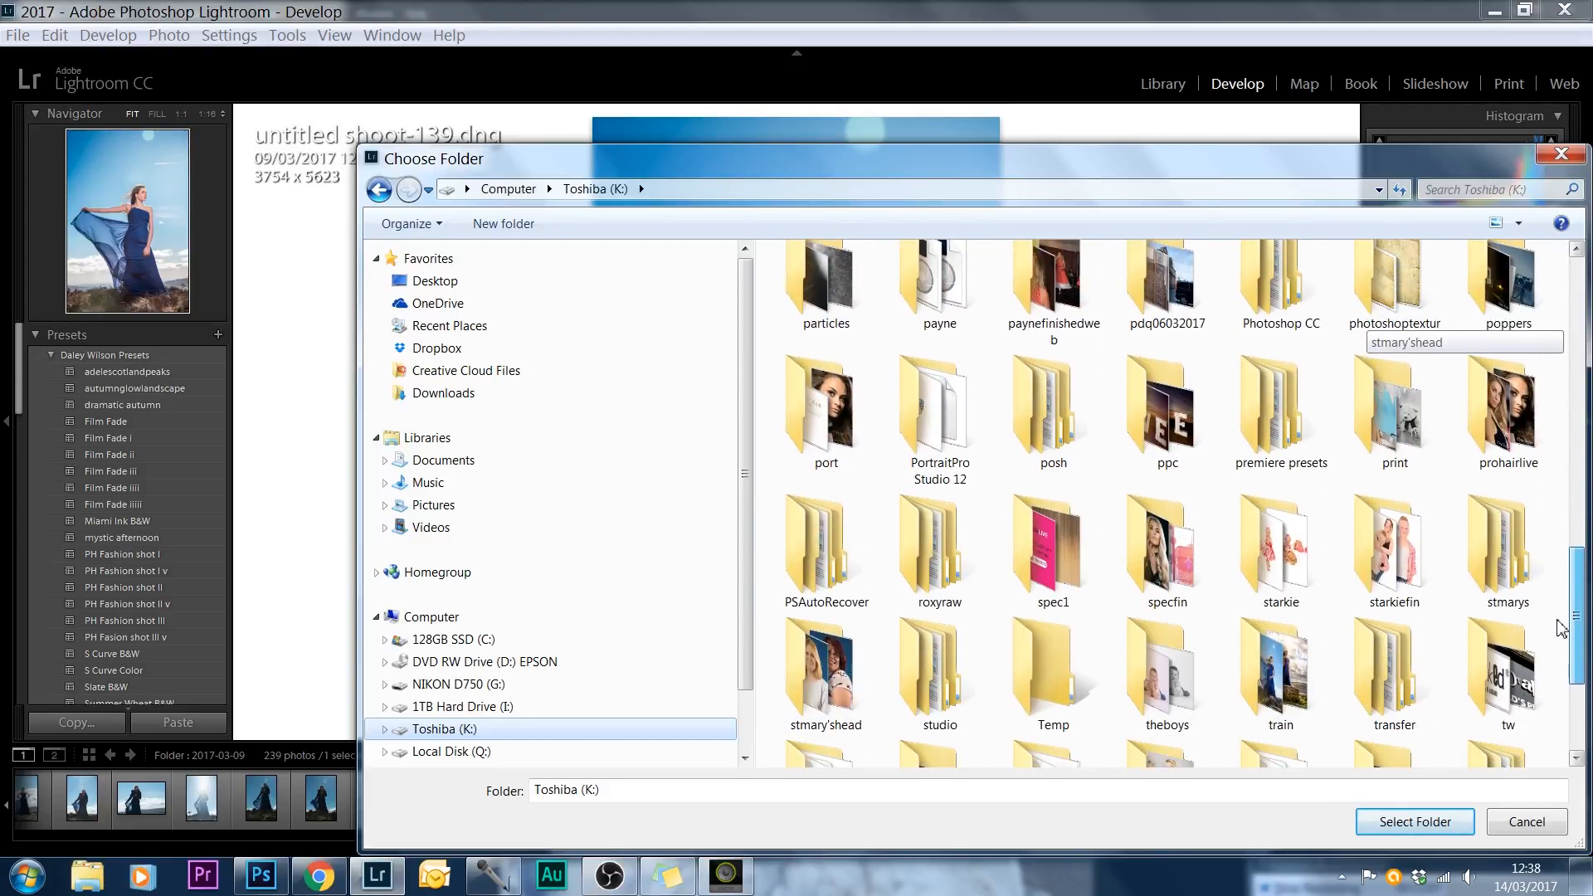
{"action": "double_click", "coordinate": [1310, 604]}
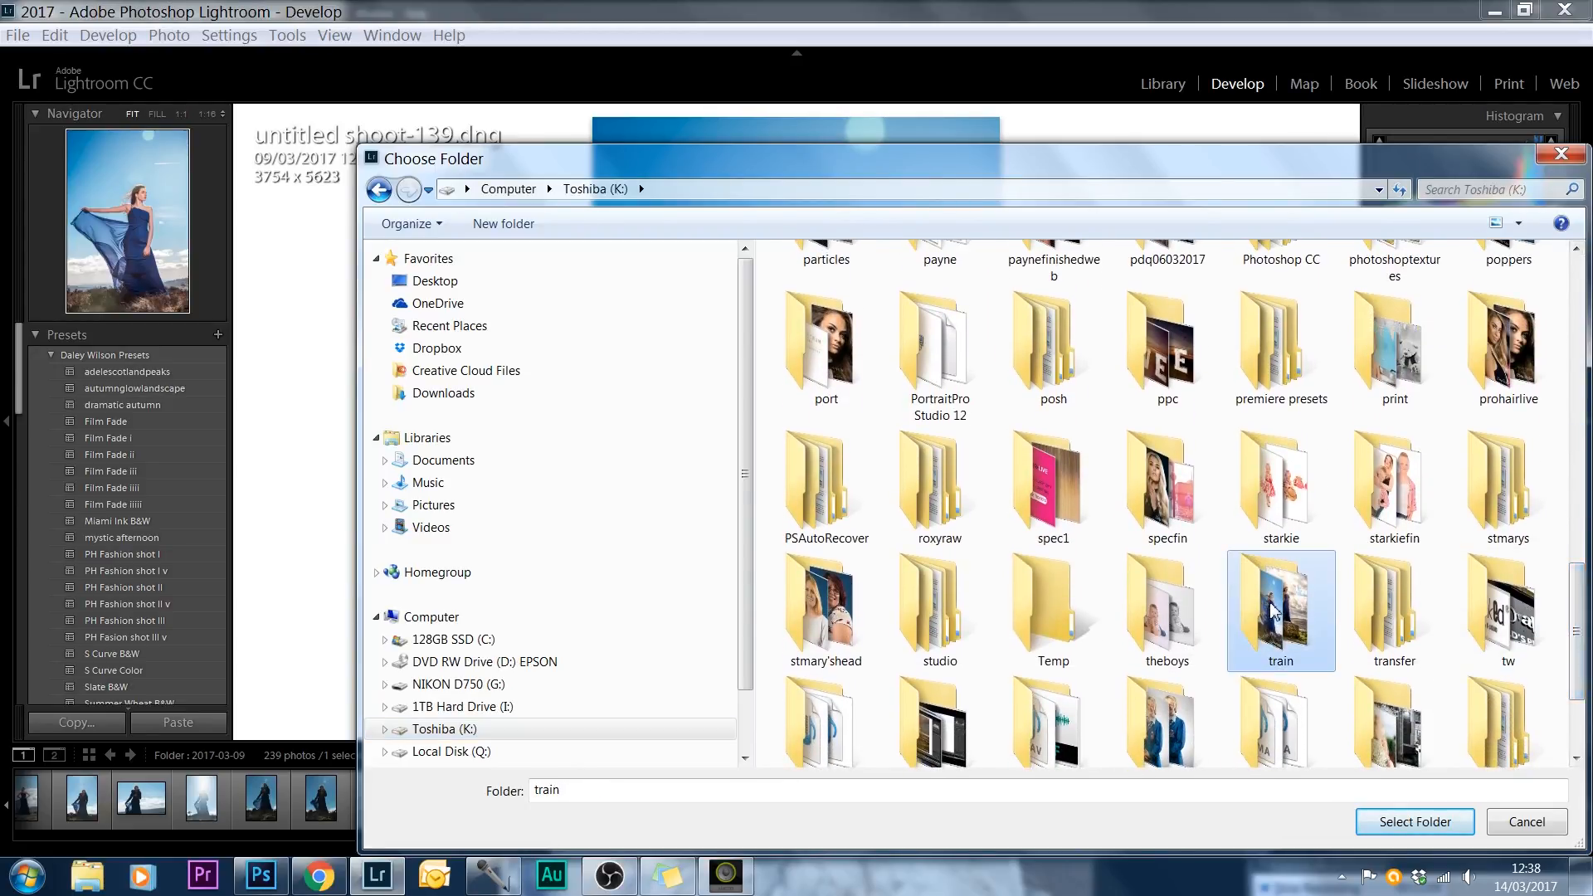
{"action": "left_click", "coordinate": [1401, 823]}
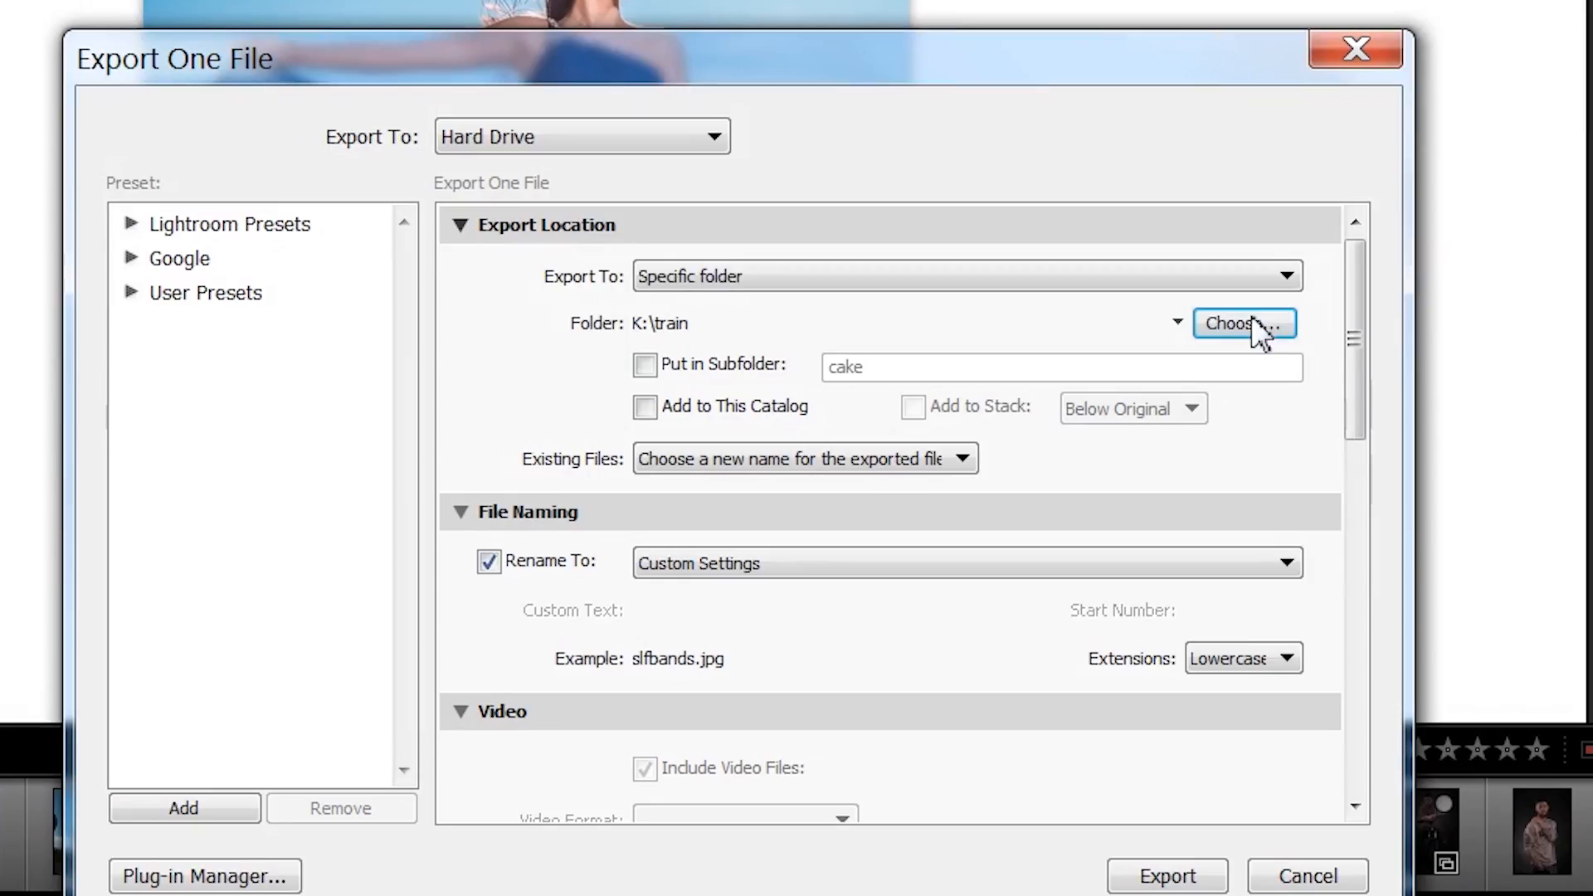
Use the filename template editor to name the exported file toot.
{"action": "scroll", "coordinate": [1233, 537], "scroll_direction": "down", "scroll_amount": 2}
{"action": "left_click", "coordinate": [1292, 444]}
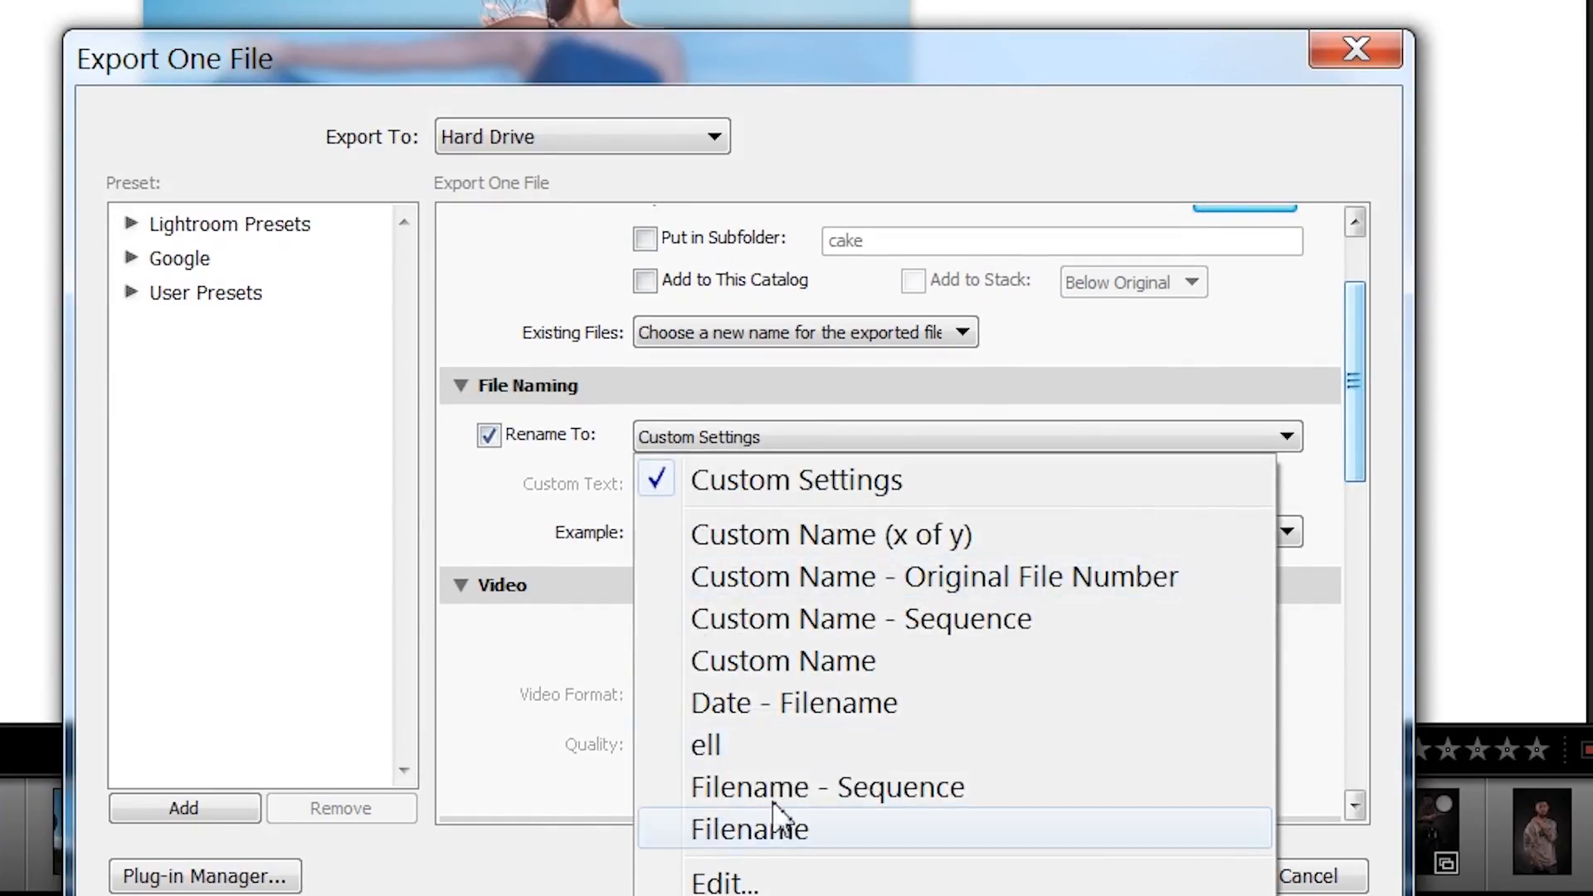
{"action": "left_click", "coordinate": [722, 881]}
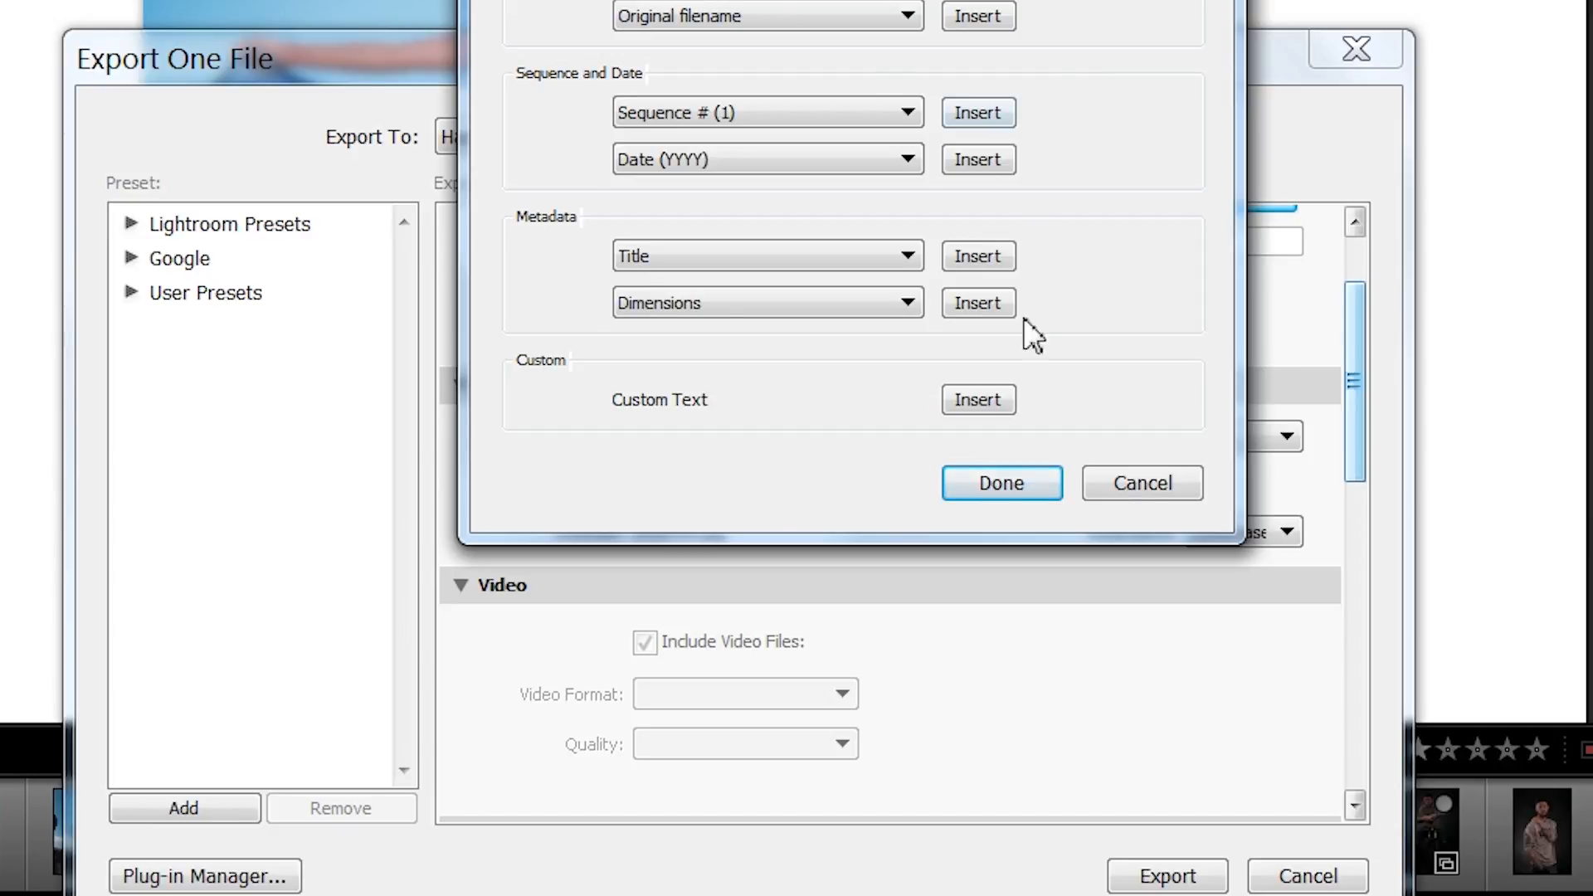
{"action": "left_click", "coordinate": [1004, 486]}
Keep the JPEG export in the sRGB color space and resize it to fit a long edge of 2048 pixels.
{"action": "left_click_drag", "start_coordinate": [1351, 436], "coordinate": [1372, 595]}
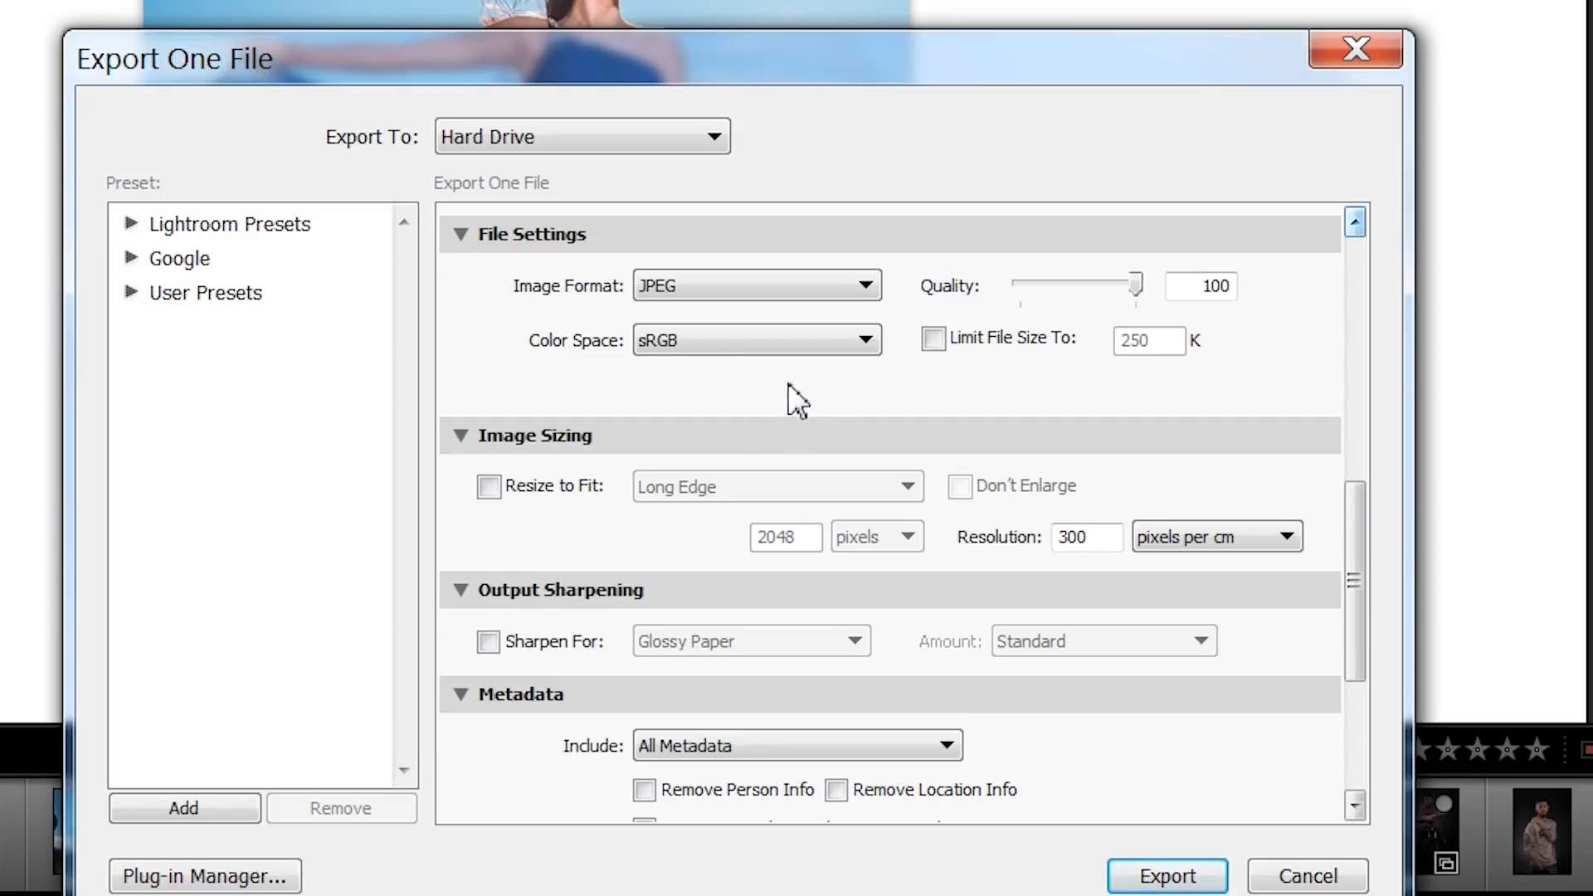
{"action": "left_click", "coordinate": [866, 341]}
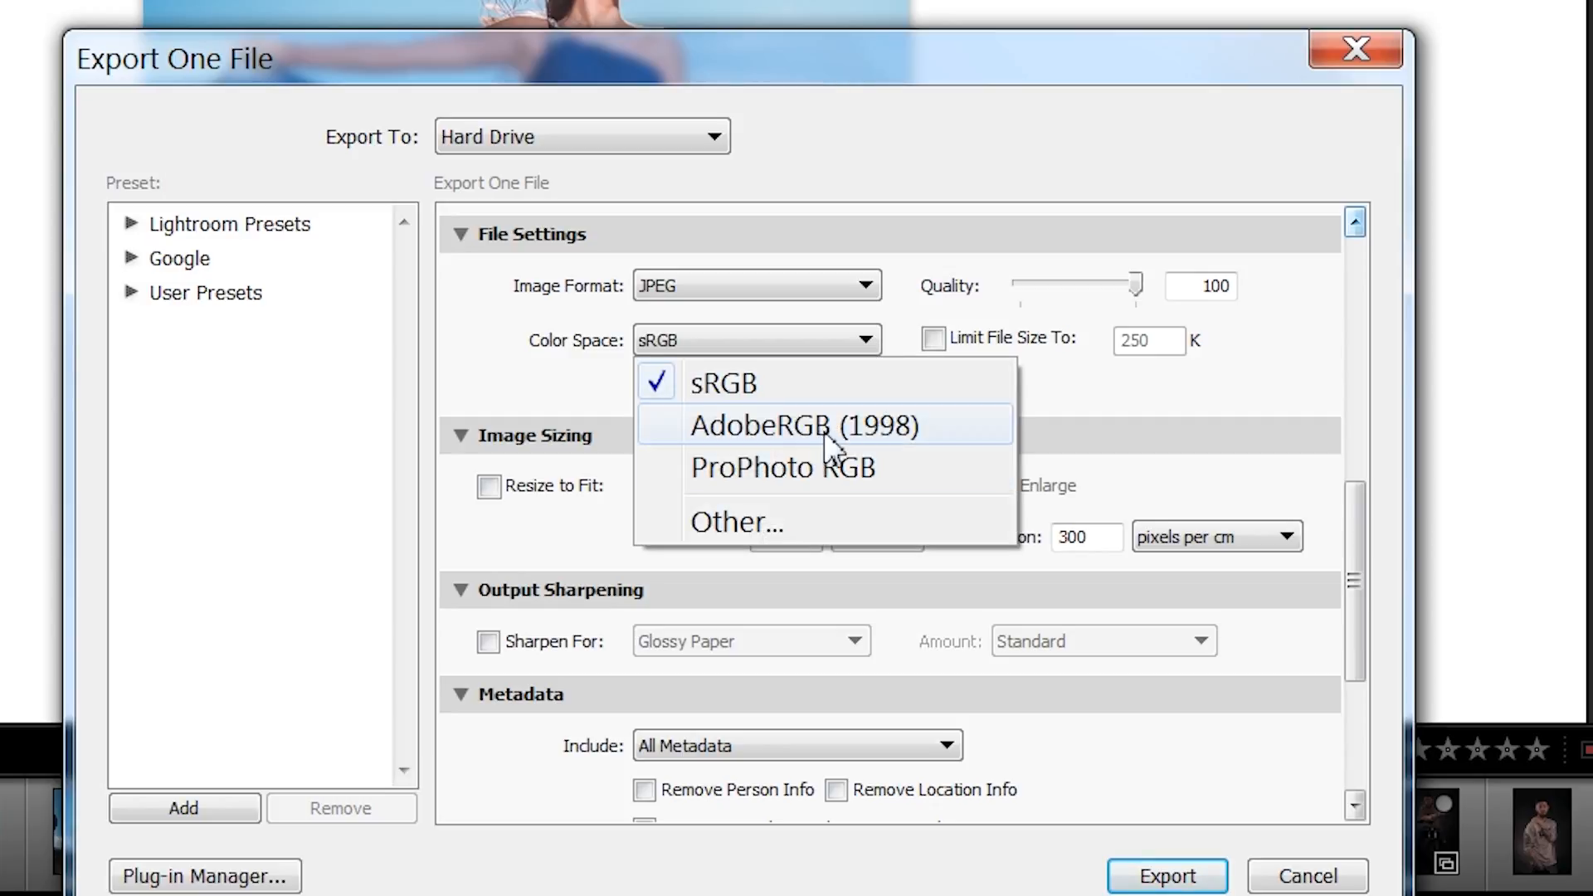
{"action": "left_click", "coordinate": [867, 342]}
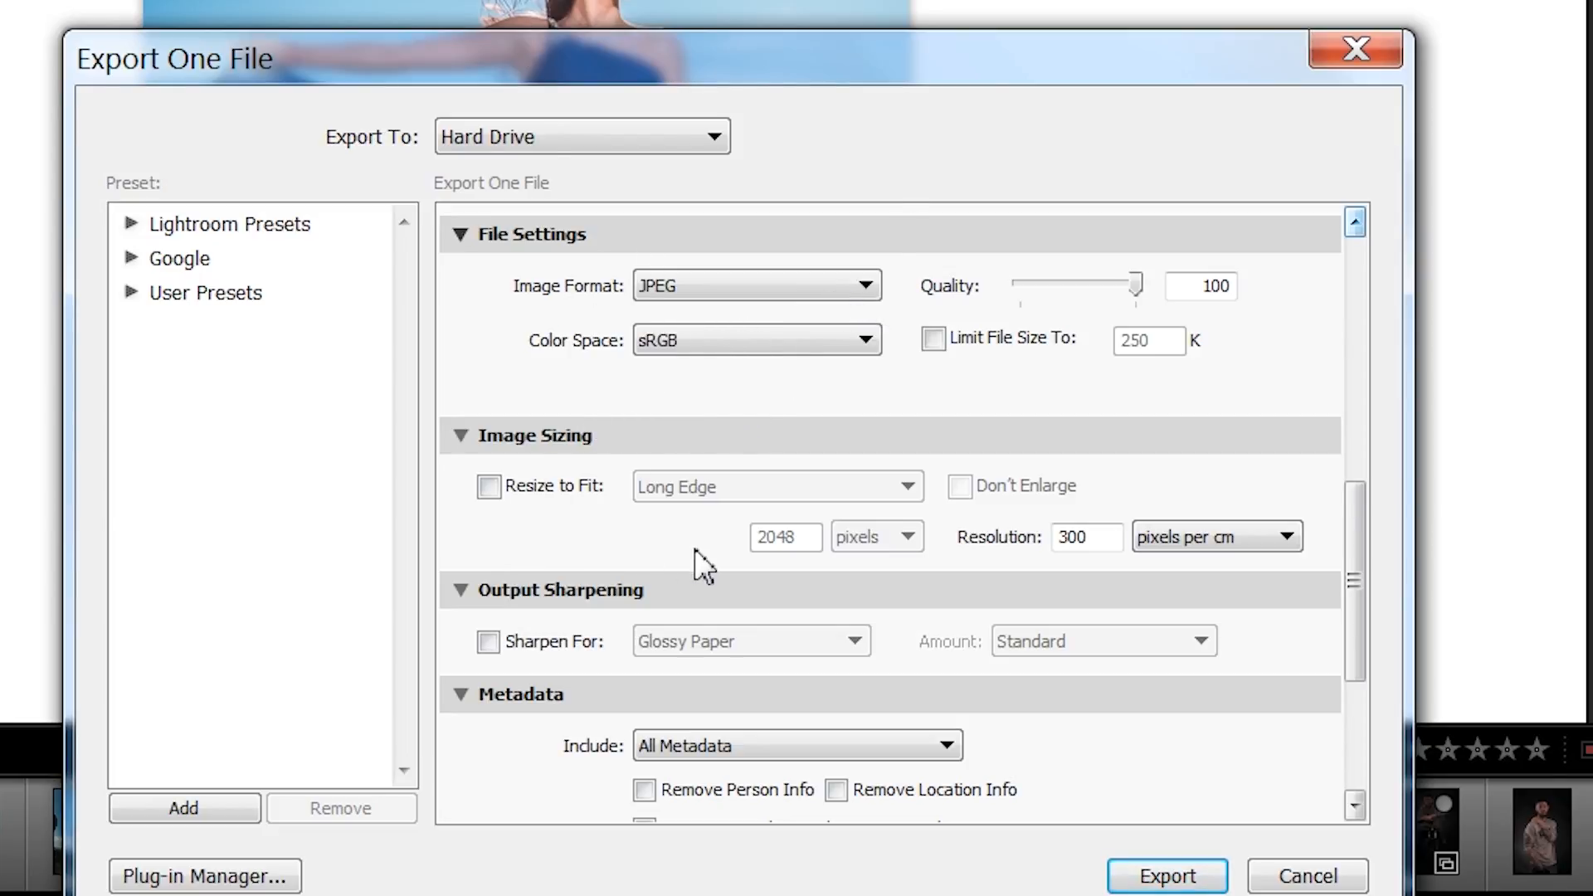
{"action": "left_click", "coordinate": [490, 487]}
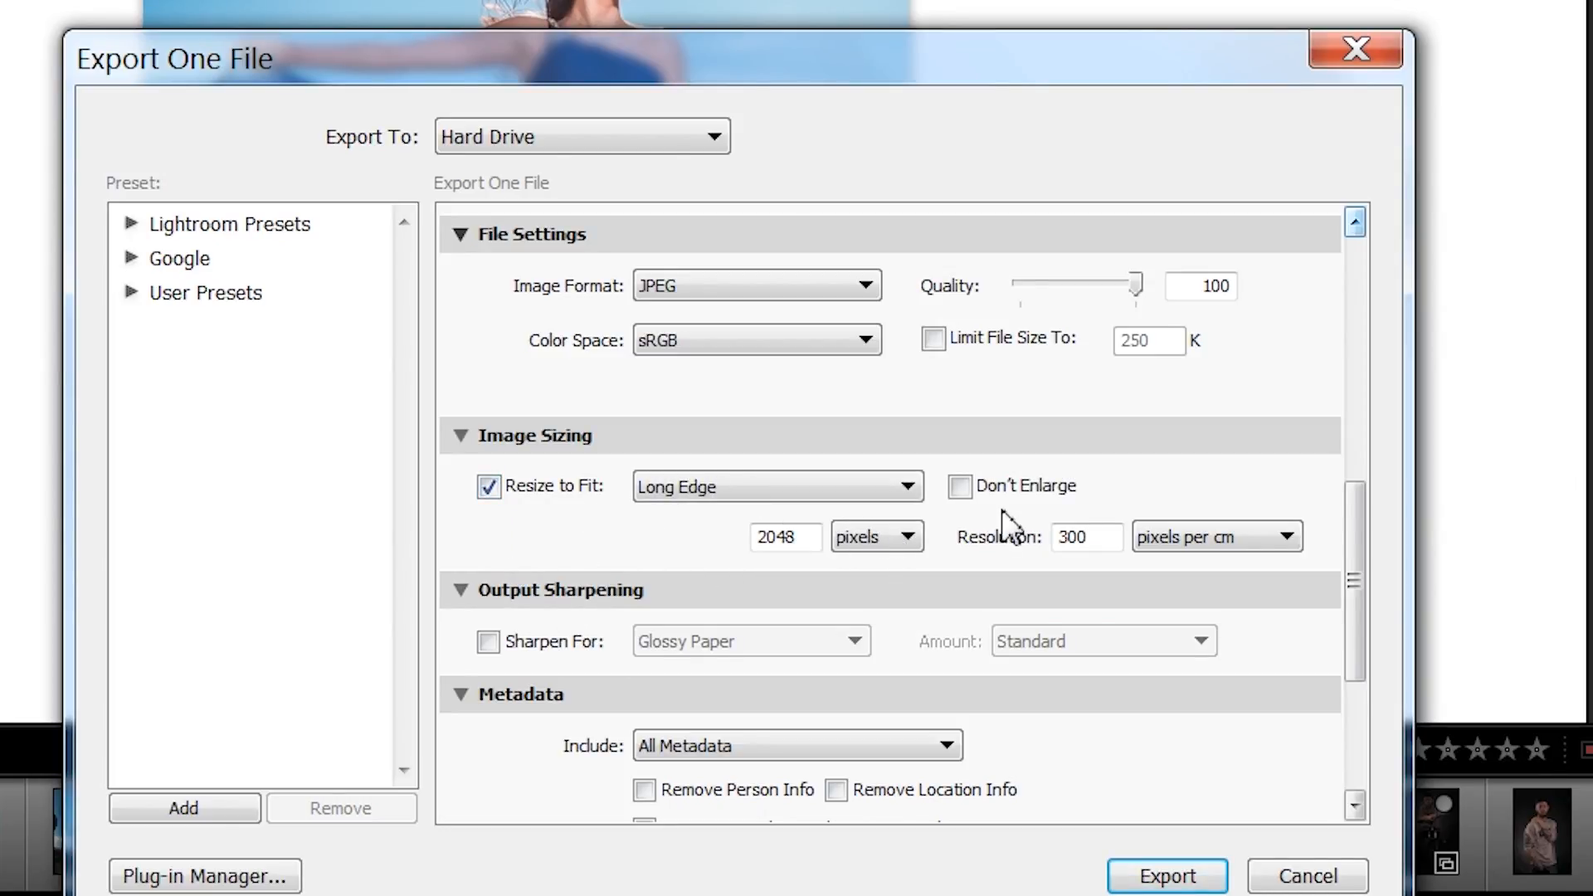
{"action": "left_click", "coordinate": [913, 489]}
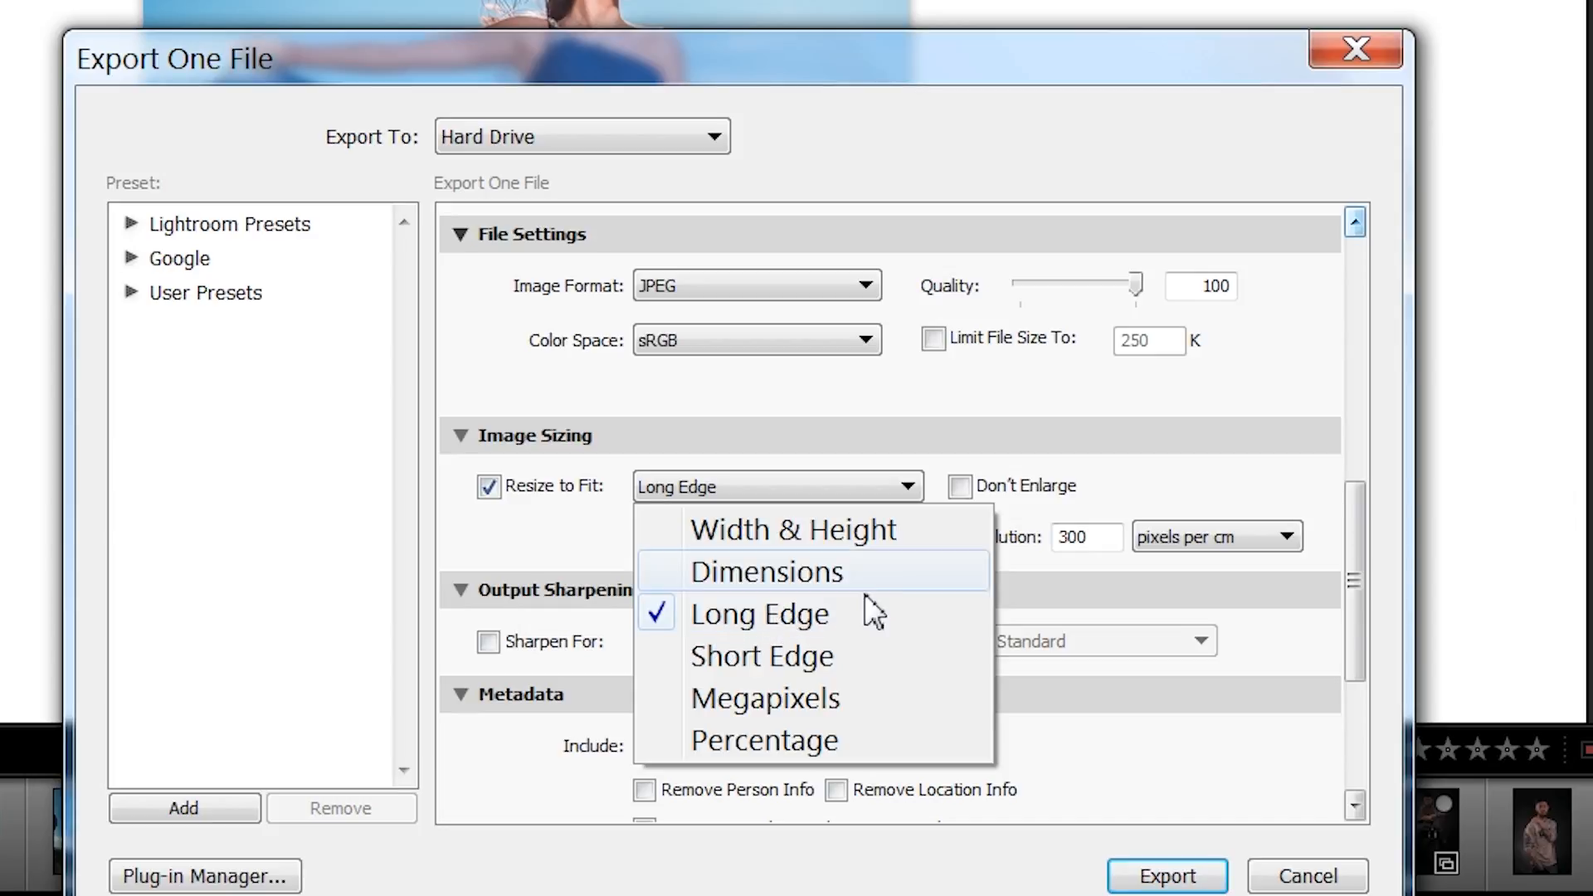
{"action": "left_click", "coordinate": [916, 495]}
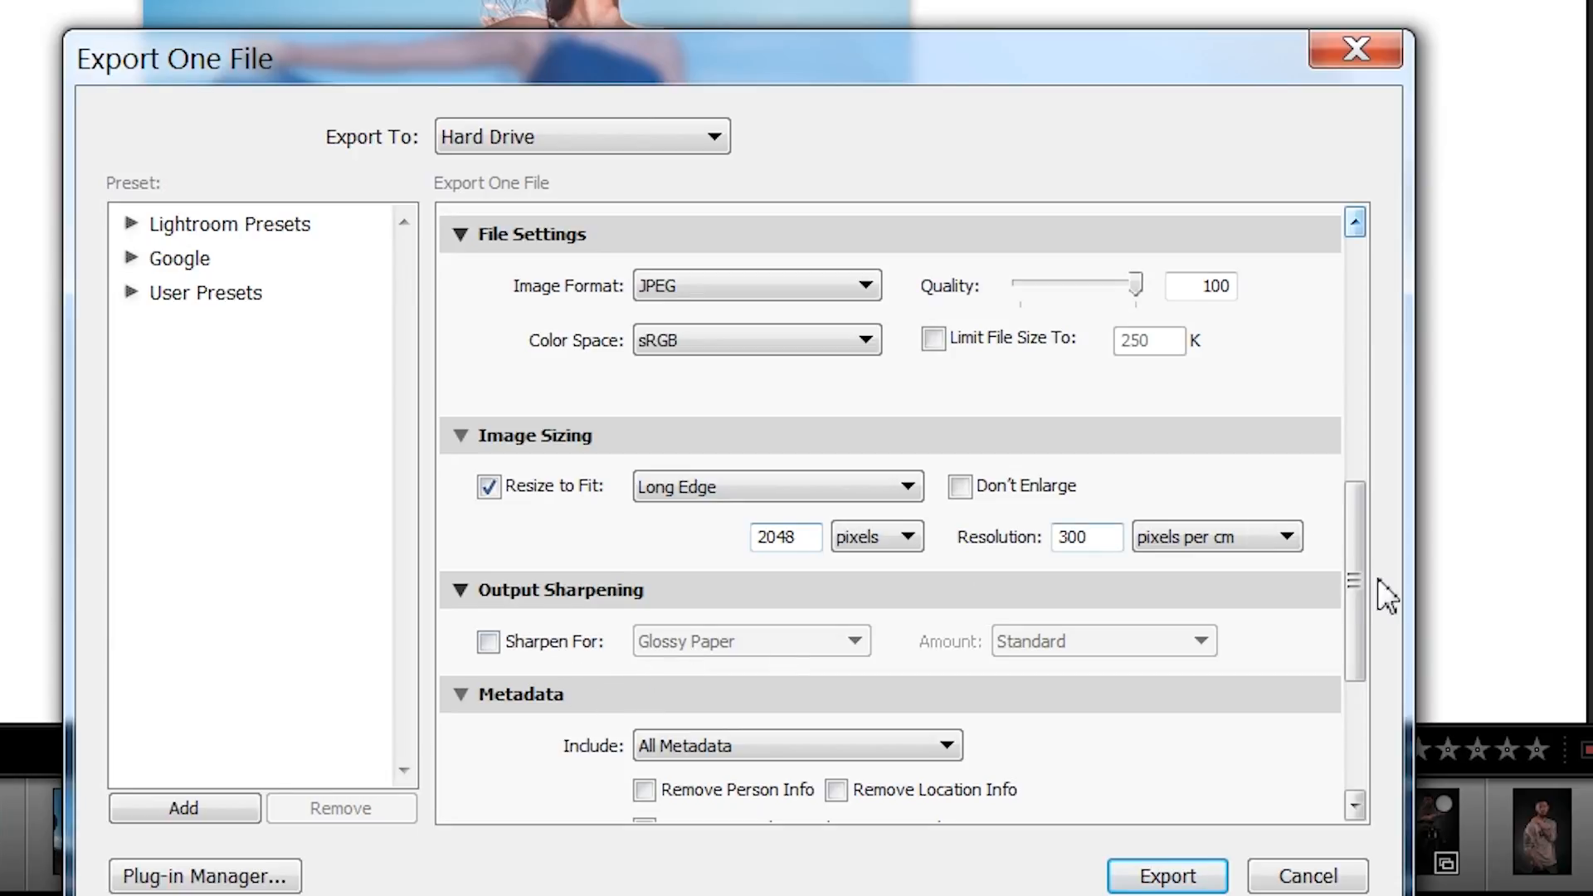
Export the photo and return to Lightroom after closing the exported image.
{"action": "left_click_drag", "start_coordinate": [1349, 575], "coordinate": [1366, 681]}
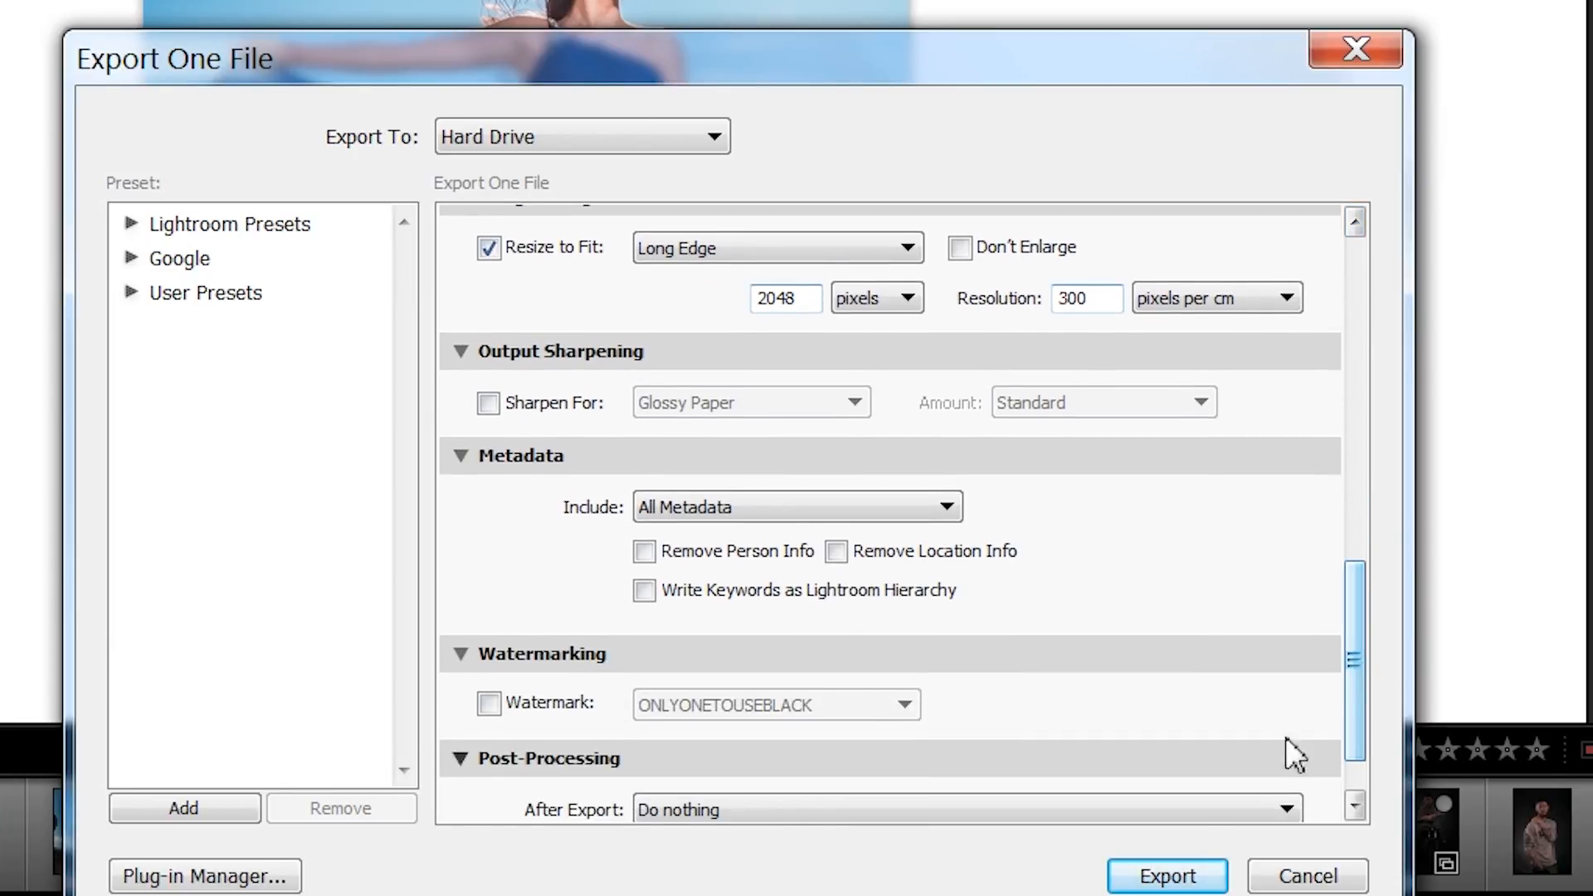
{"action": "left_click", "coordinate": [1165, 876]}
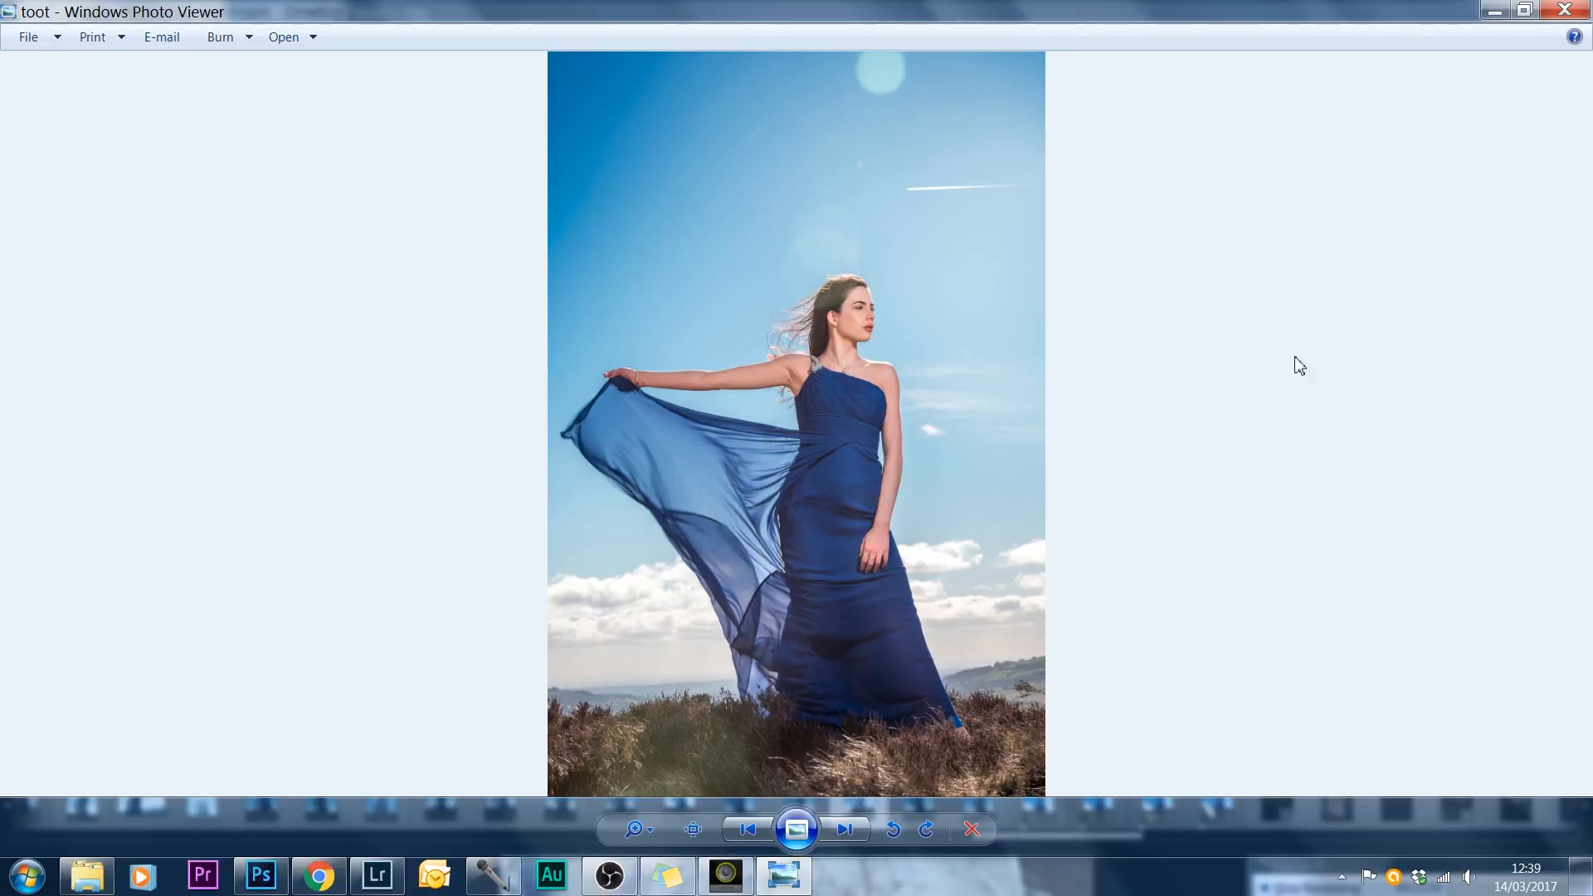
{"action": "left_click", "coordinate": [1568, 11]}
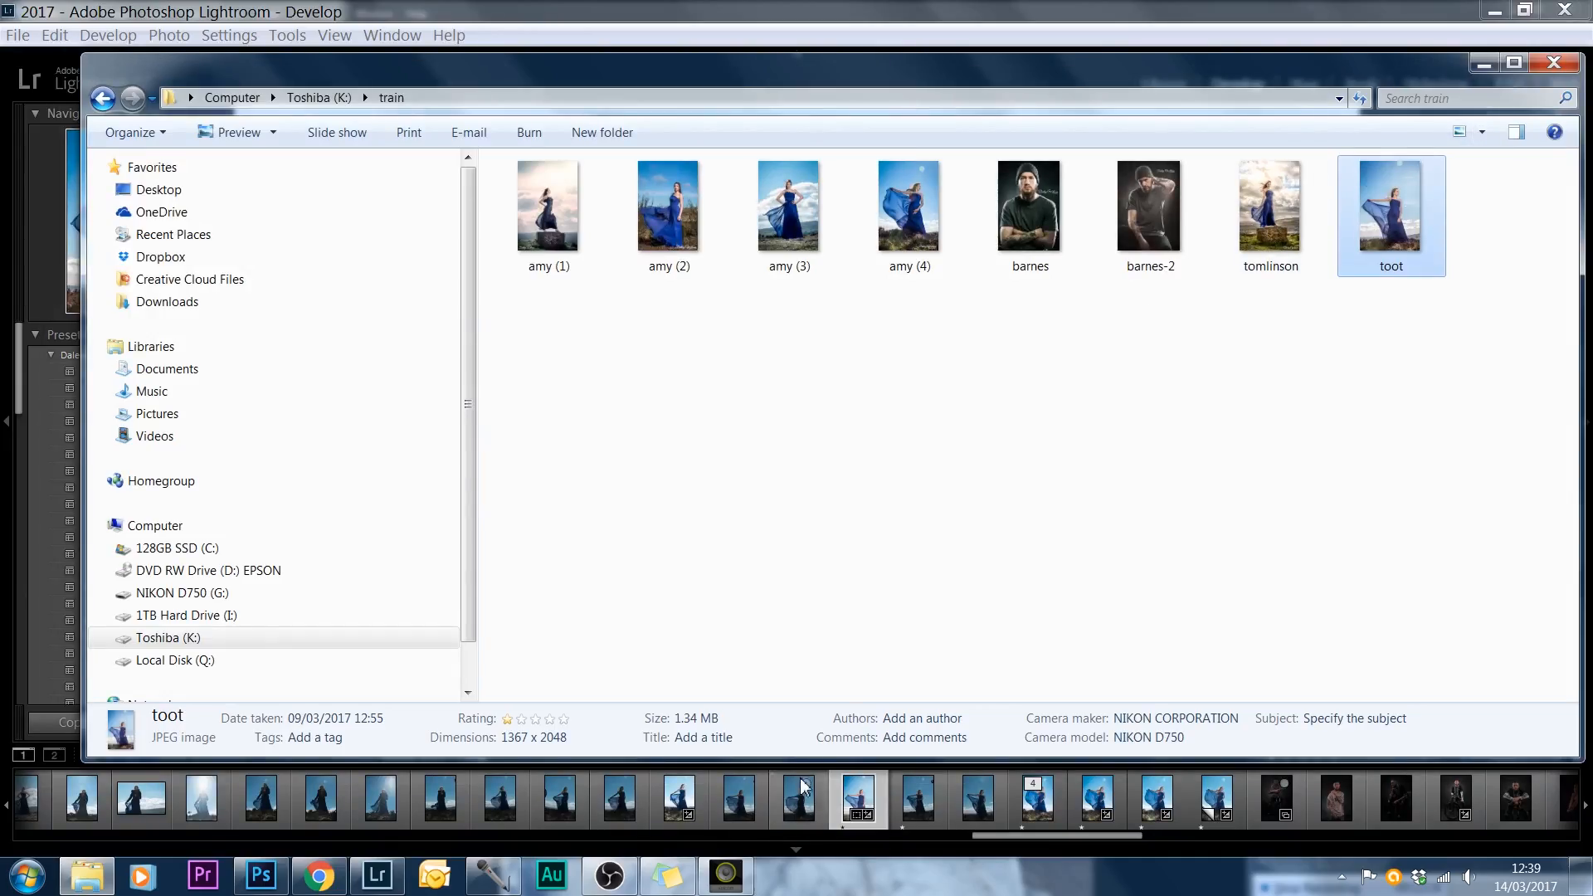
{"action": "left_click", "coordinate": [377, 875]}
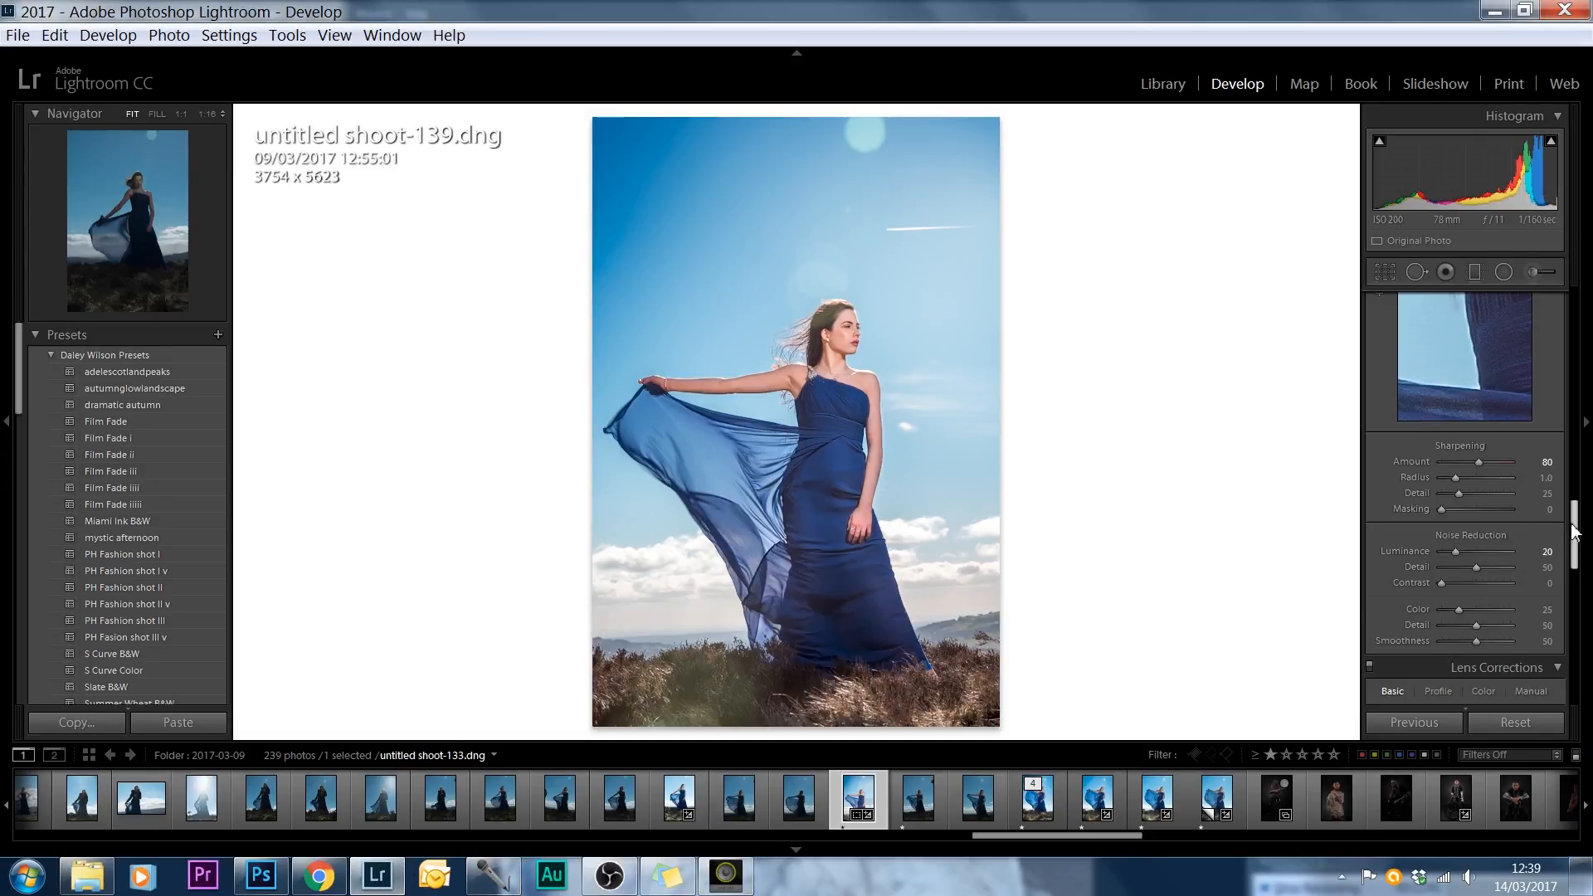
Review the Noise Reduction and Lens Corrections settings applied to the photo.
{"action": "mouse_move", "coordinate": [1573, 531]}
{"action": "left_mouse_down"}
{"action": "mouse_move", "coordinate": [1584, 630]}
{"action": "mouse_move", "coordinate": [1575, 471]}
{"action": "mouse_move", "coordinate": [1587, 534]}
{"action": "left_mouse_up"}
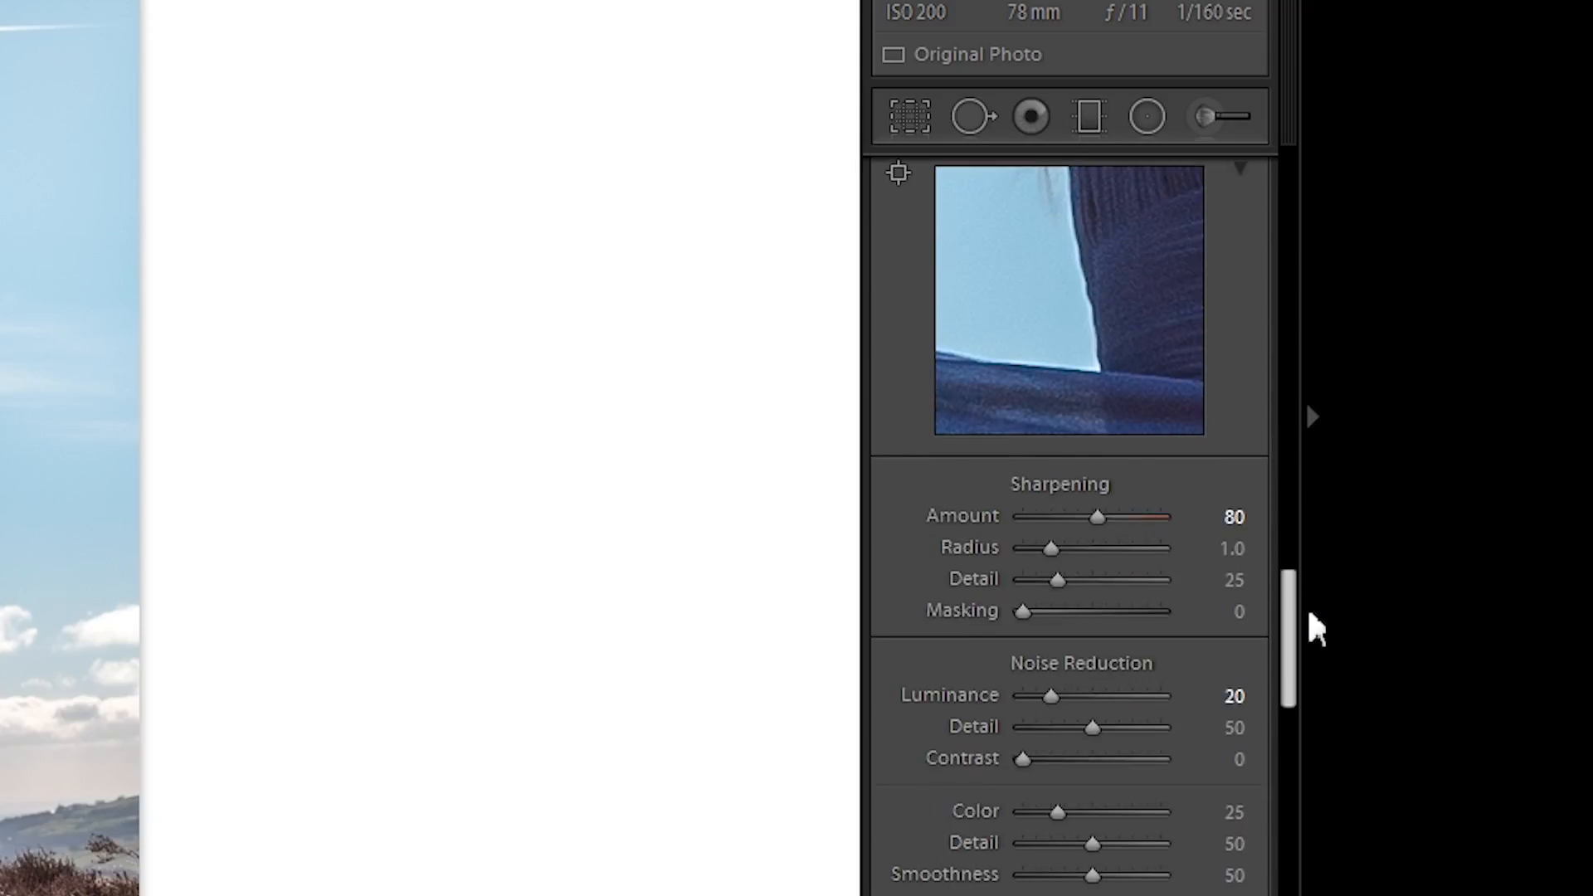
{"action": "left_click_drag", "start_coordinate": [1316, 629], "coordinate": [1302, 700]}
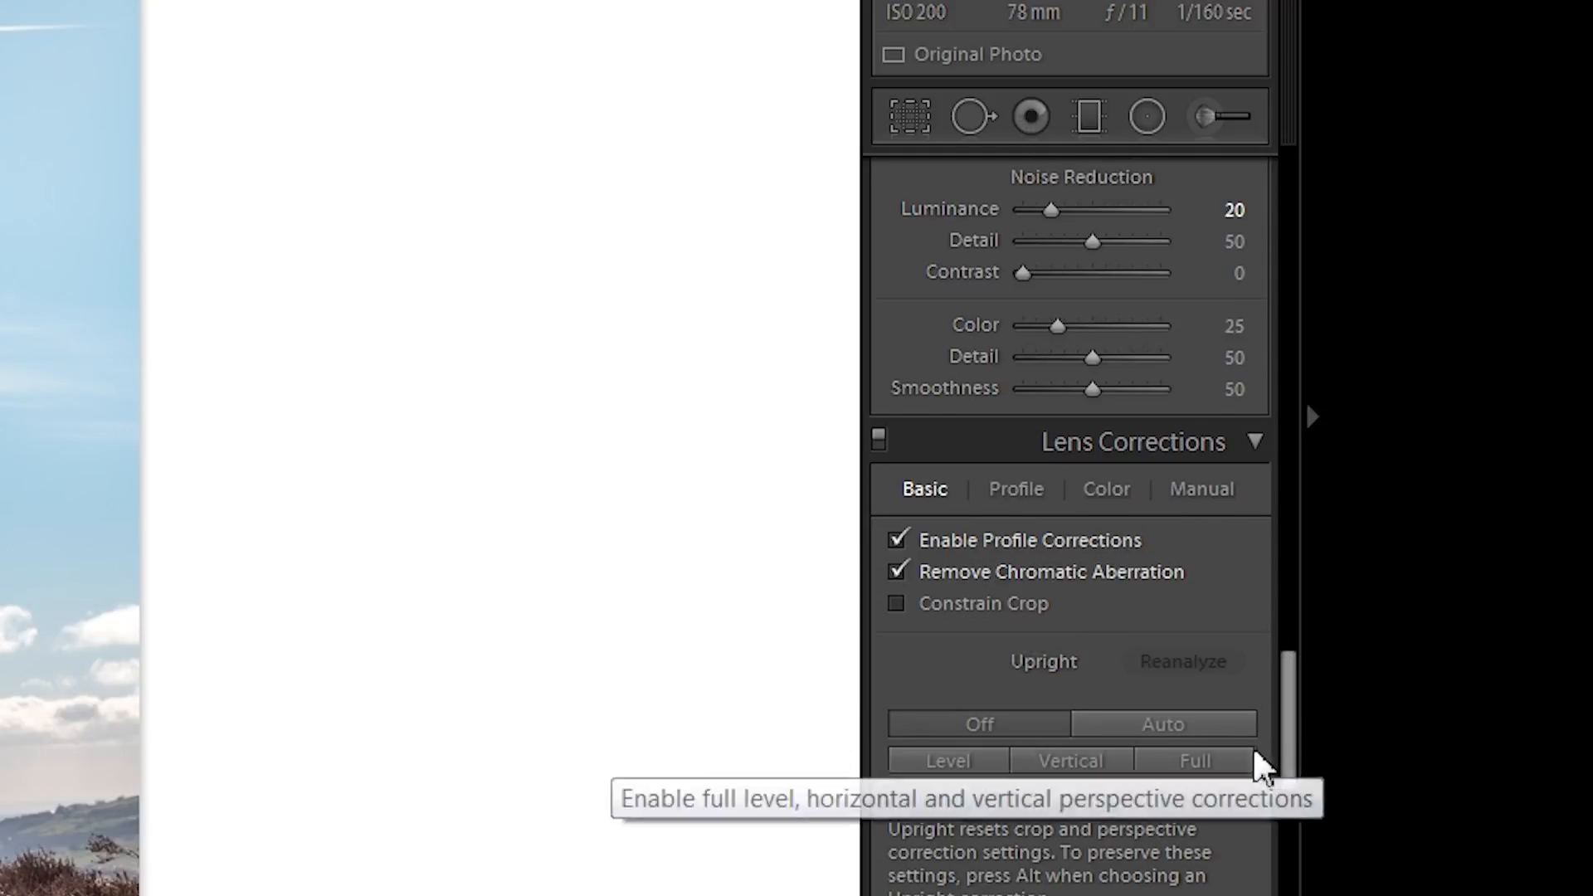
{"action": "left_click_drag", "start_coordinate": [1290, 747], "coordinate": [1276, 196]}
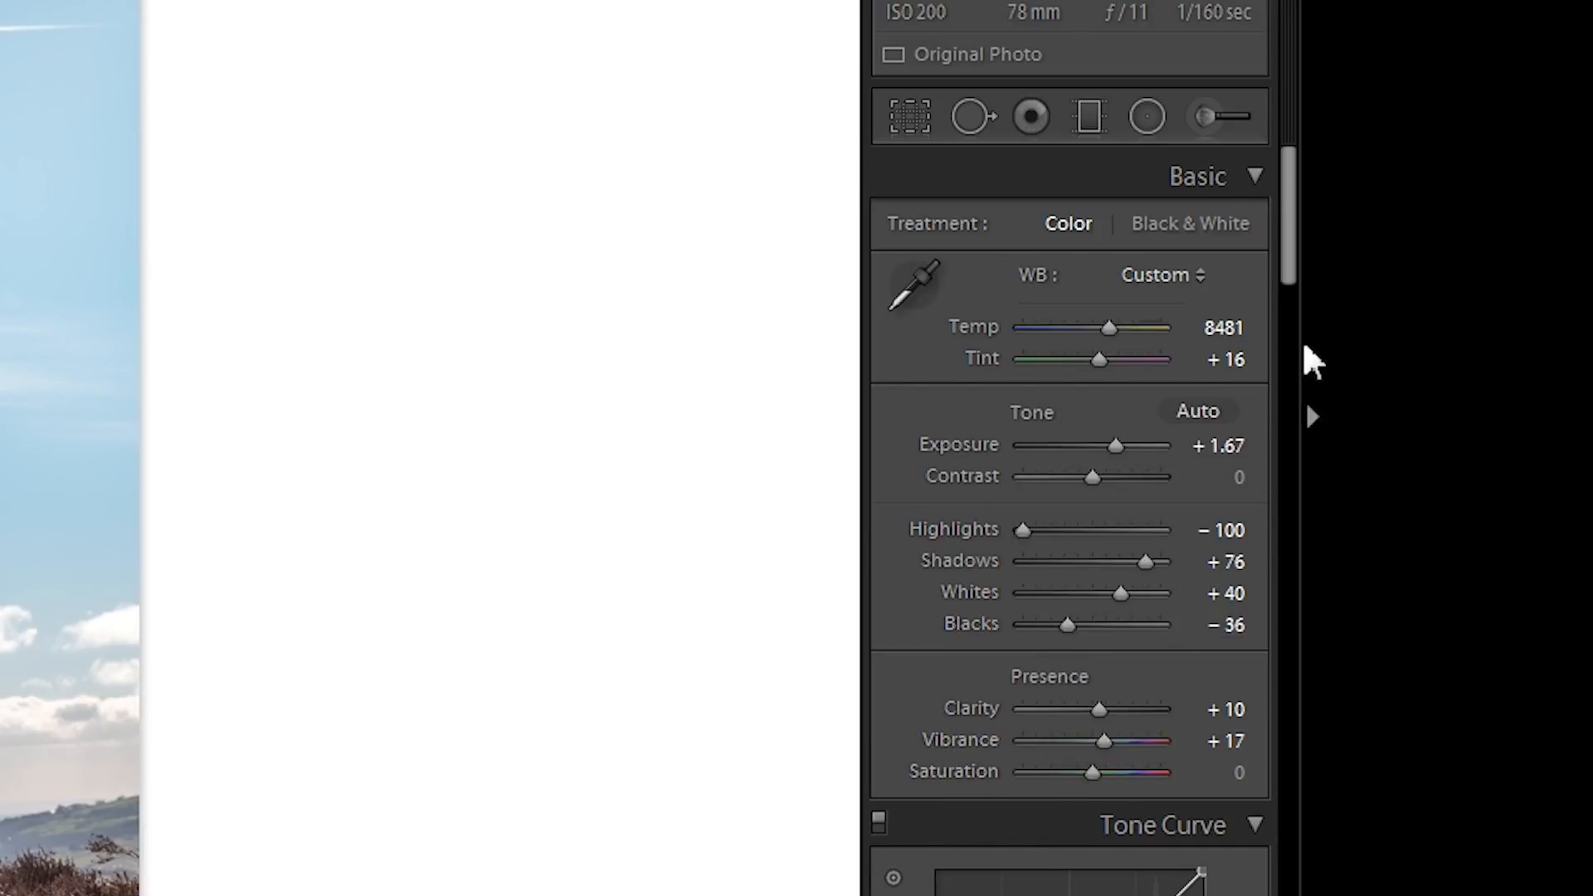
Add a point near the middle of the RGB tone curve and review the sharpening and noise reduction settings.
{"action": "left_click_drag", "start_coordinate": [1286, 285], "coordinate": [1297, 297]}
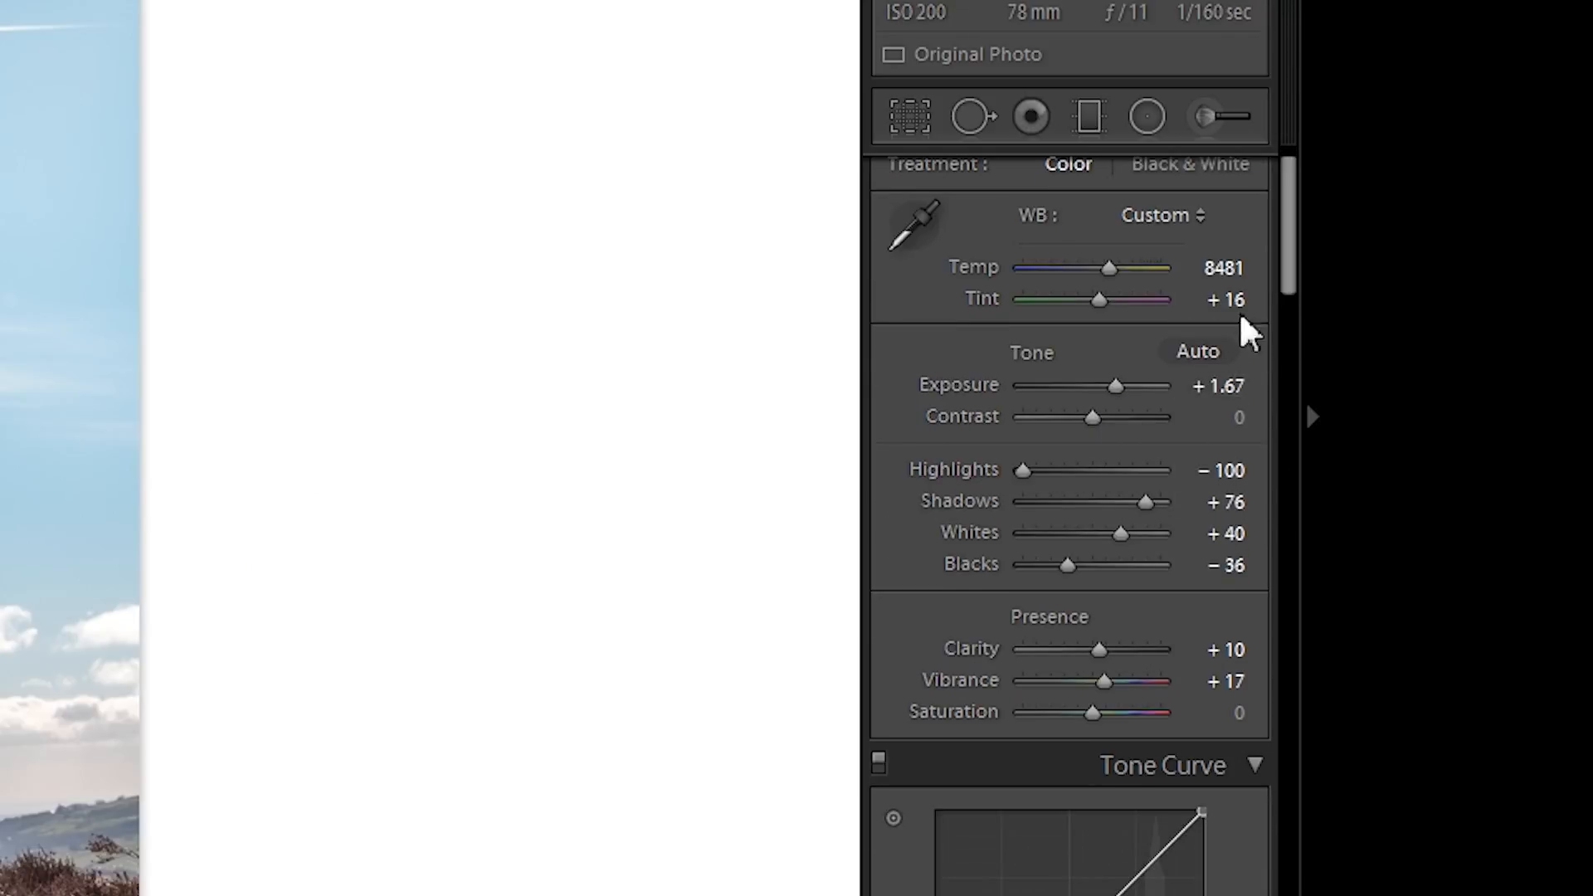
{"action": "left_click_drag", "start_coordinate": [1294, 278], "coordinate": [1266, 338]}
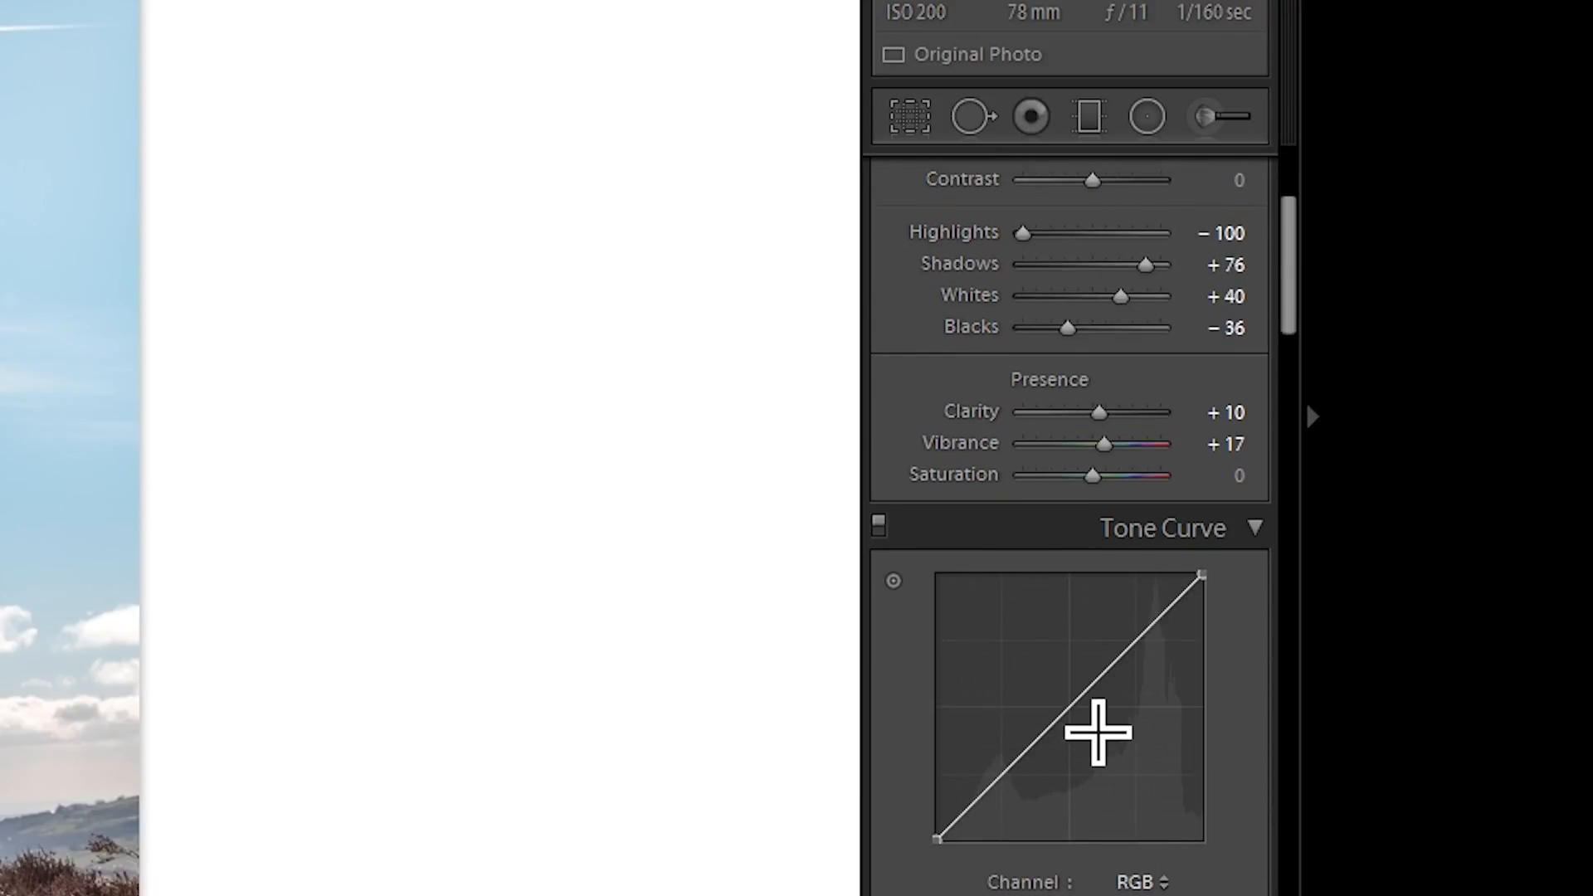
{"action": "mouse_move", "coordinate": [1072, 720]}
{"action": "left_mouse_down"}
{"action": "mouse_move", "coordinate": [1063, 666]}
{"action": "mouse_move", "coordinate": [1063, 705]}
{"action": "left_mouse_up"}
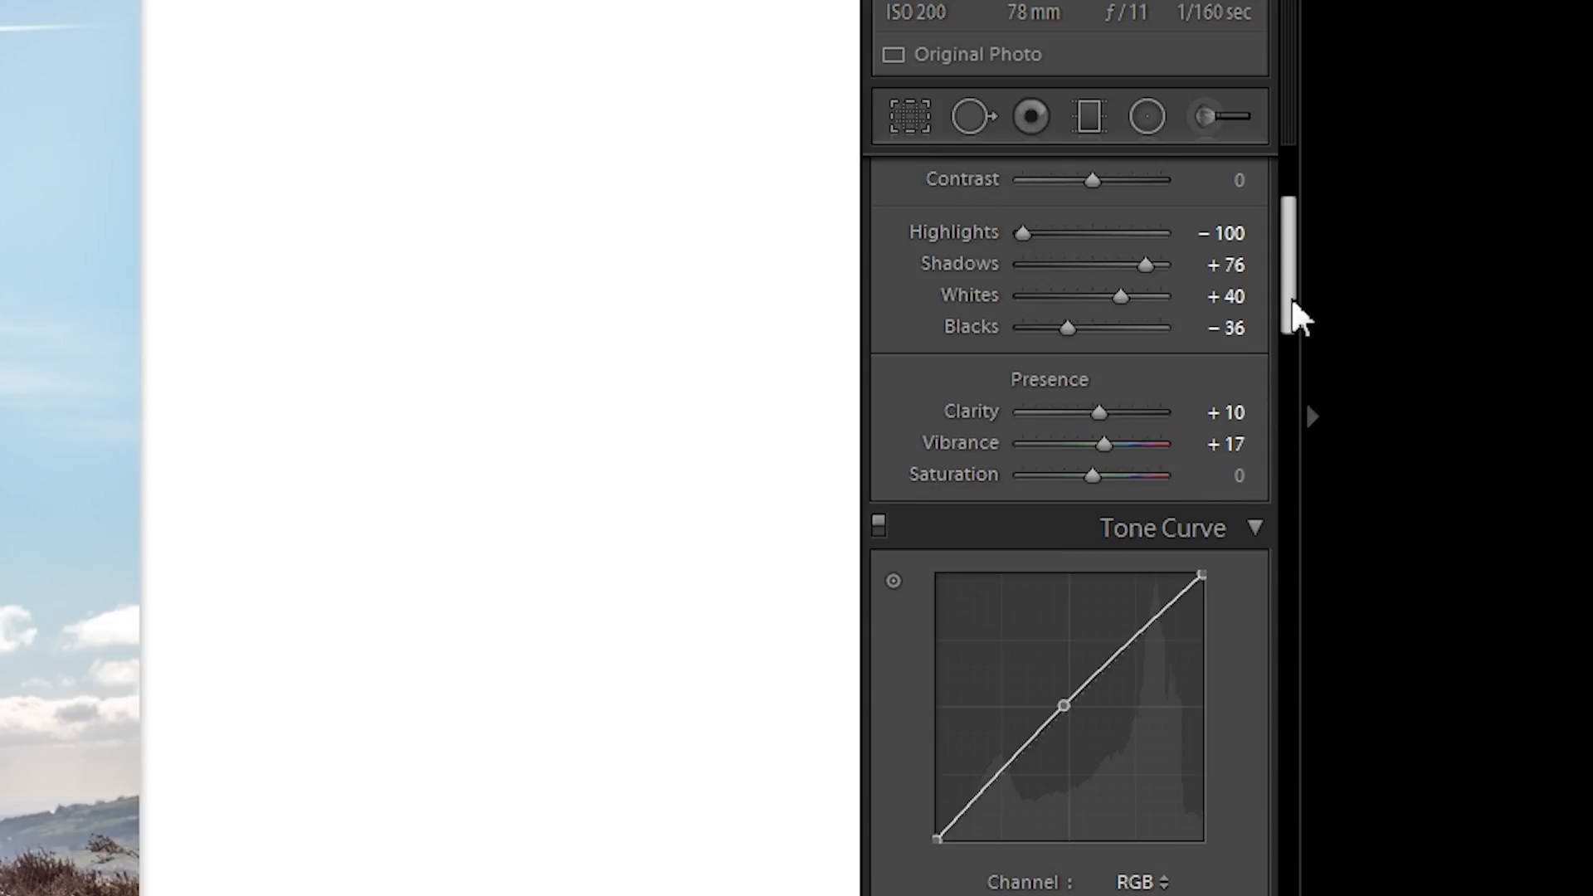
{"action": "left_click_drag", "start_coordinate": [1285, 298], "coordinate": [1294, 644]}
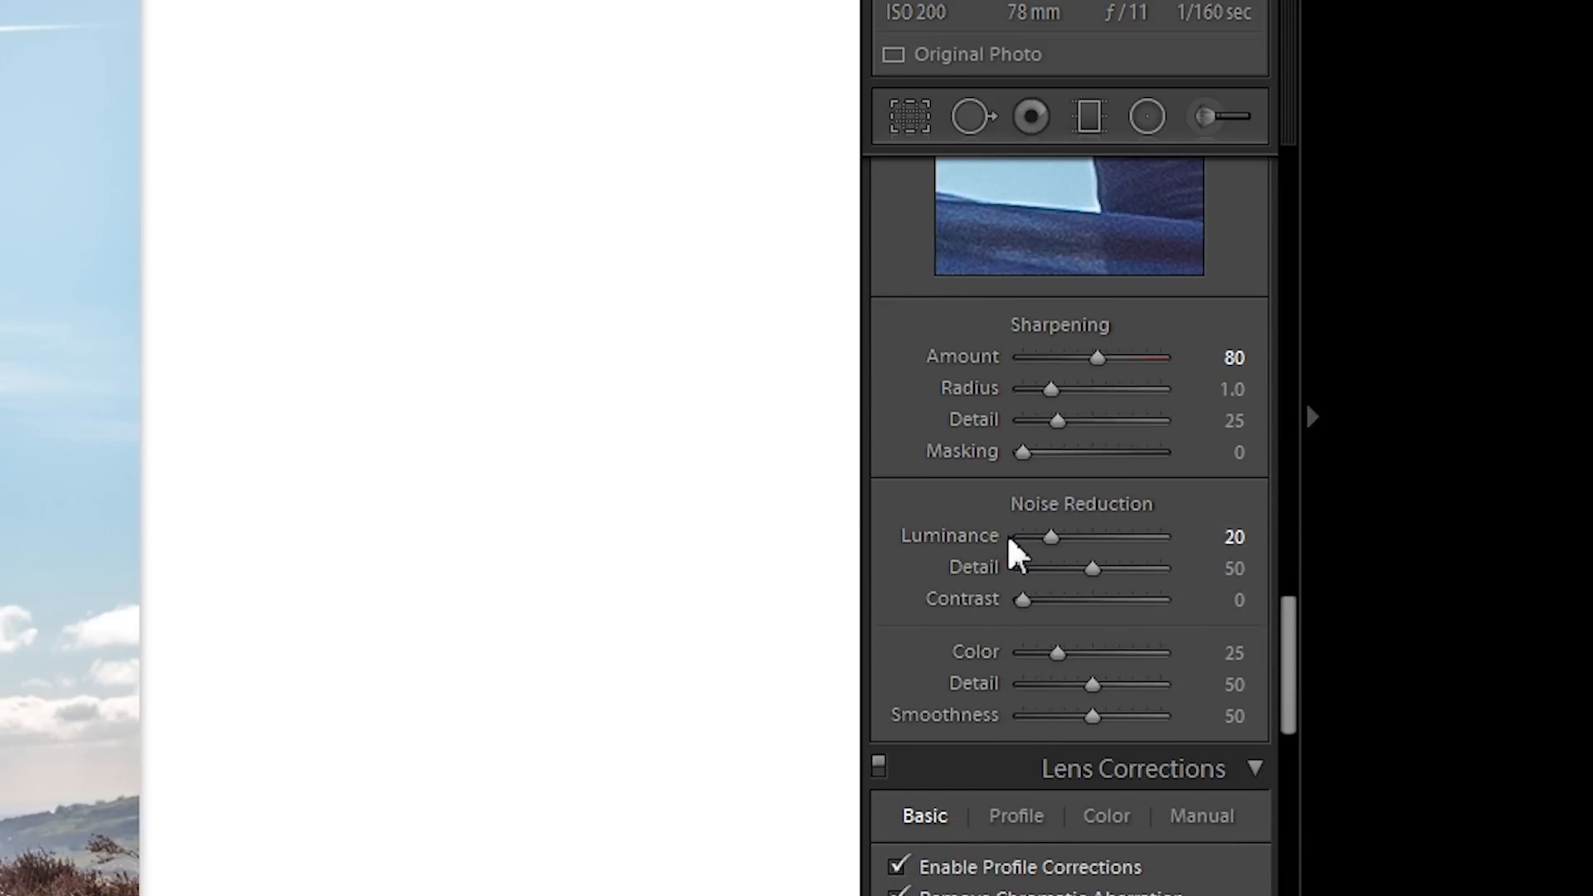